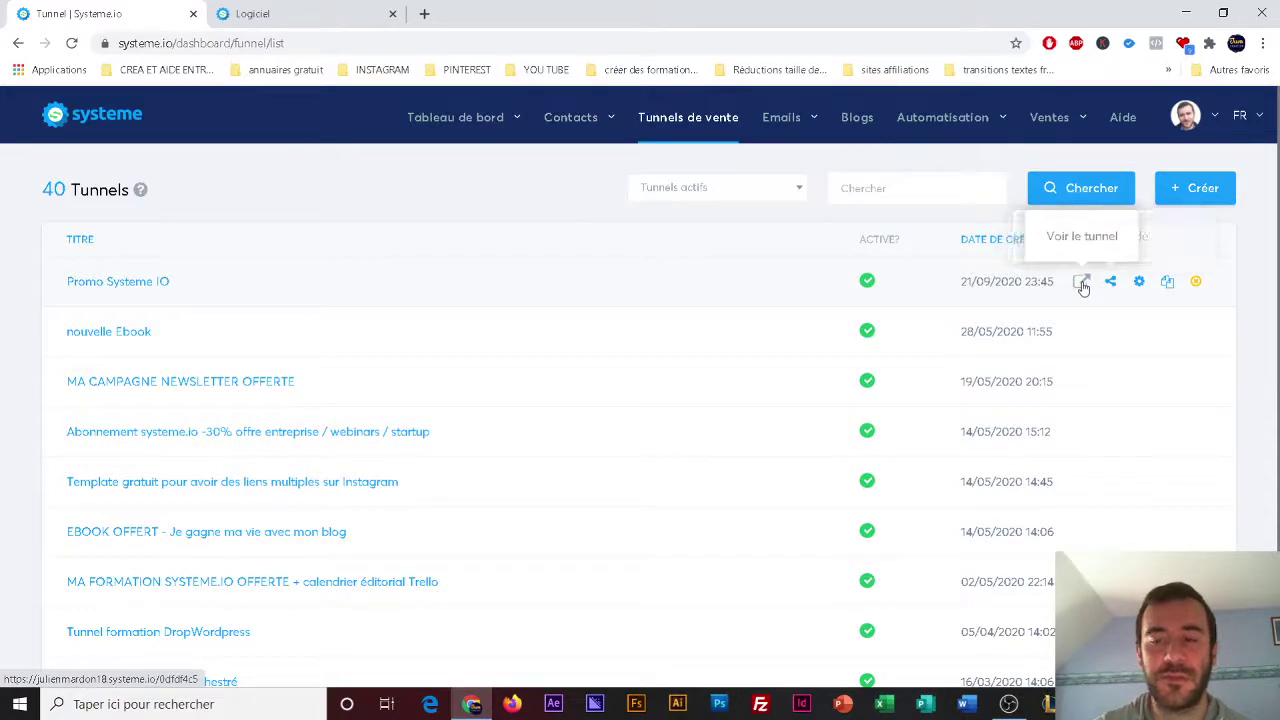
- Open the live page of the Promo Systeme IO funnel and review its hero section, introduction and three feature cards
click(1082, 285)
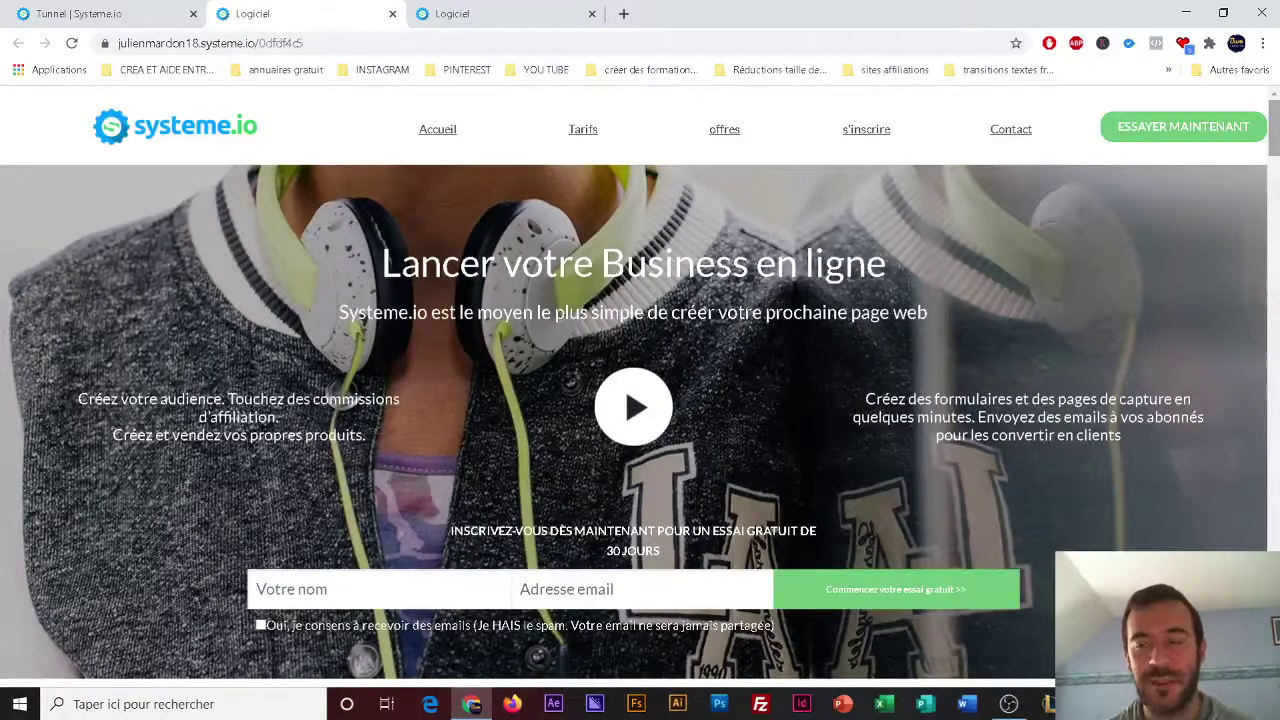
drag(1277, 122, 1277, 126)
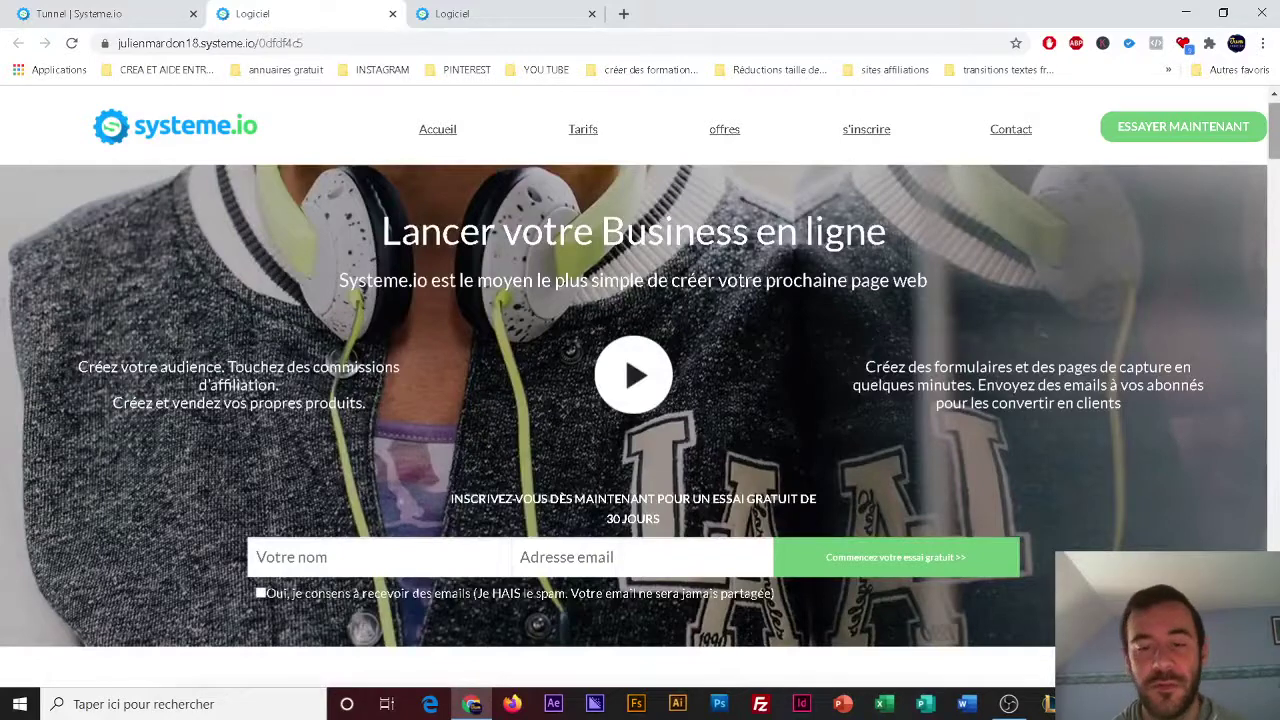
scroll(640, 400, down, 1)
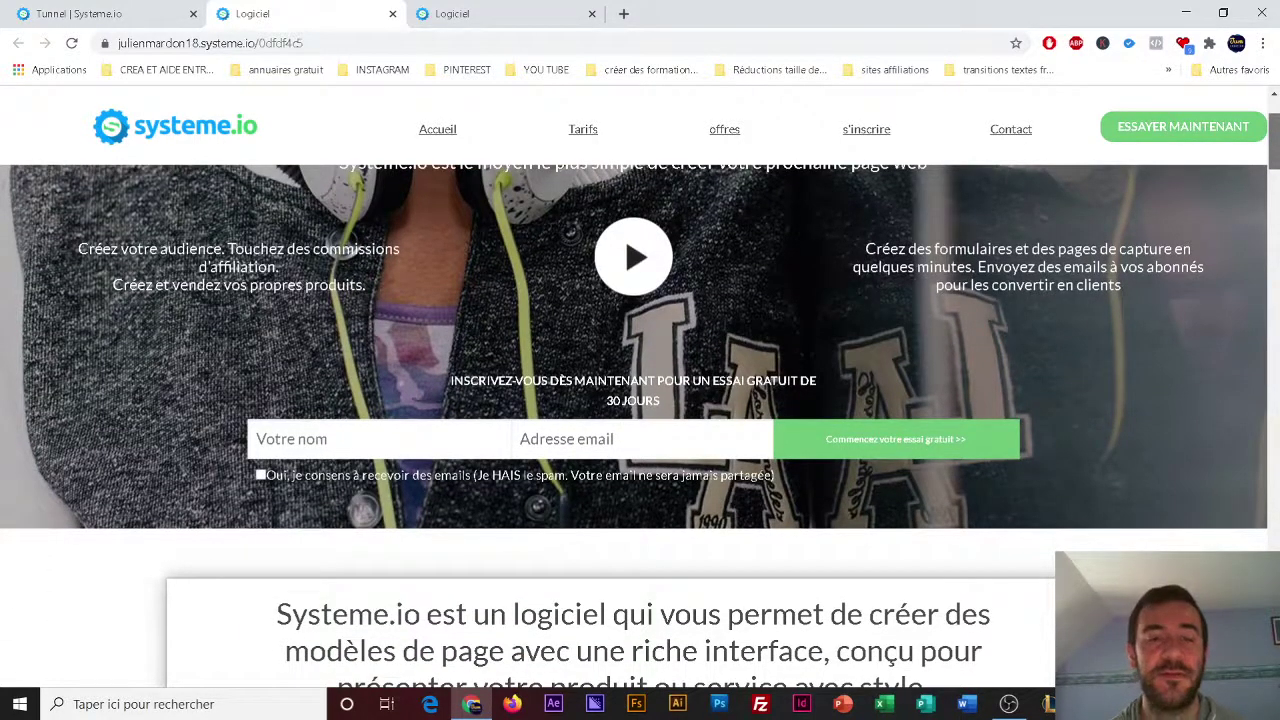
scroll(640, 400, down, 1)
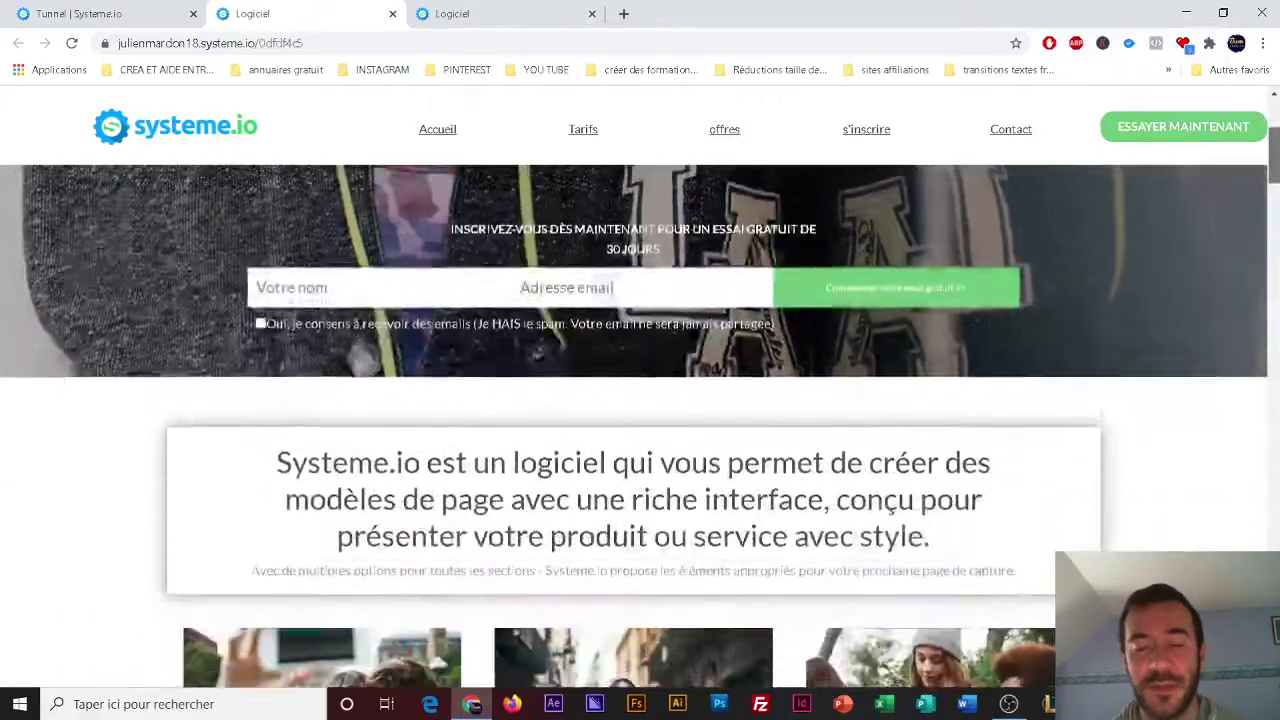
scroll(640, 400, down, 1)
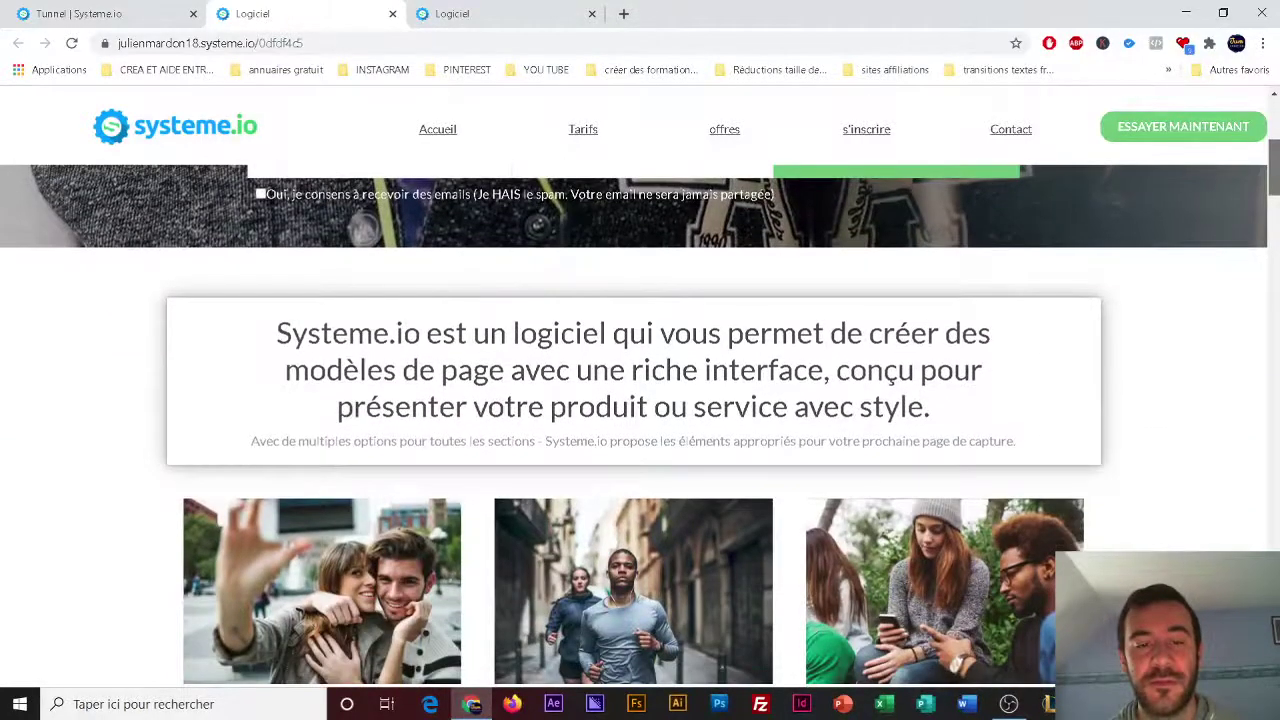
scroll(640, 400, down, 1)
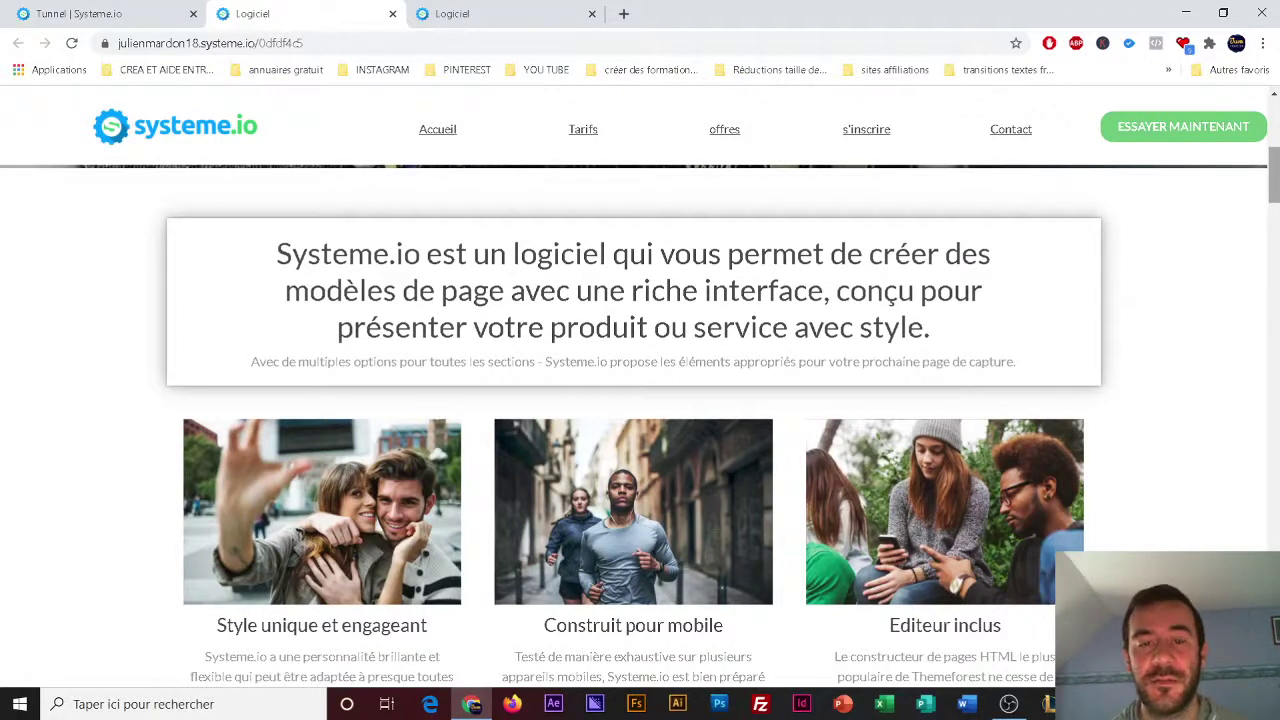
scroll(640, 426, down, 1)
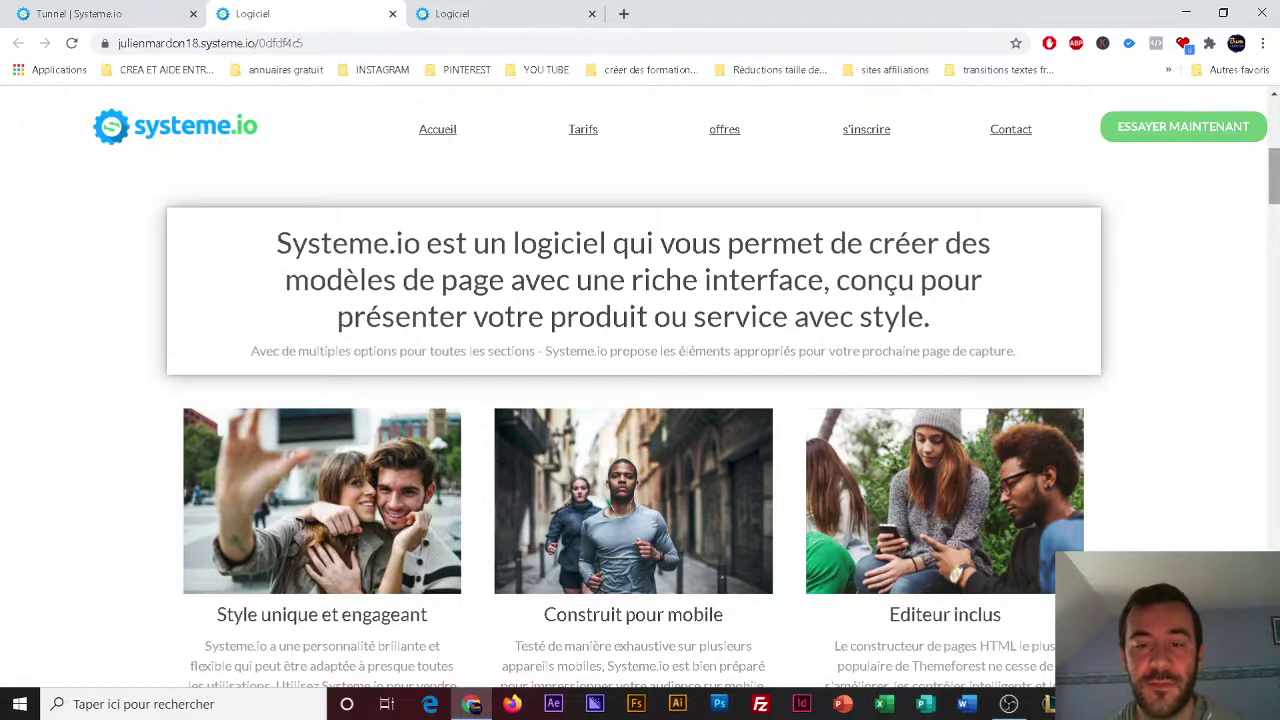
scroll(640, 400, down, 3)
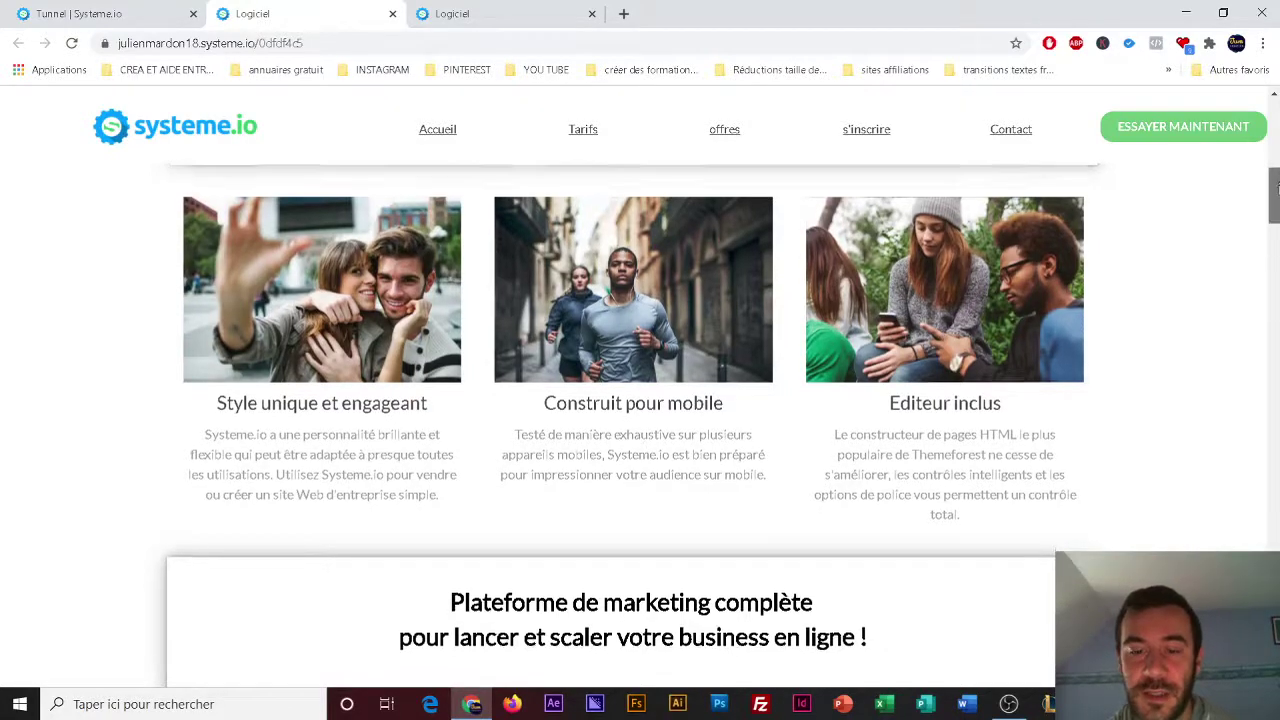
- Review the marketing platform text and tablet section, continuing to the "Construire de meilleures pages" banner
drag(1276, 190, 1276, 215)
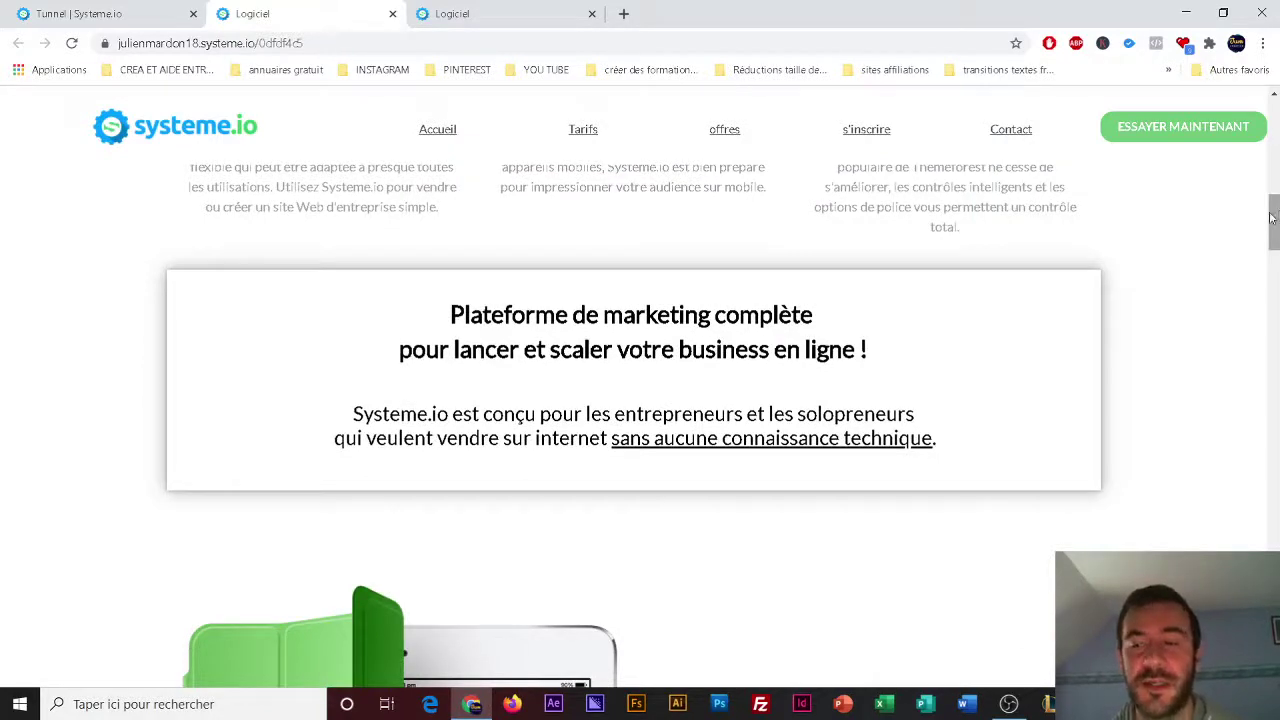
drag(1277, 214, 1277, 258)
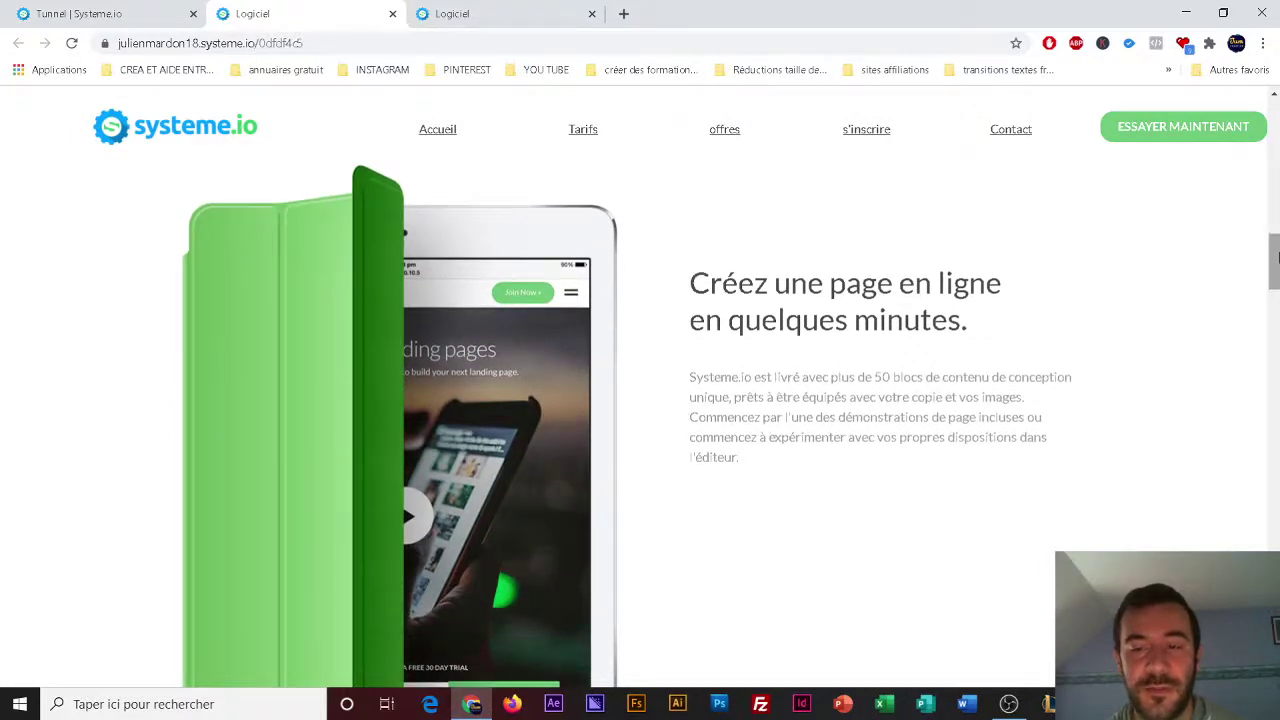
drag(1277, 258, 1276, 272)
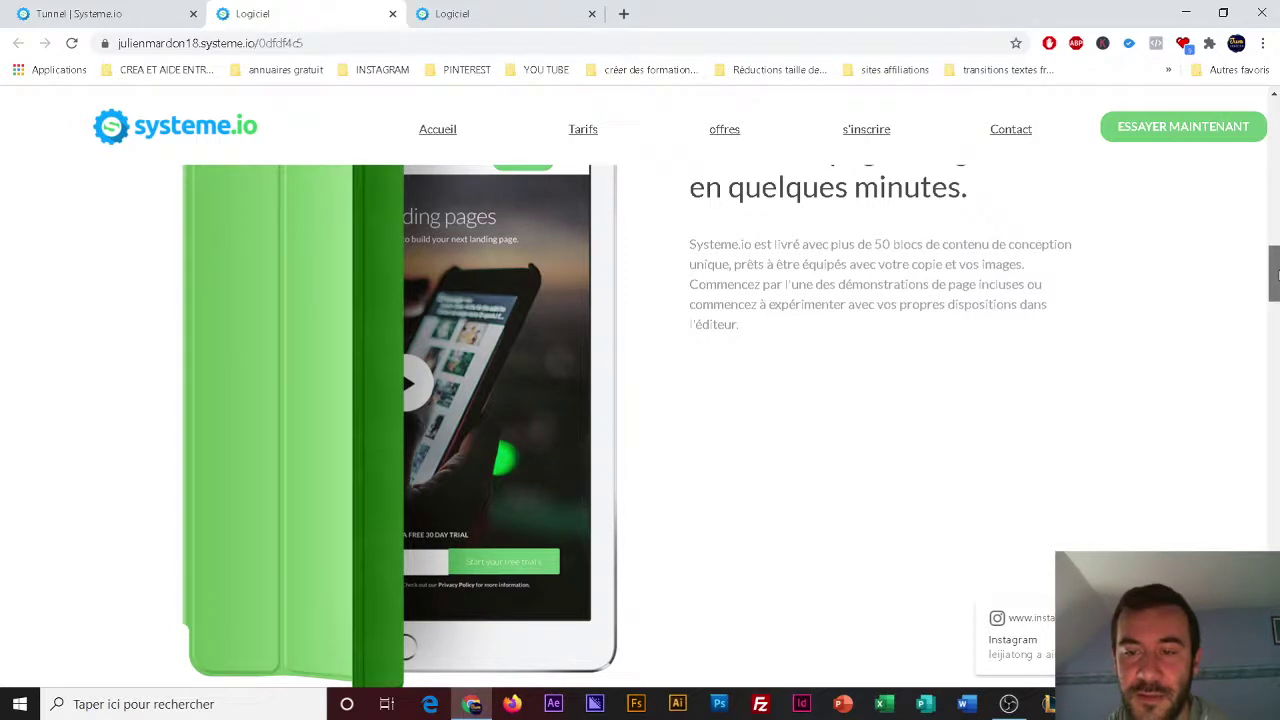
drag(1277, 272, 1277, 282)
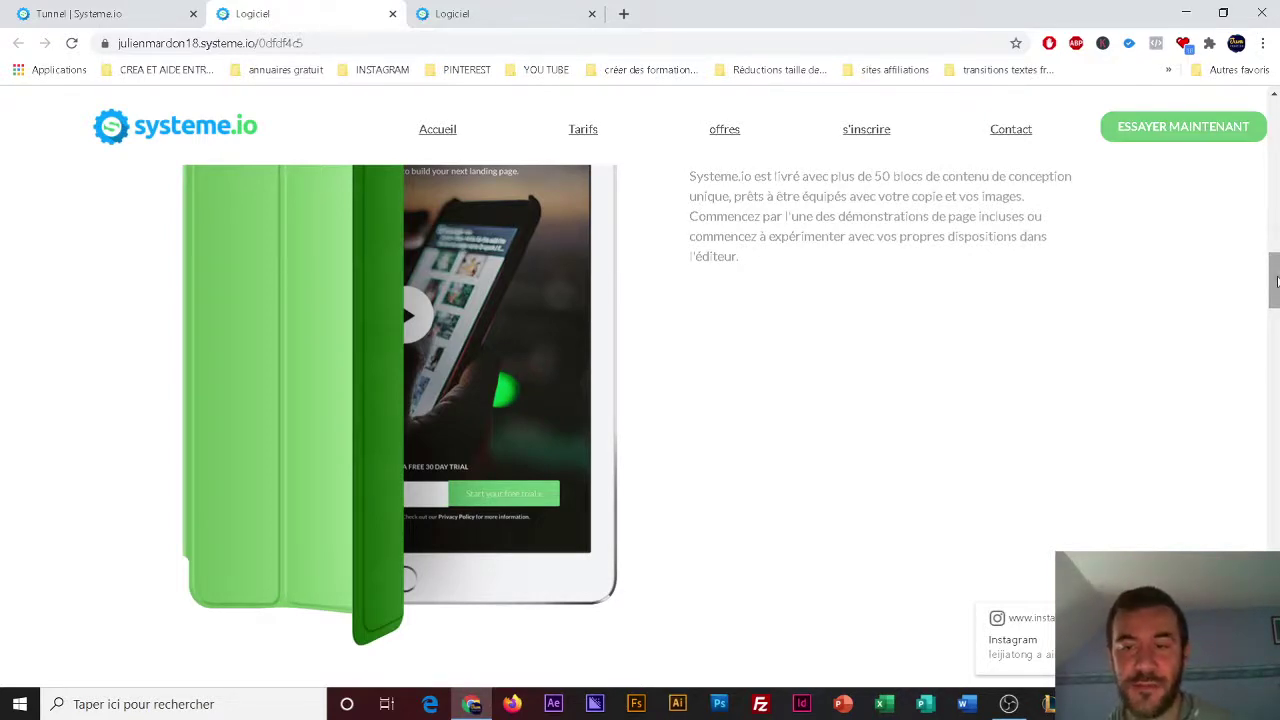
drag(1276, 281, 1276, 380)
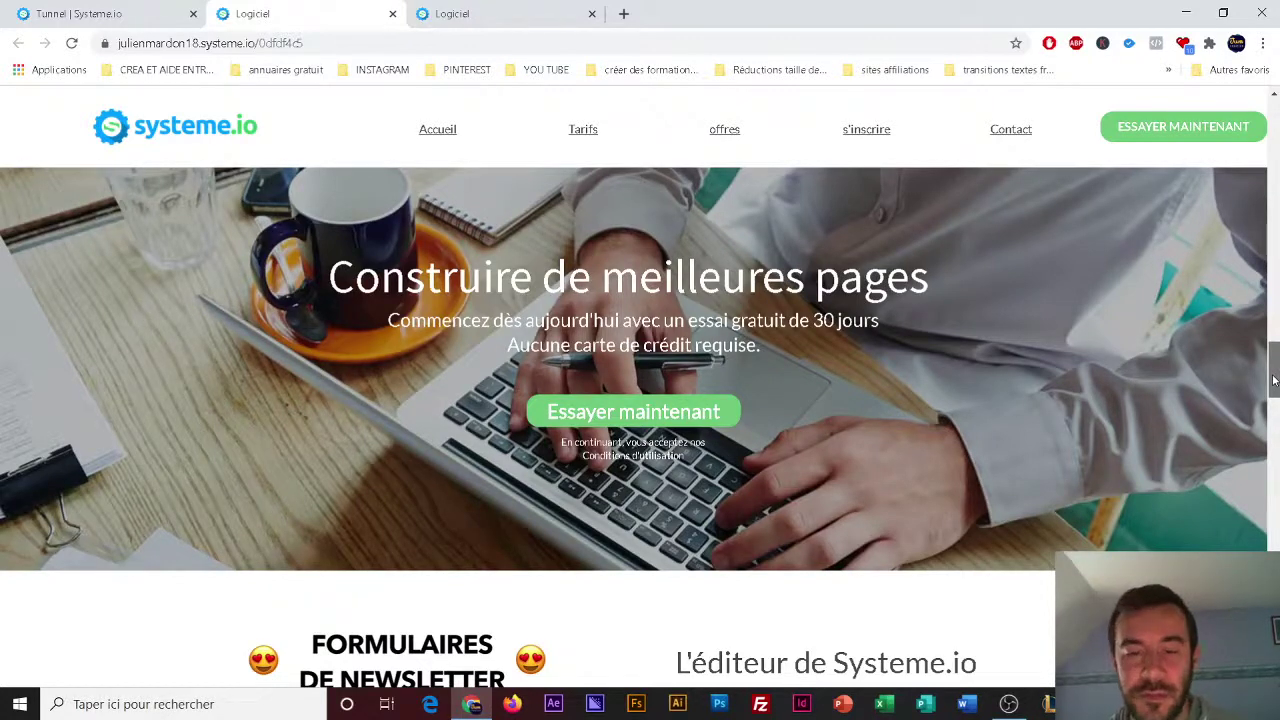
- Examine the newsletter form video section and compare the Startup, Webinars and Enterprise pricing plans
scroll(640, 426, down, 1)
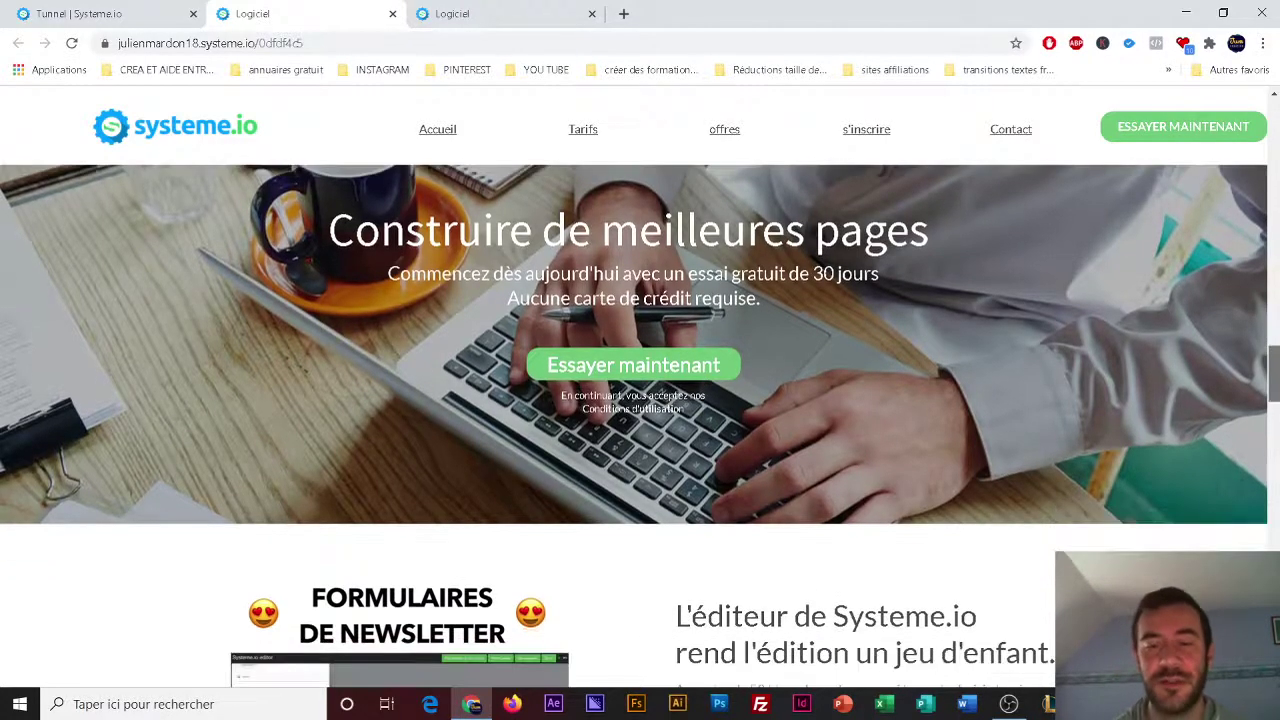
scroll(640, 426, down, 2)
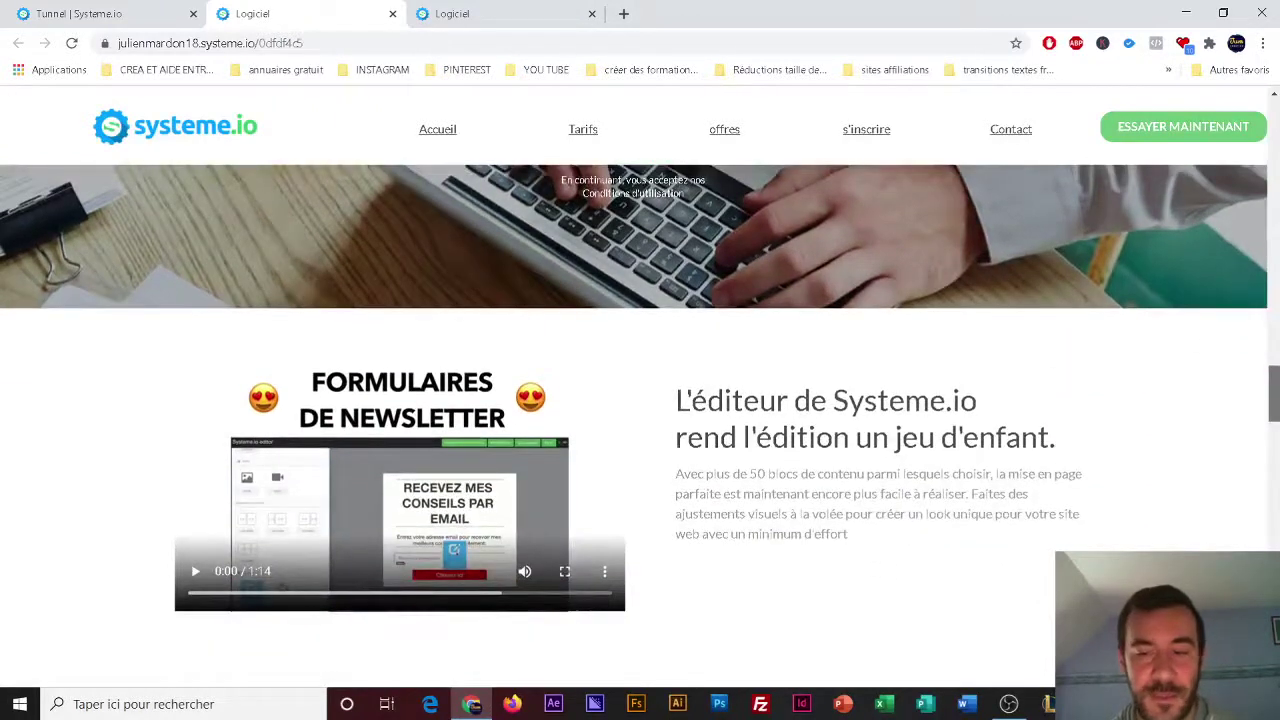
scroll(640, 426, down, 1)
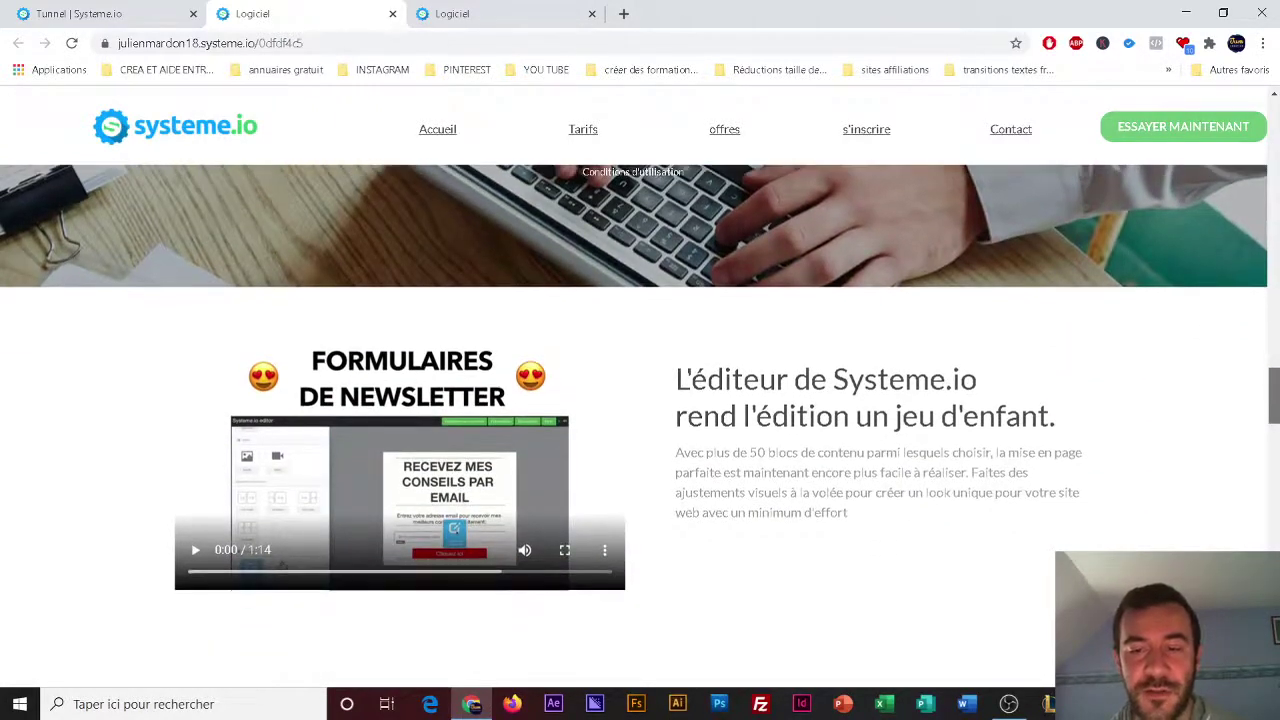
scroll(1275, 415, down, 4)
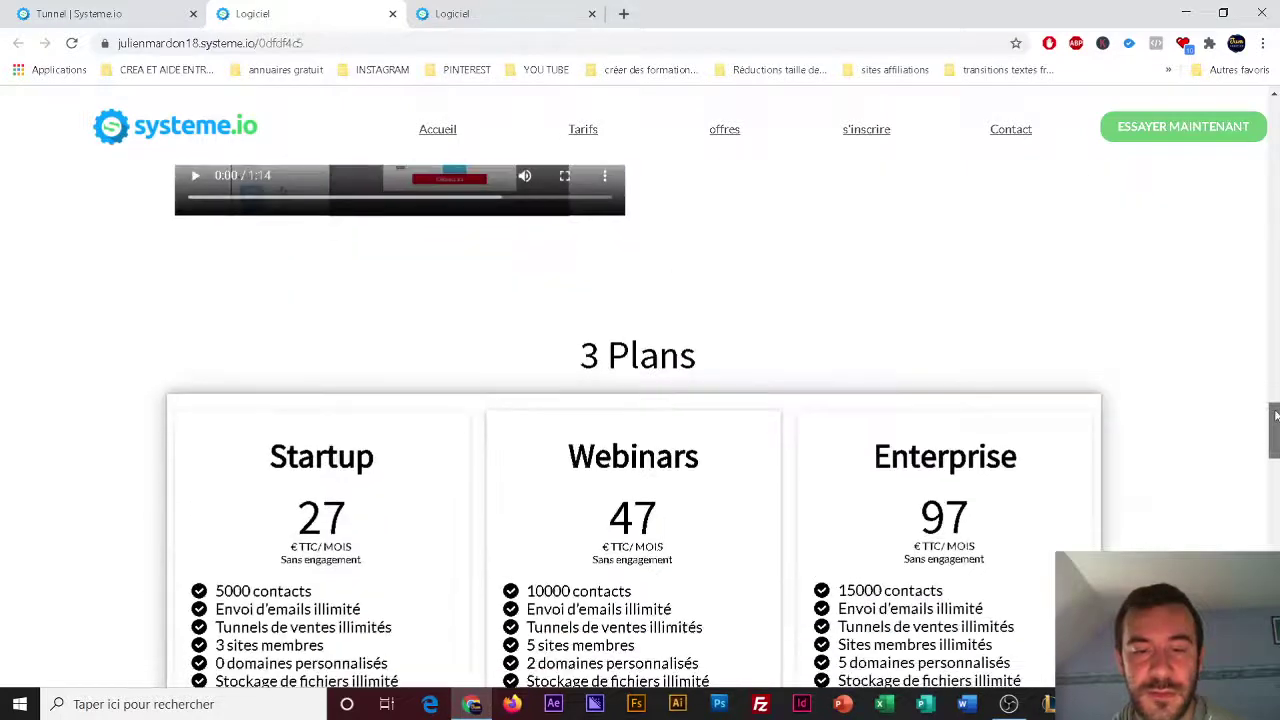
drag(1275, 415, 1275, 433)
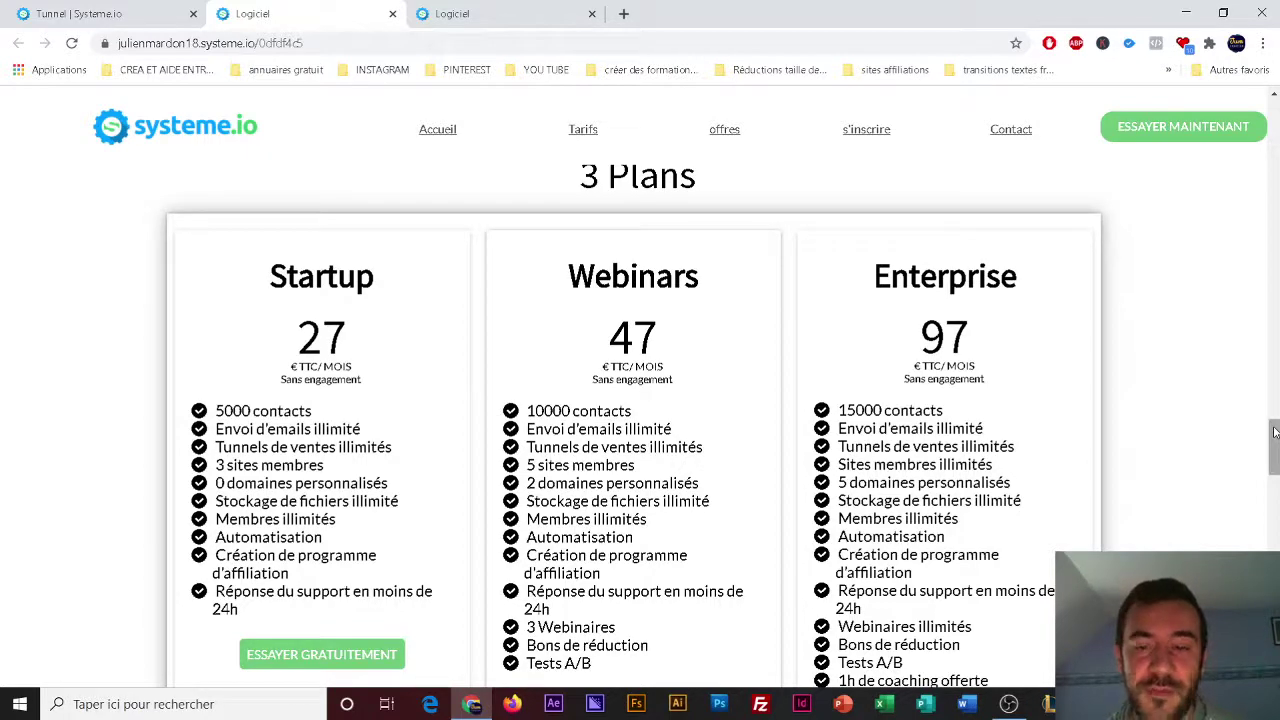
mouse_move(1274, 432)
mouse_down()
mouse_move(1276, 453)
mouse_move(1278, 438)
mouse_up()
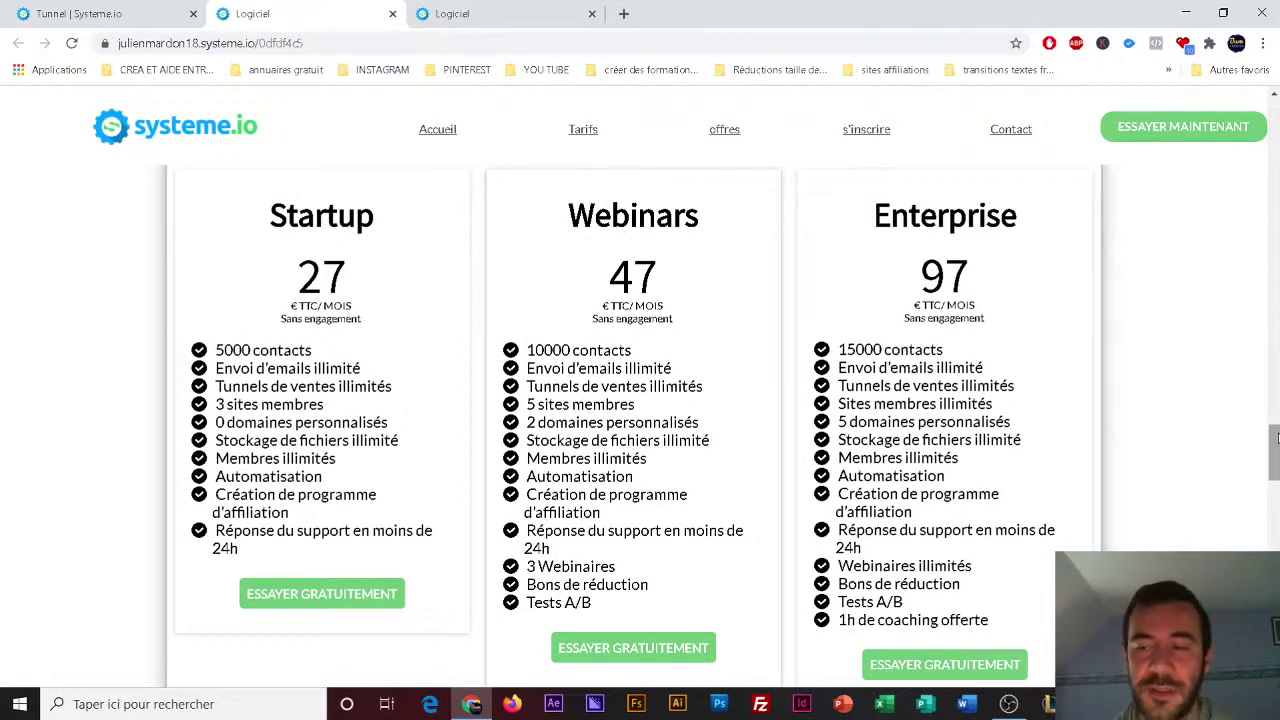
drag(1277, 438, 1276, 367)
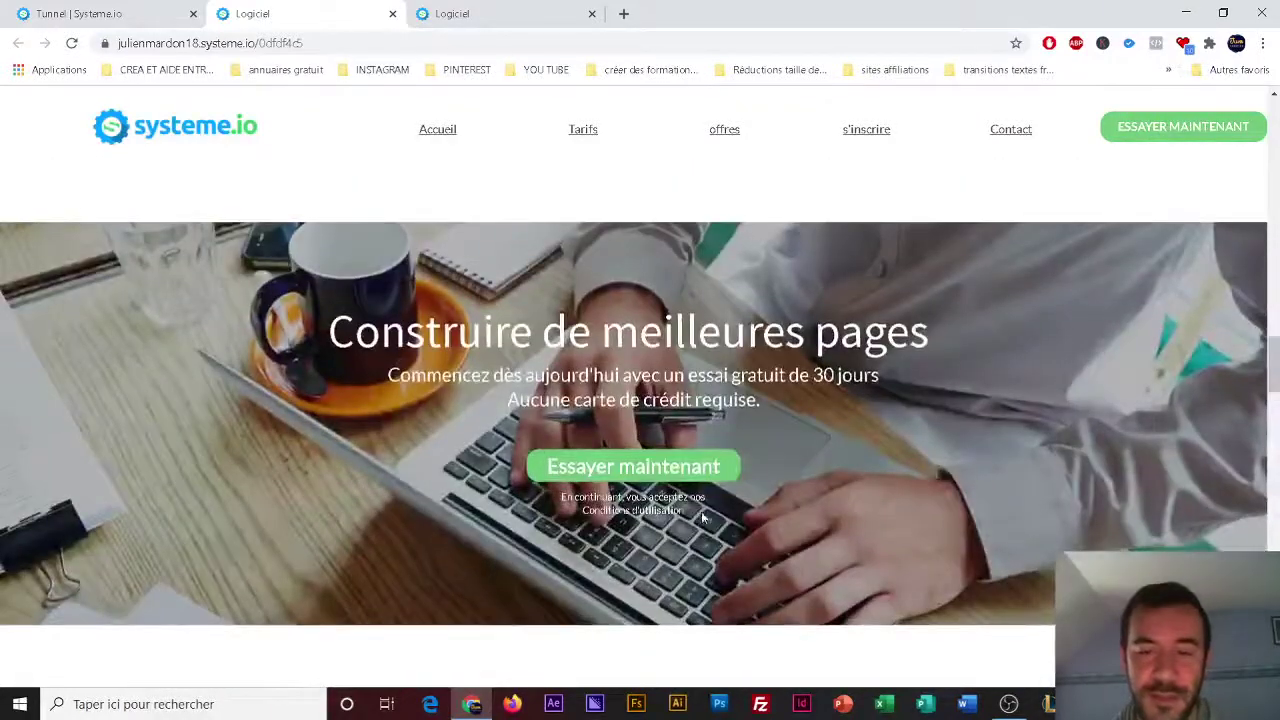
scroll(703, 517, down, 10)
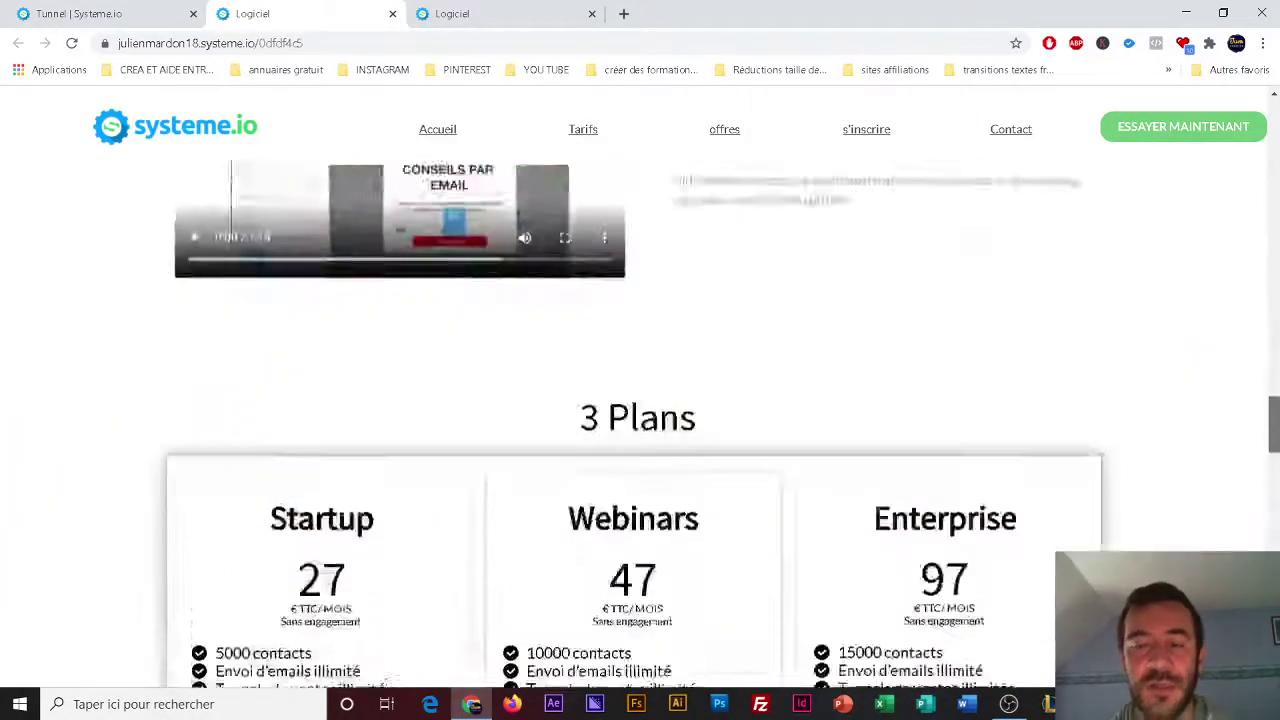
scroll(640, 425, down, 3)
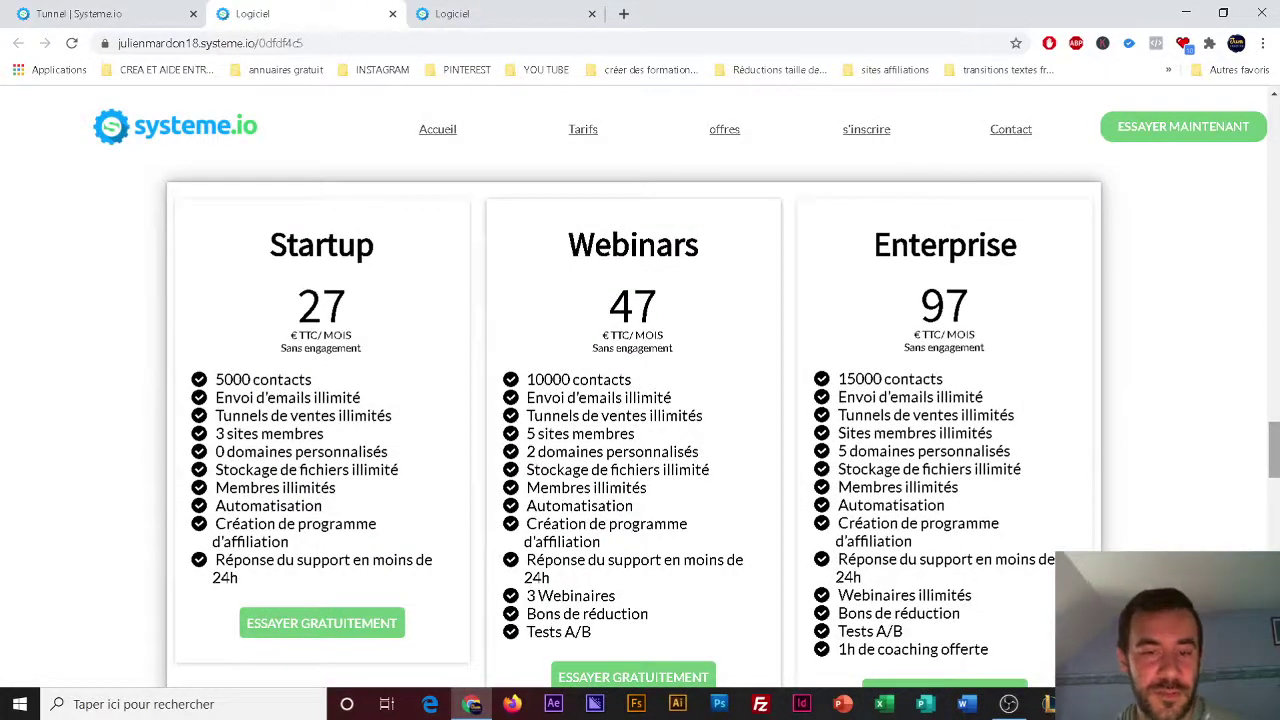
- Review the "Blocs flexibles" banner, the testimonials with trial signup form, the partner logos and the dark feature icon grid
scroll(640, 425, down, 6)
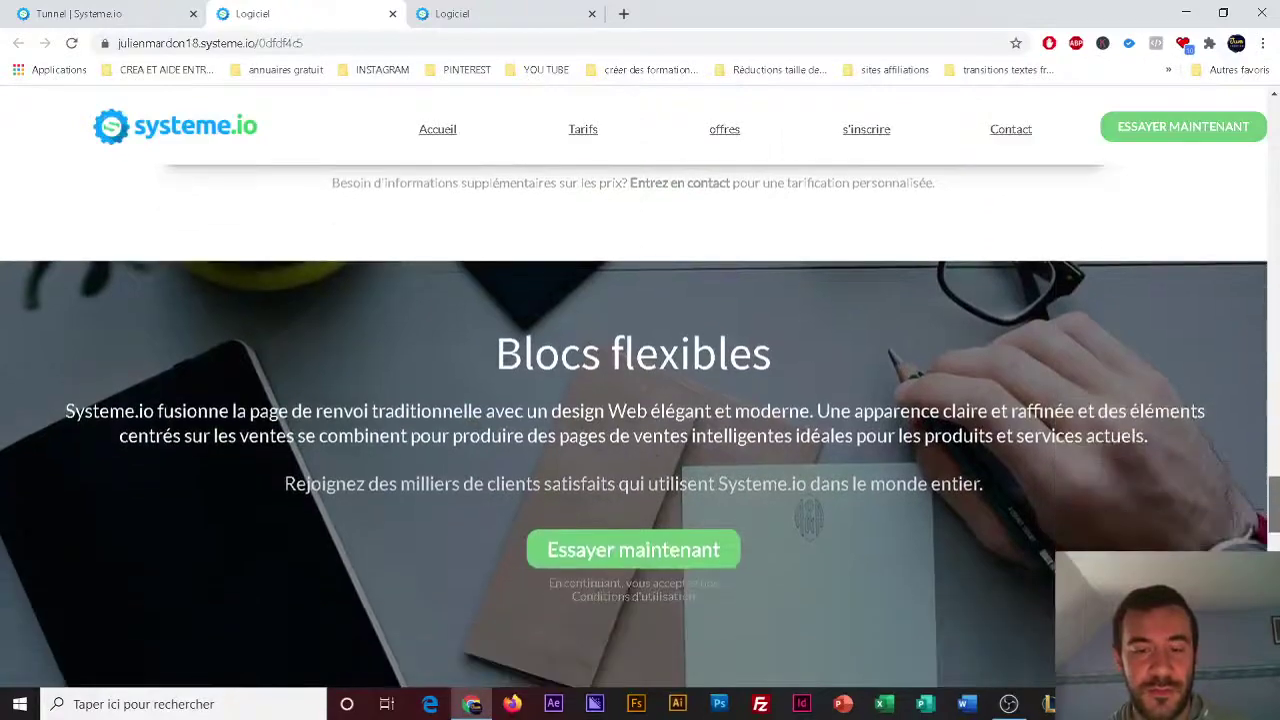
drag(1275, 519, 1272, 557)
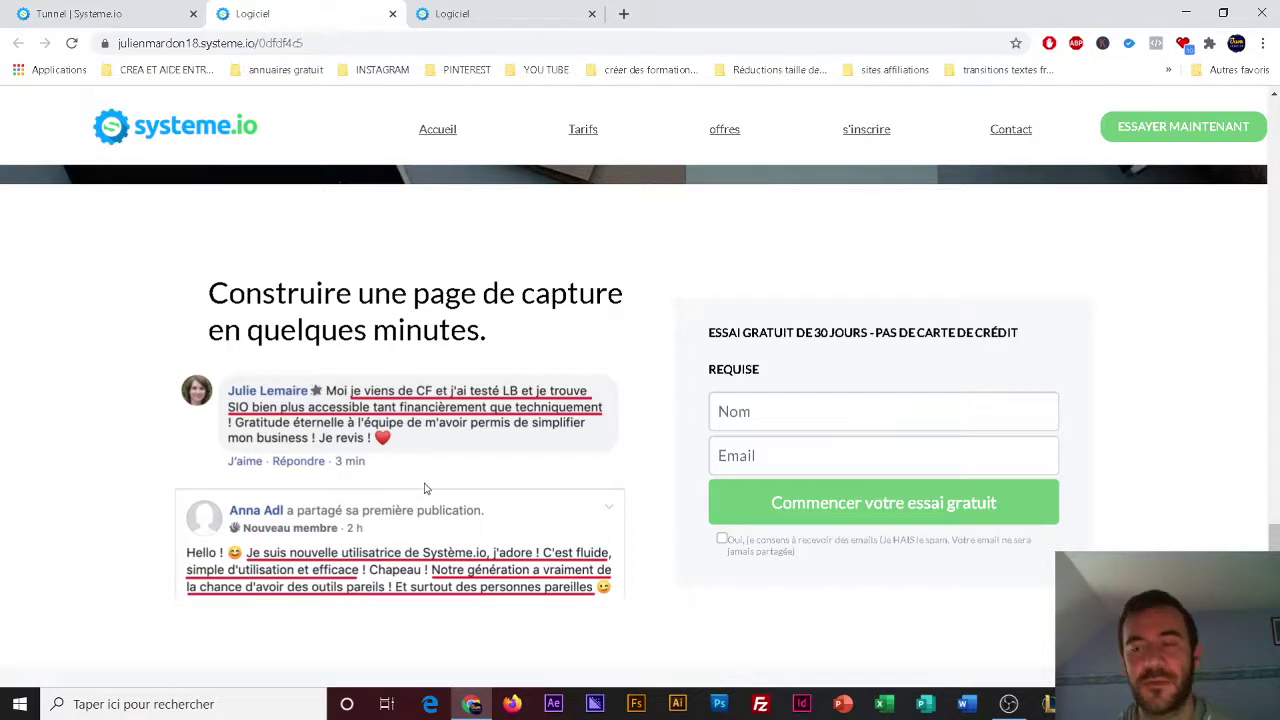
scroll(758, 456, down, 1)
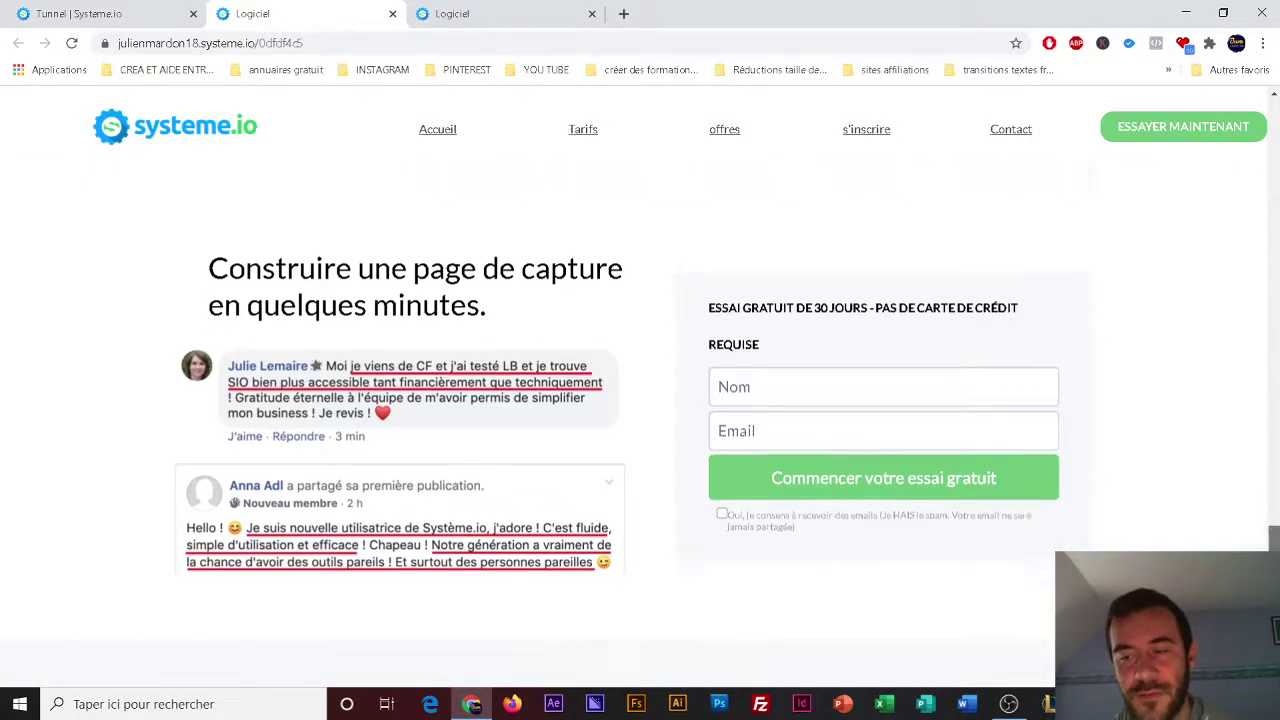
scroll(640, 400, down, 4)
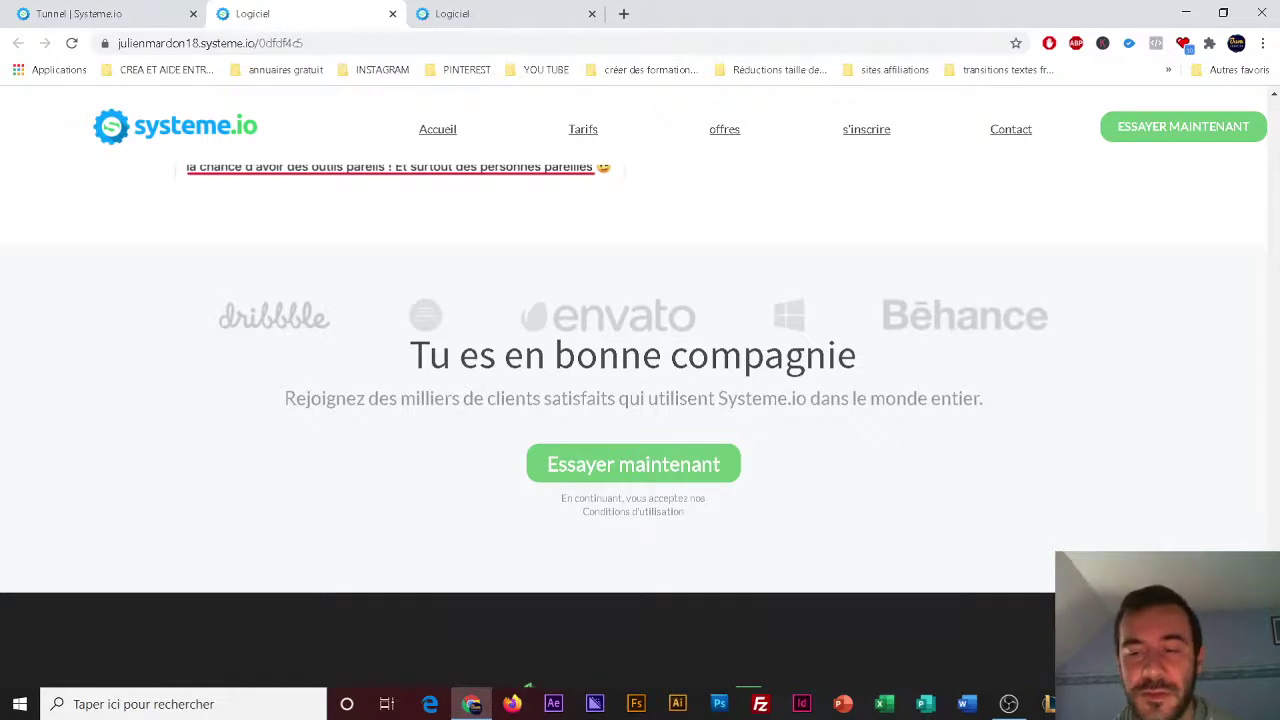
scroll(634, 445, down, 3)
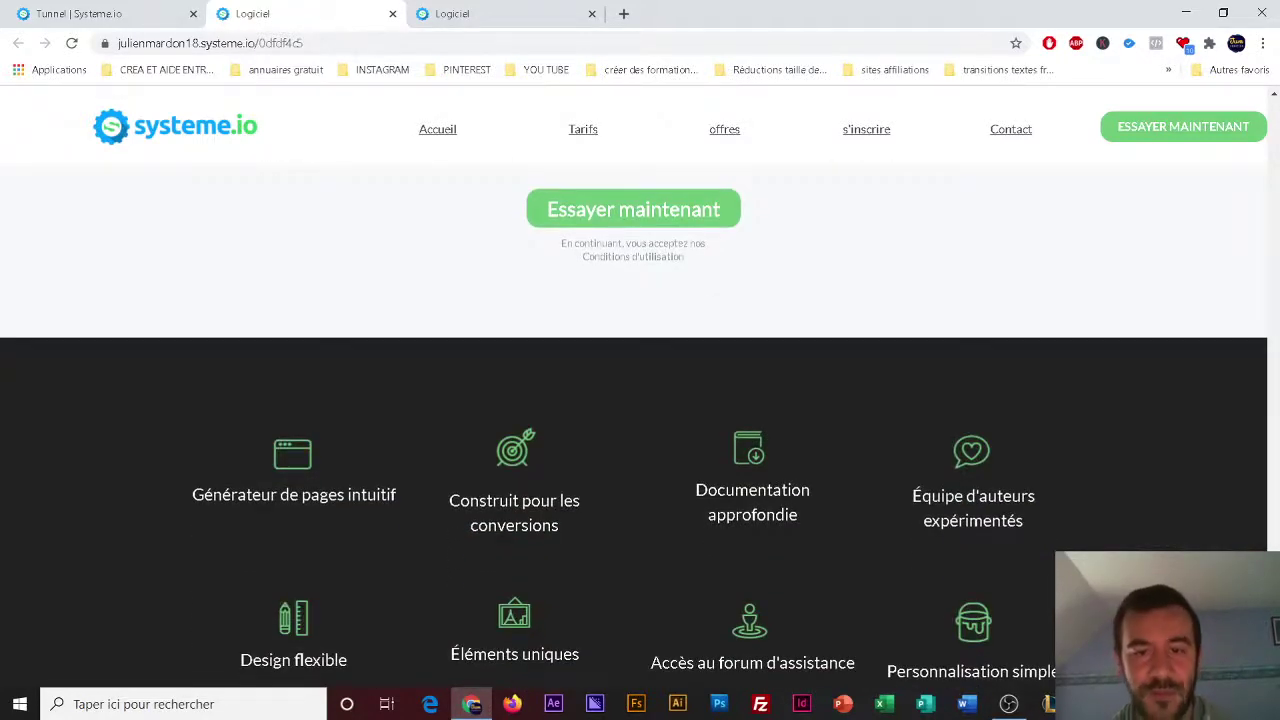
scroll(634, 420, down, 1)
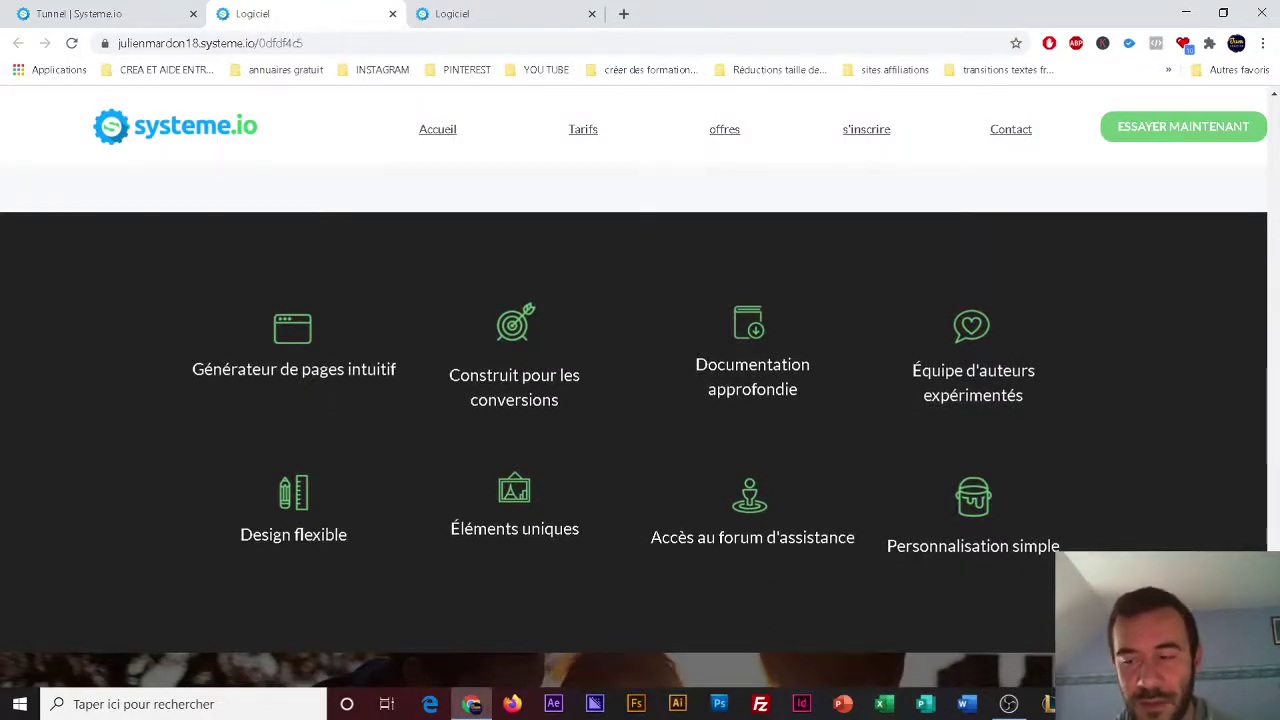
scroll(634, 426, down, 1)
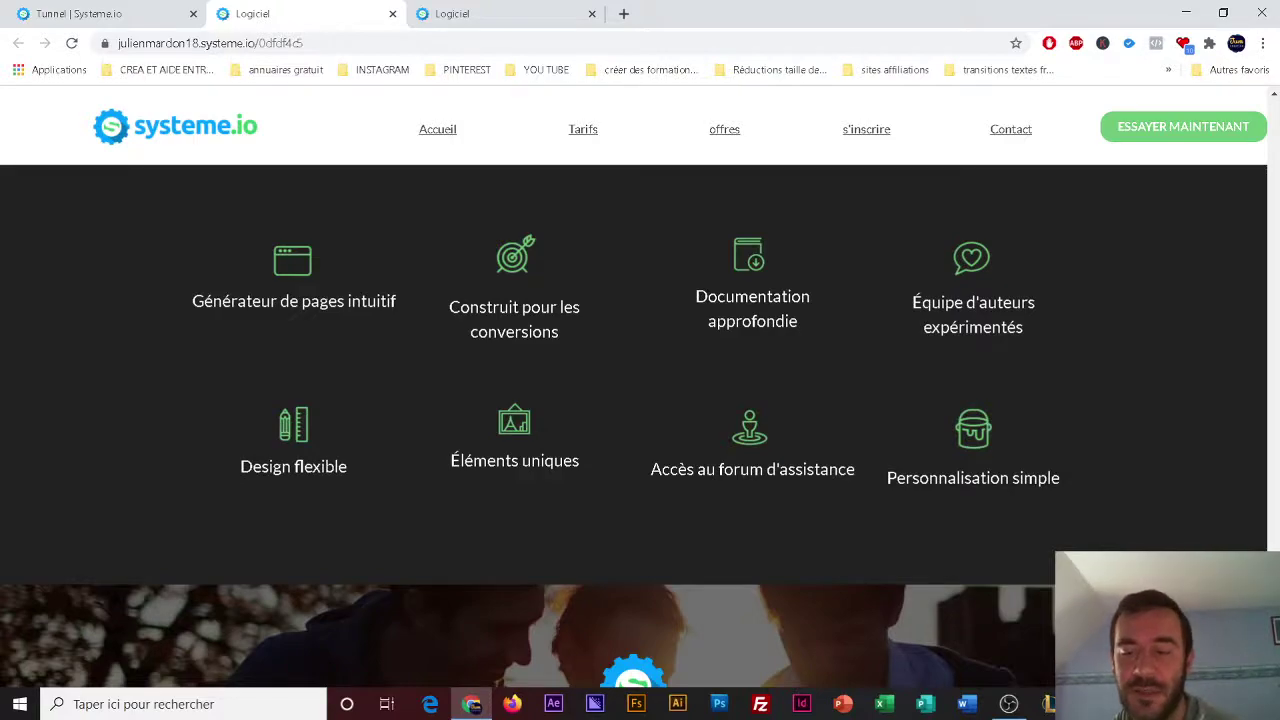
scroll(634, 426, down, 2)
- Return to the top of the page and test the Tarifs, Accueil and offres navigation links
scroll(634, 426, up, 15)
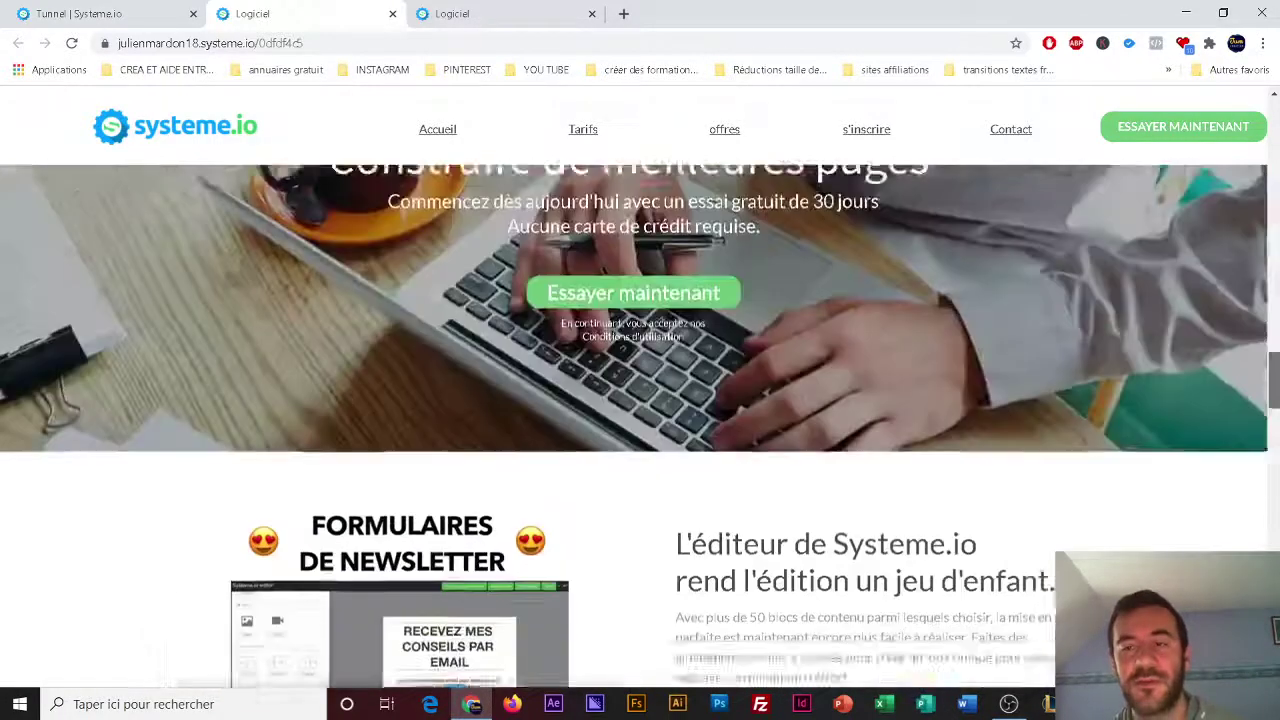
scroll(634, 426, up, 10)
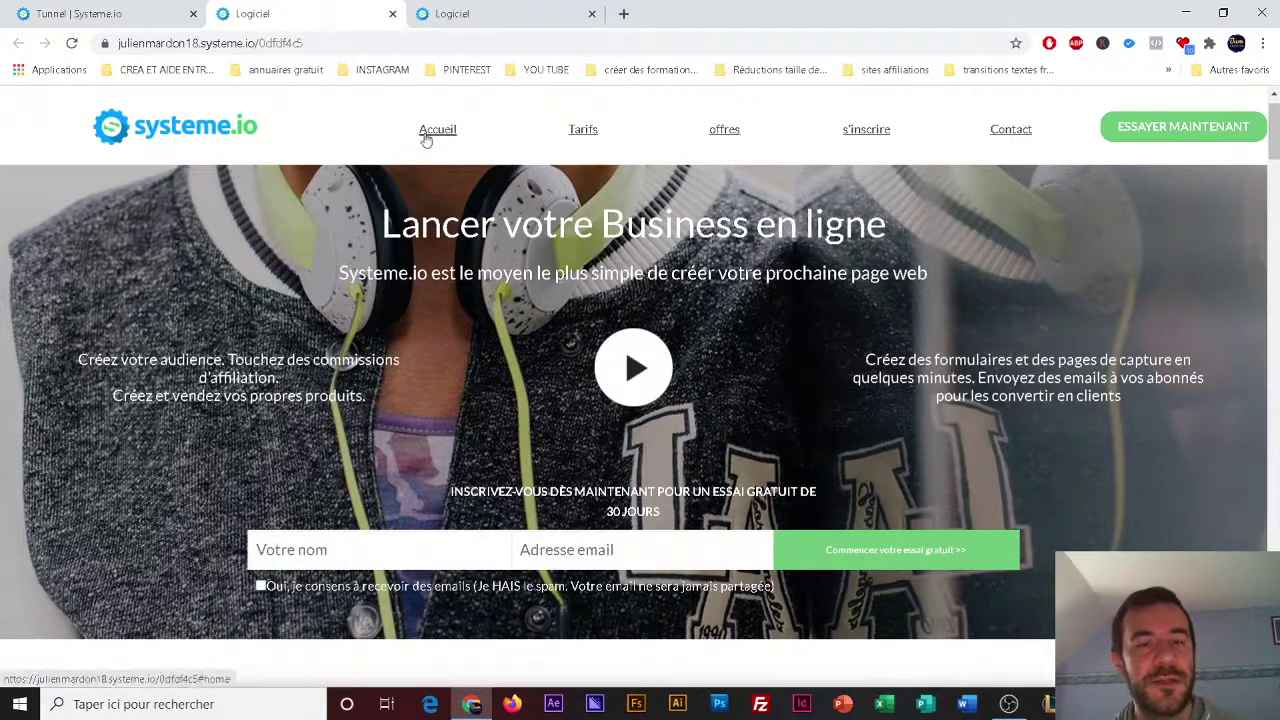
click(581, 138)
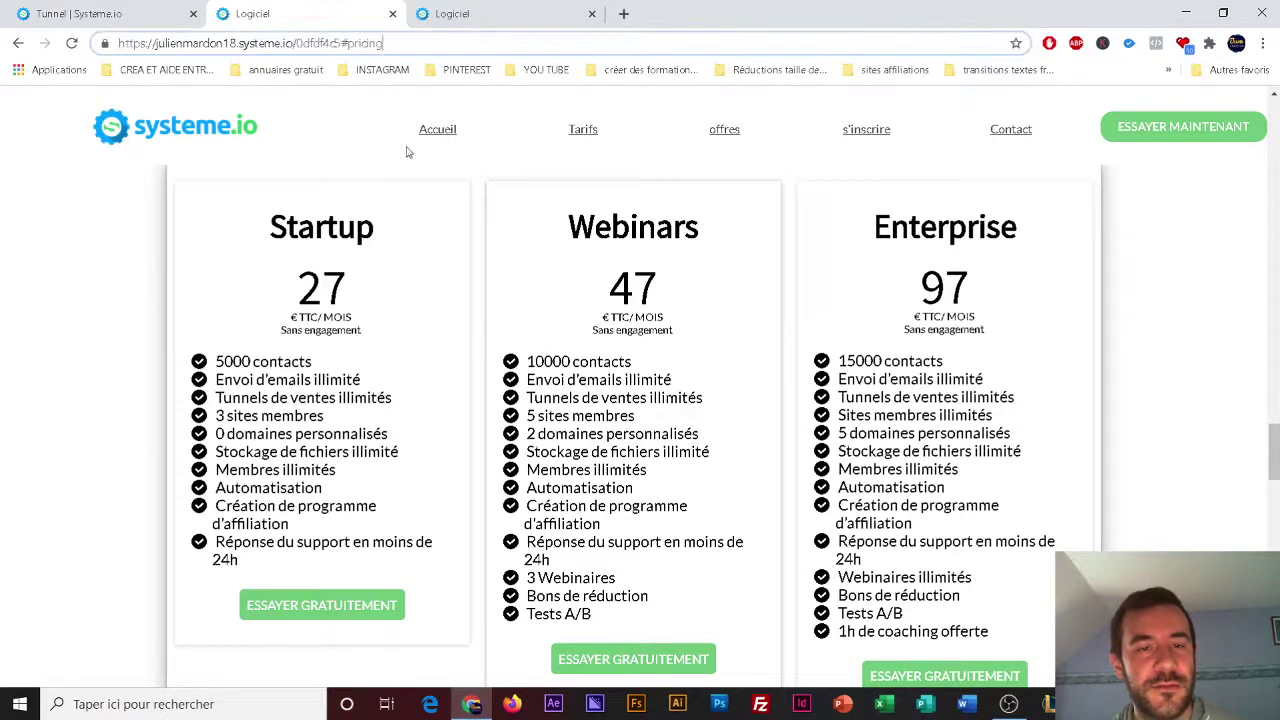
click(437, 129)
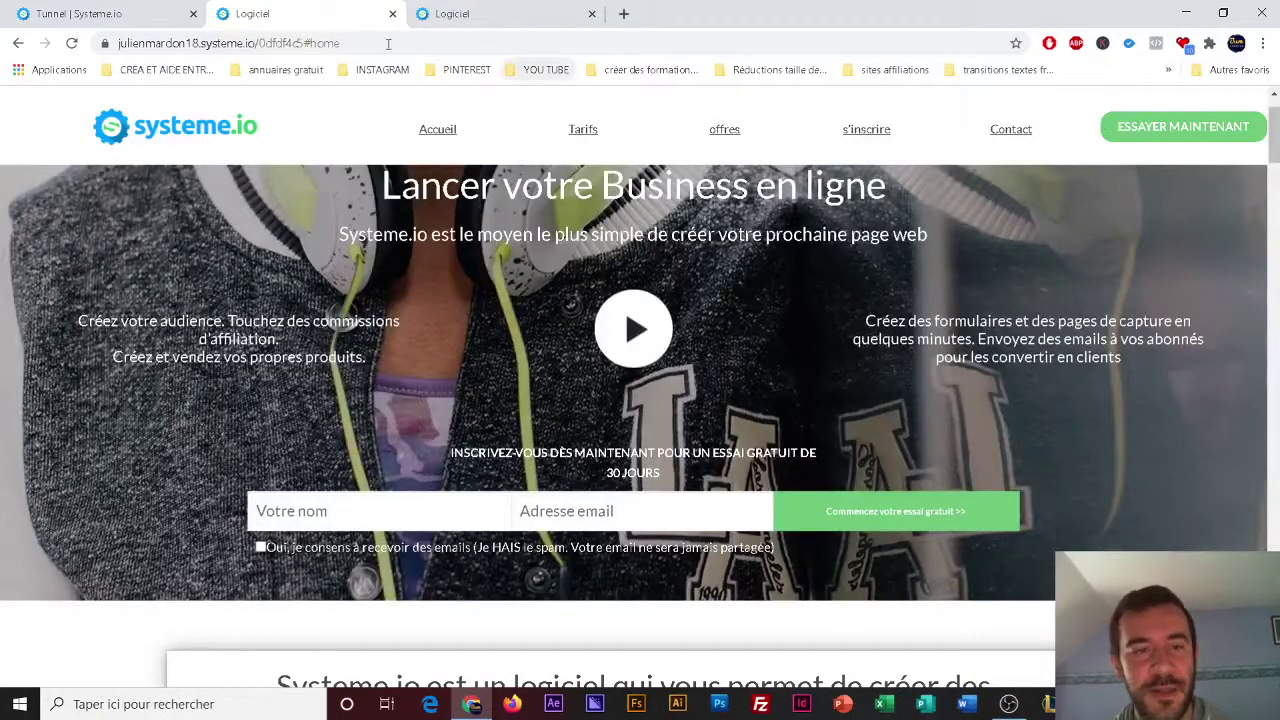
click(584, 130)
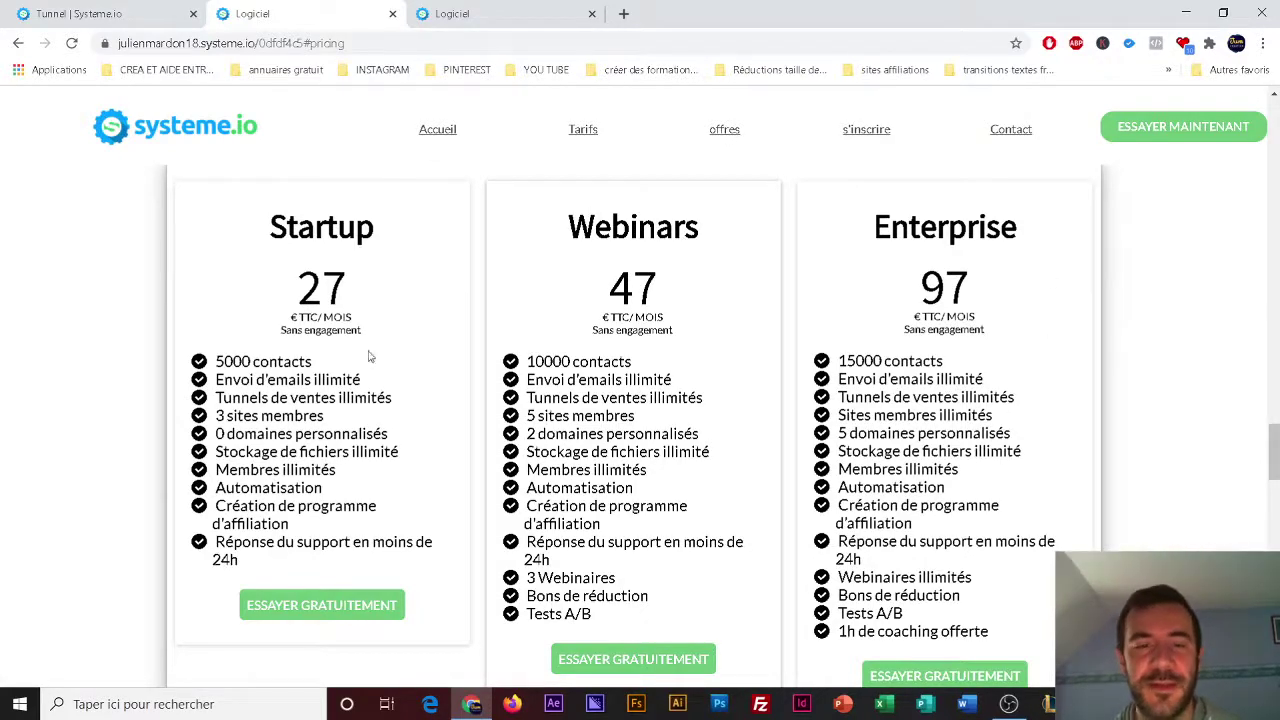
click(721, 135)
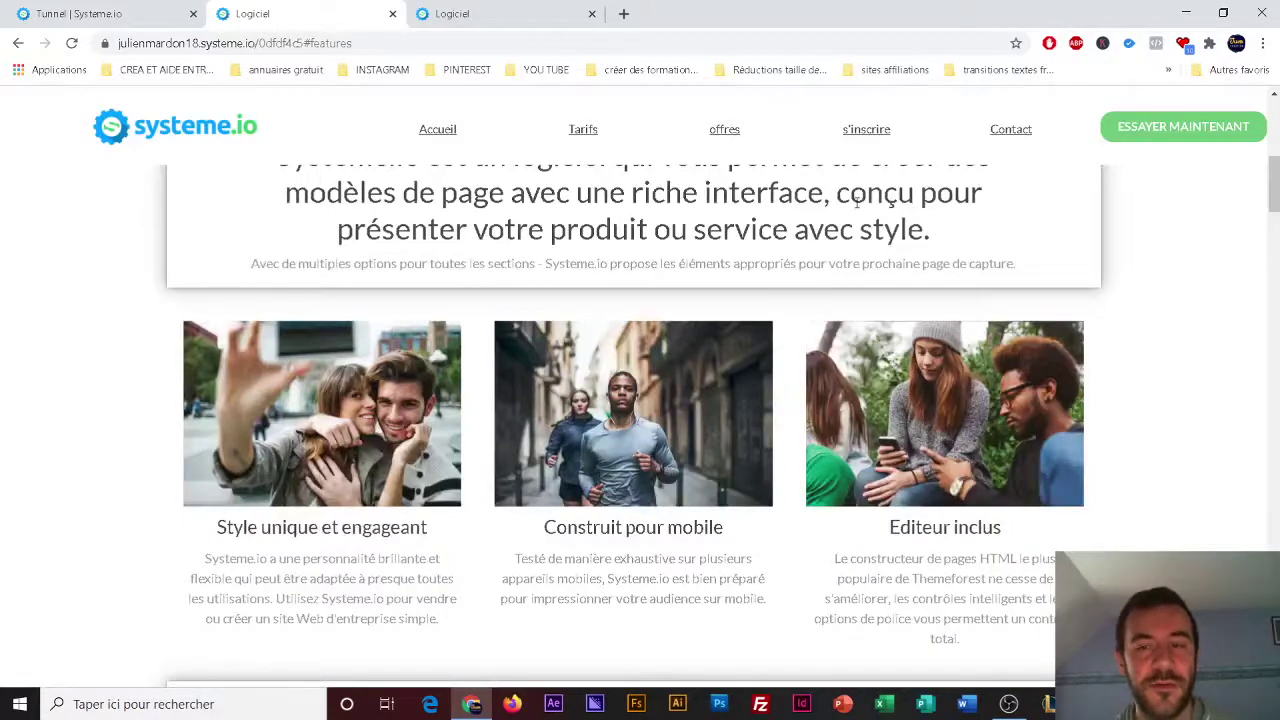
- Test the s'inscrire navigation link, review the trial signup and partner logo sections, and return to the top of the page
click(868, 133)
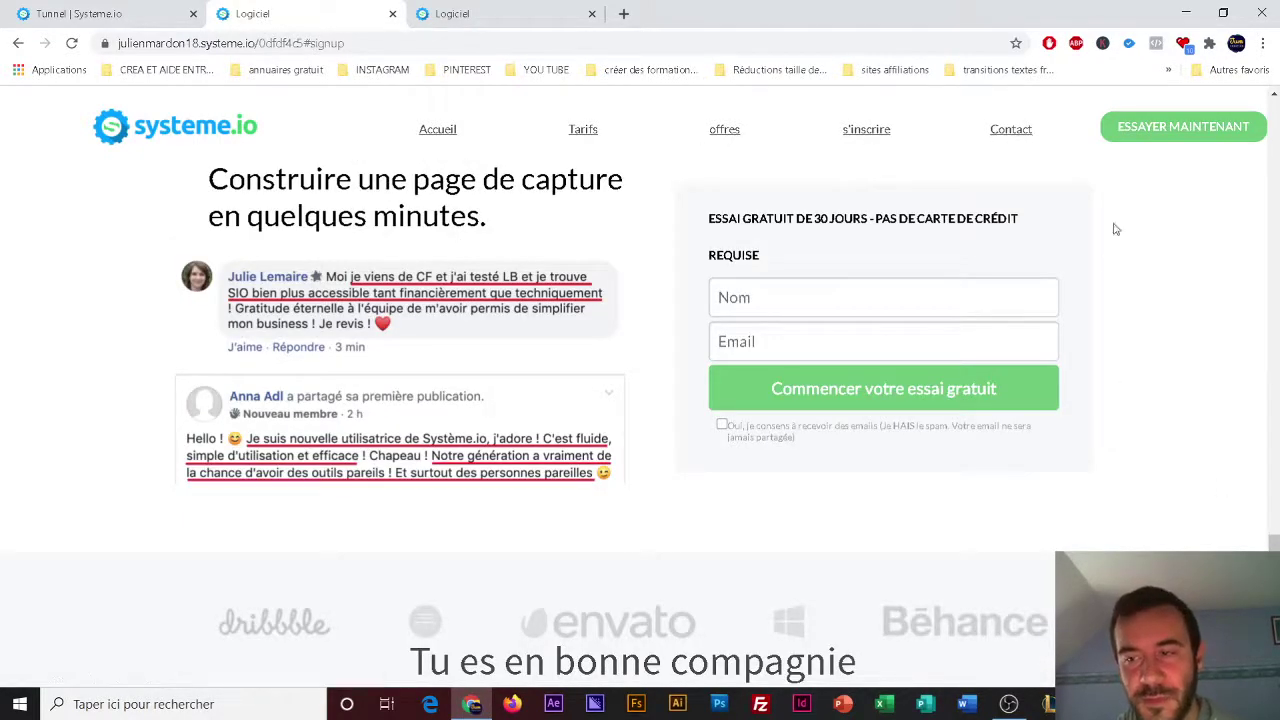
drag(1274, 544, 1274, 545)
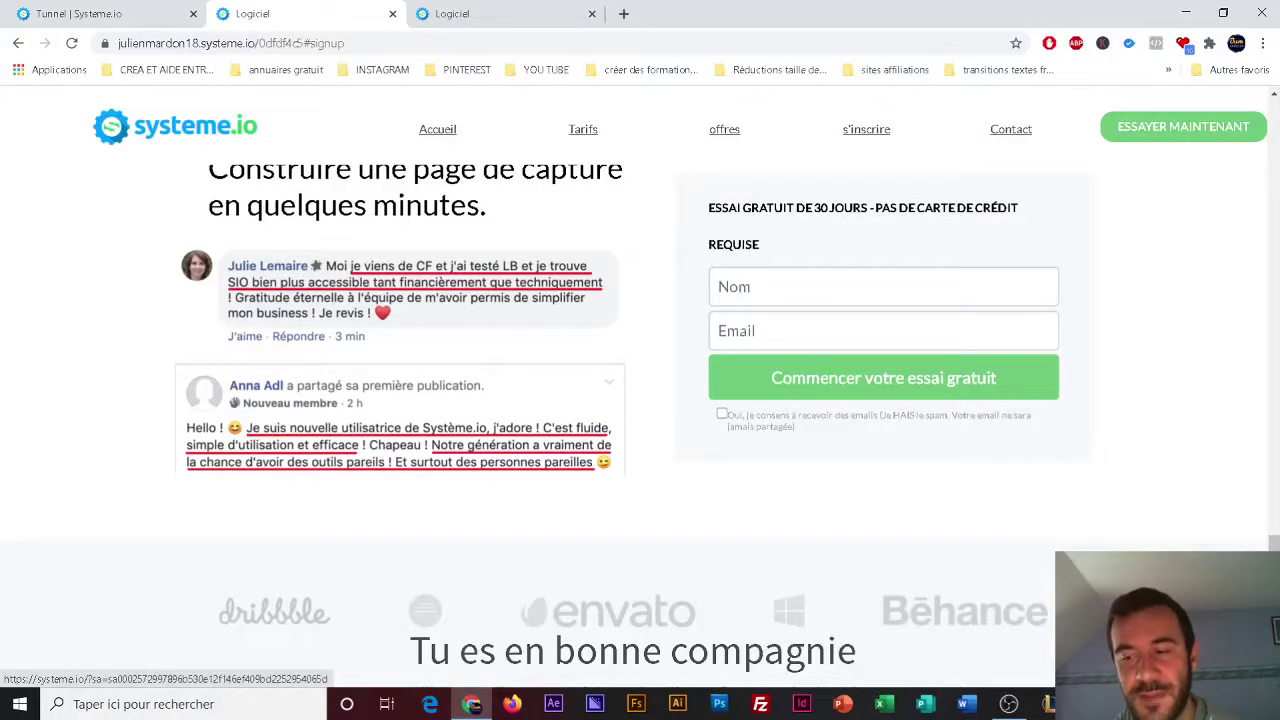
scroll(1274, 545, down, 4)
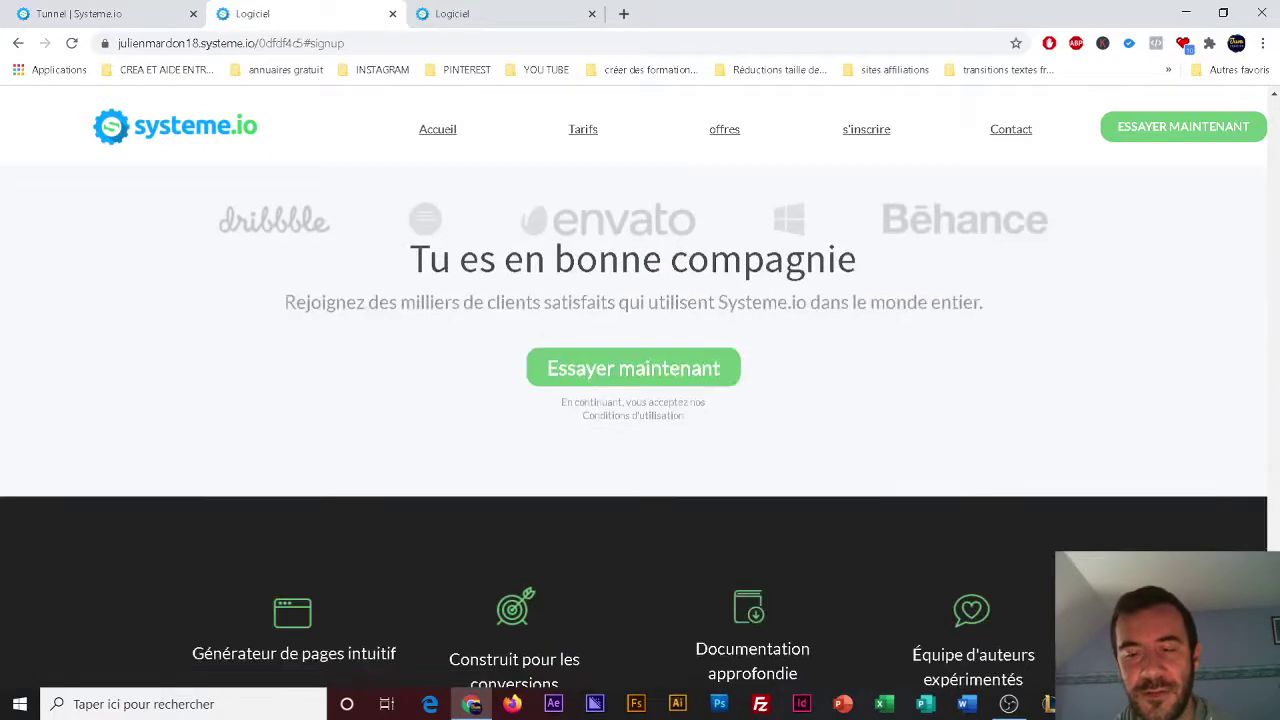
scroll(1274, 545, up, 15)
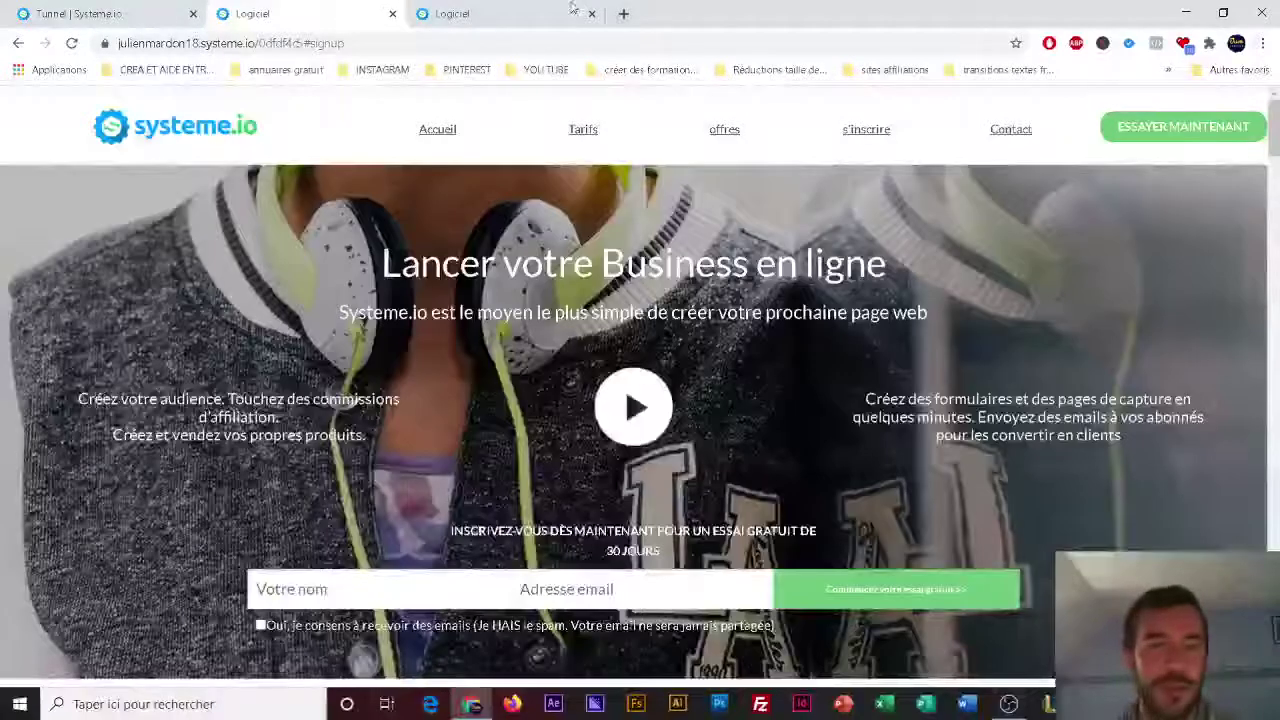
- Open the Promo Systeme IO funnel and preview its Promotion de Systeme IO sales page, closing the extra preview
click(133, 10)
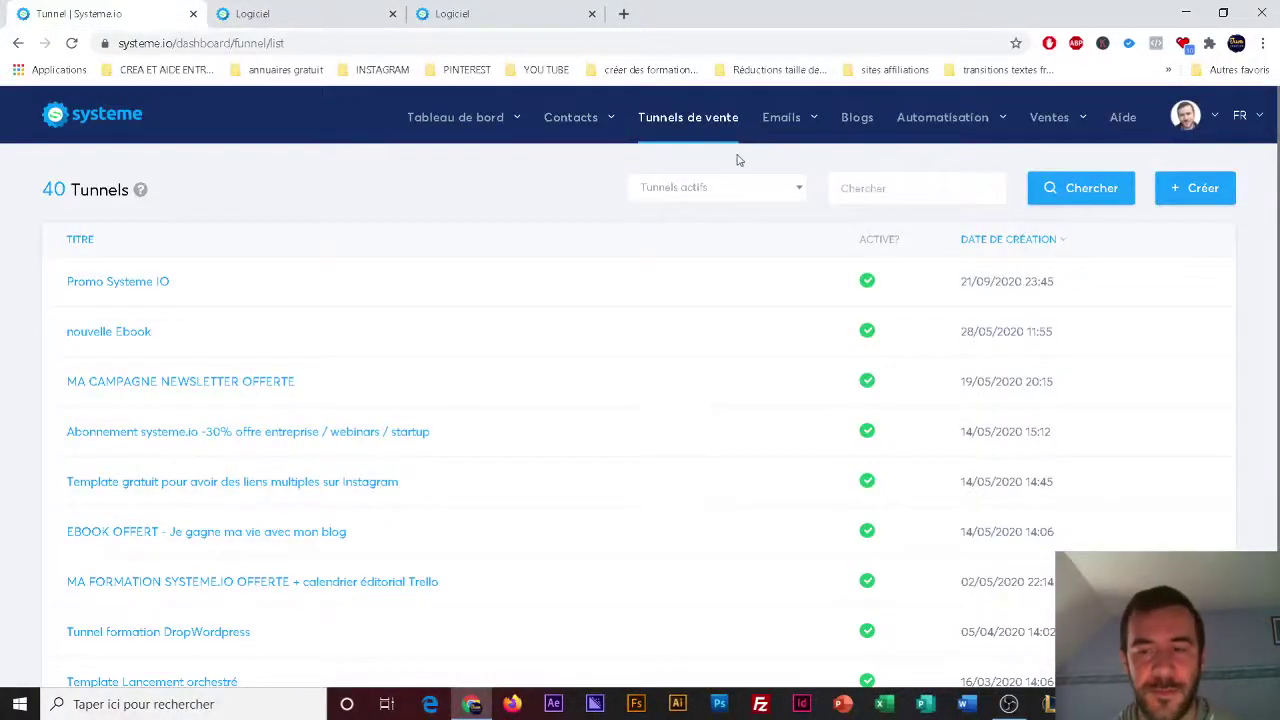
mouse_move(1077, 286)
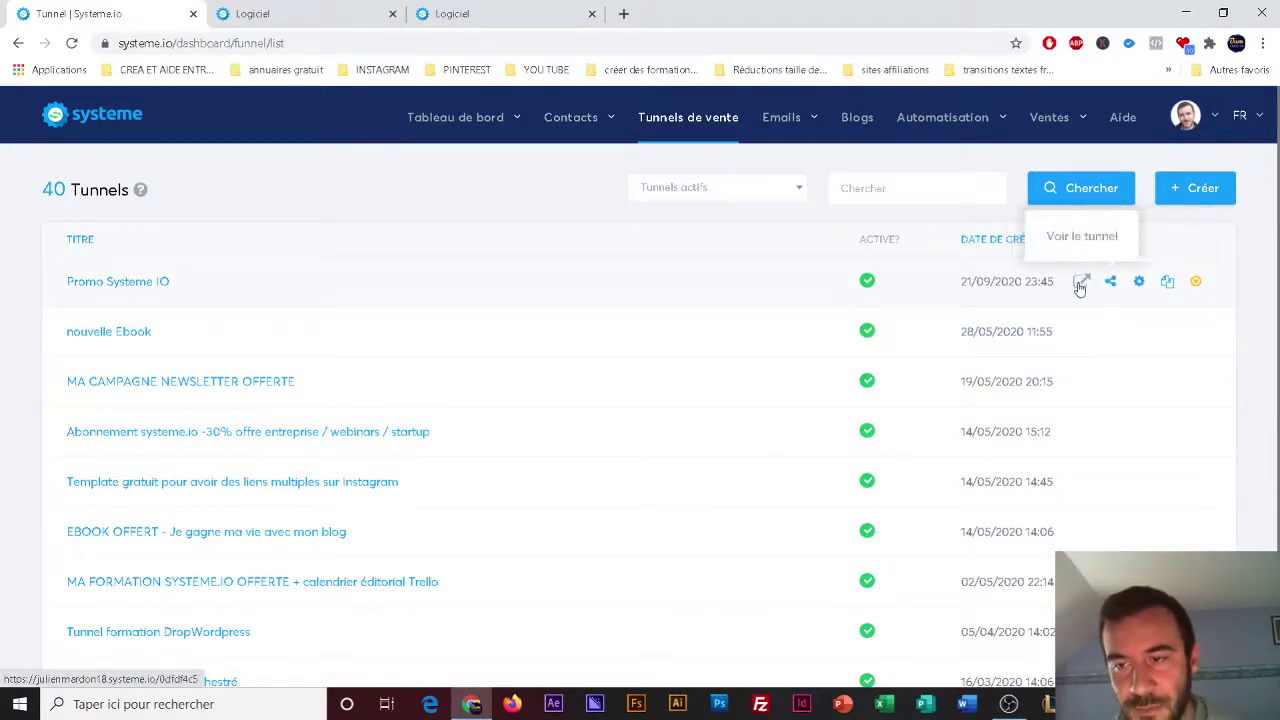
click(127, 284)
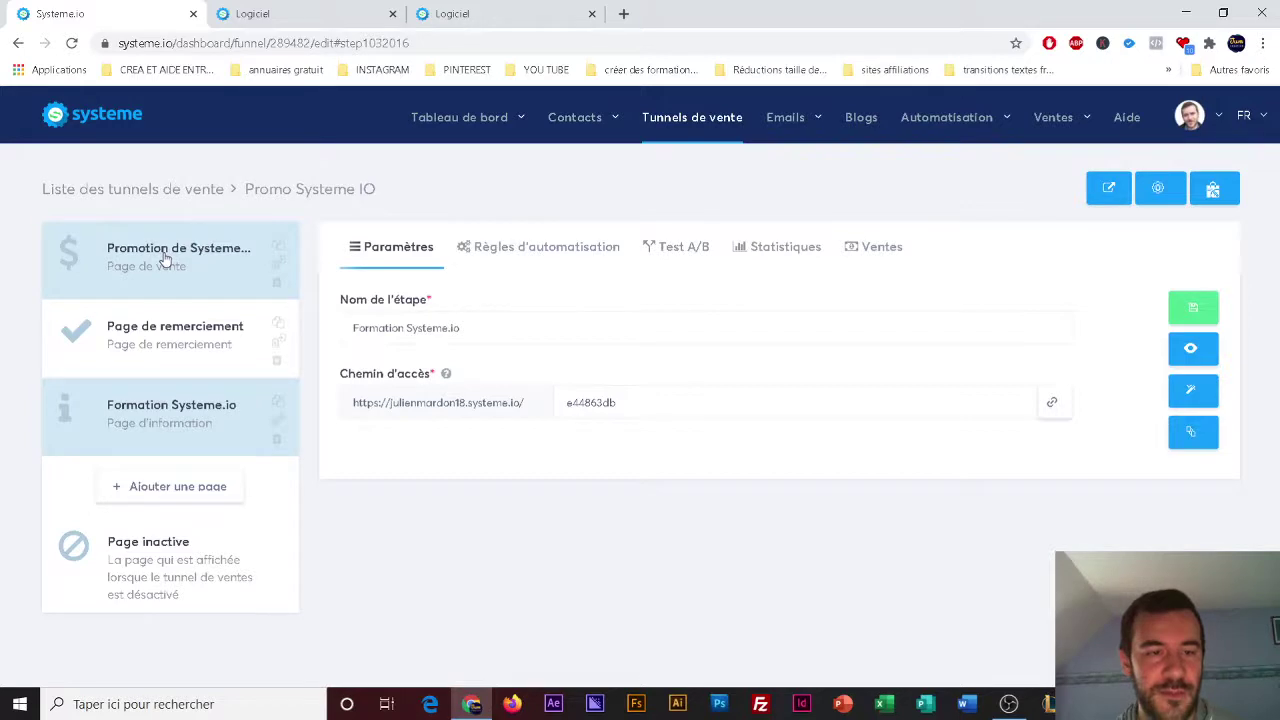
click(150, 252)
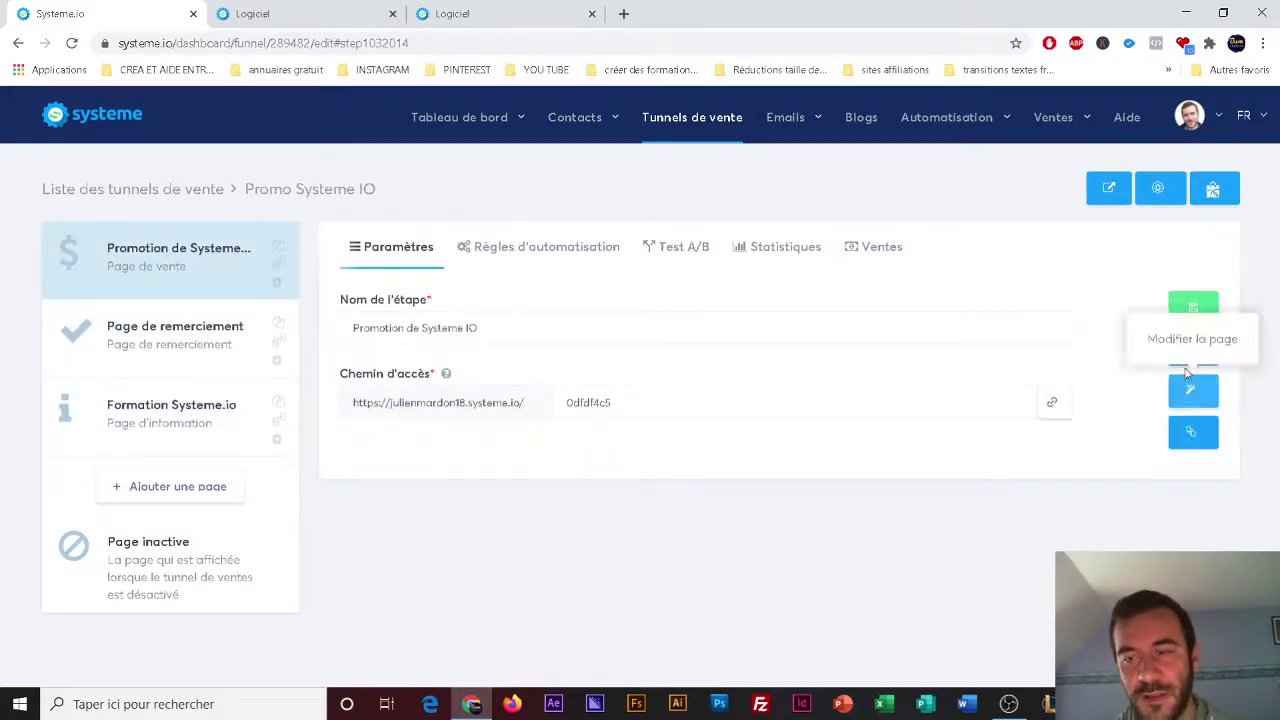
click(1190, 348)
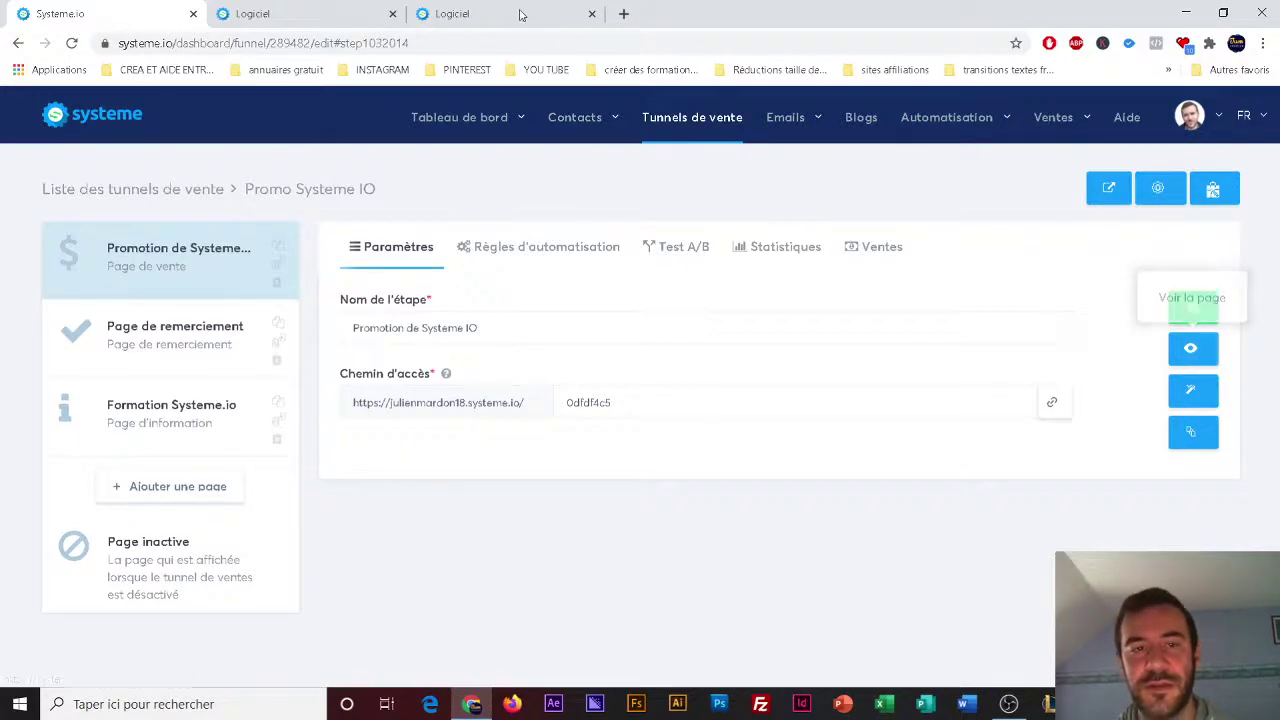
click(1190, 348)
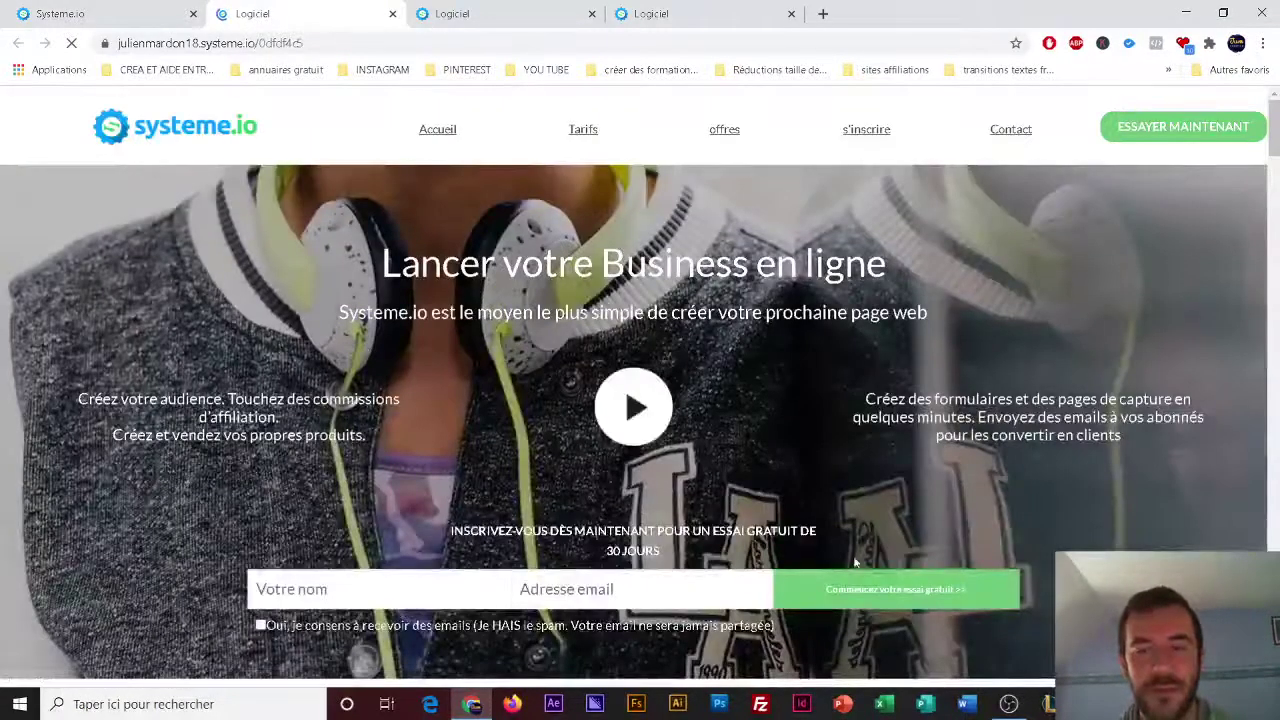
click(57, 10)
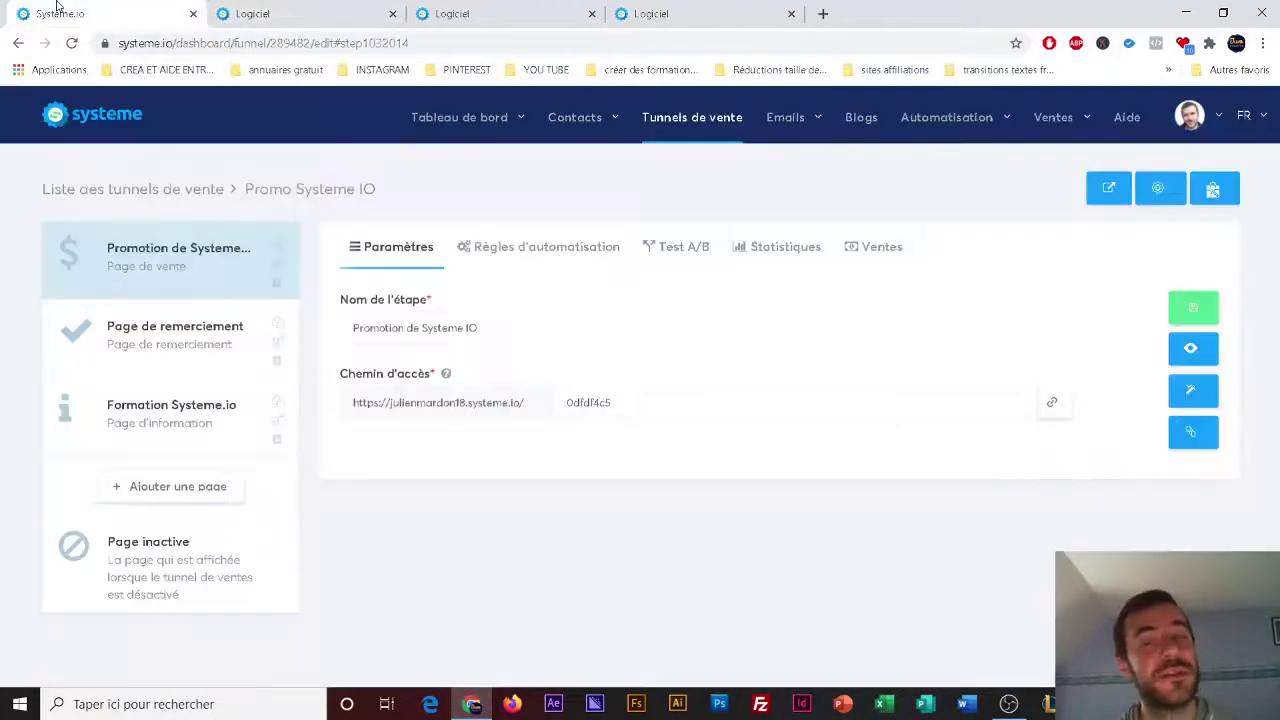
click(392, 14)
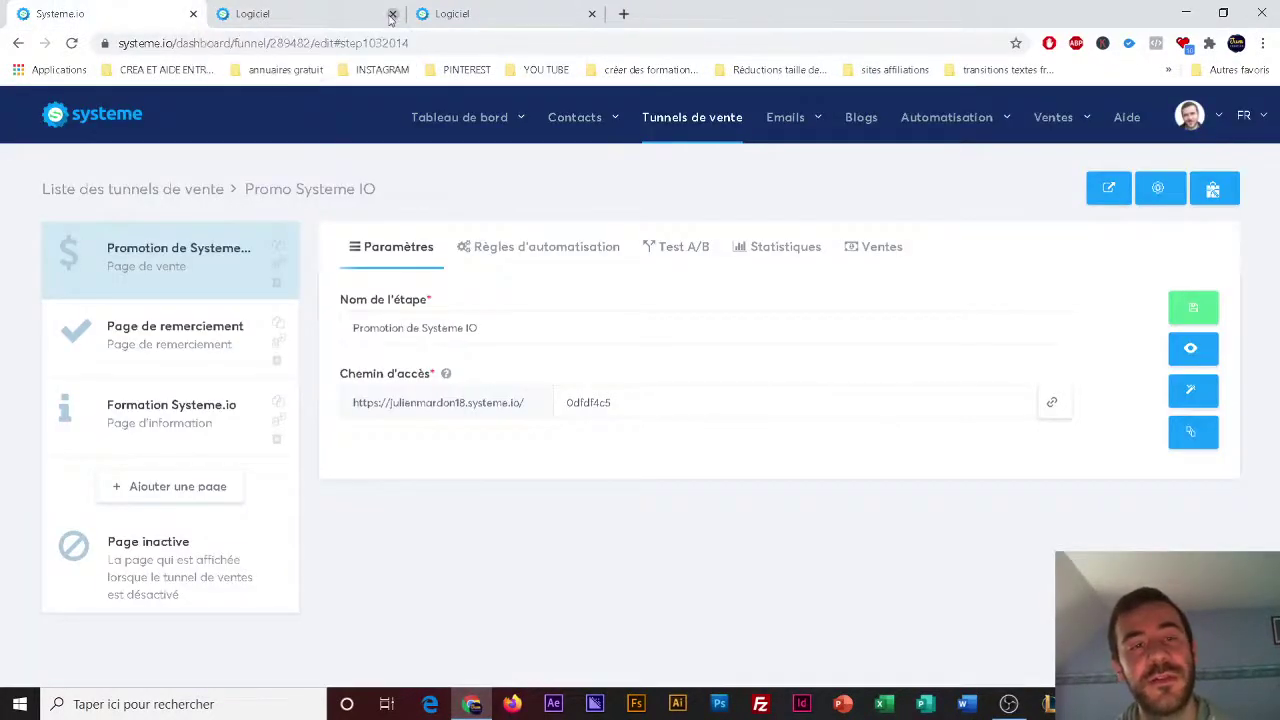
click(1194, 398)
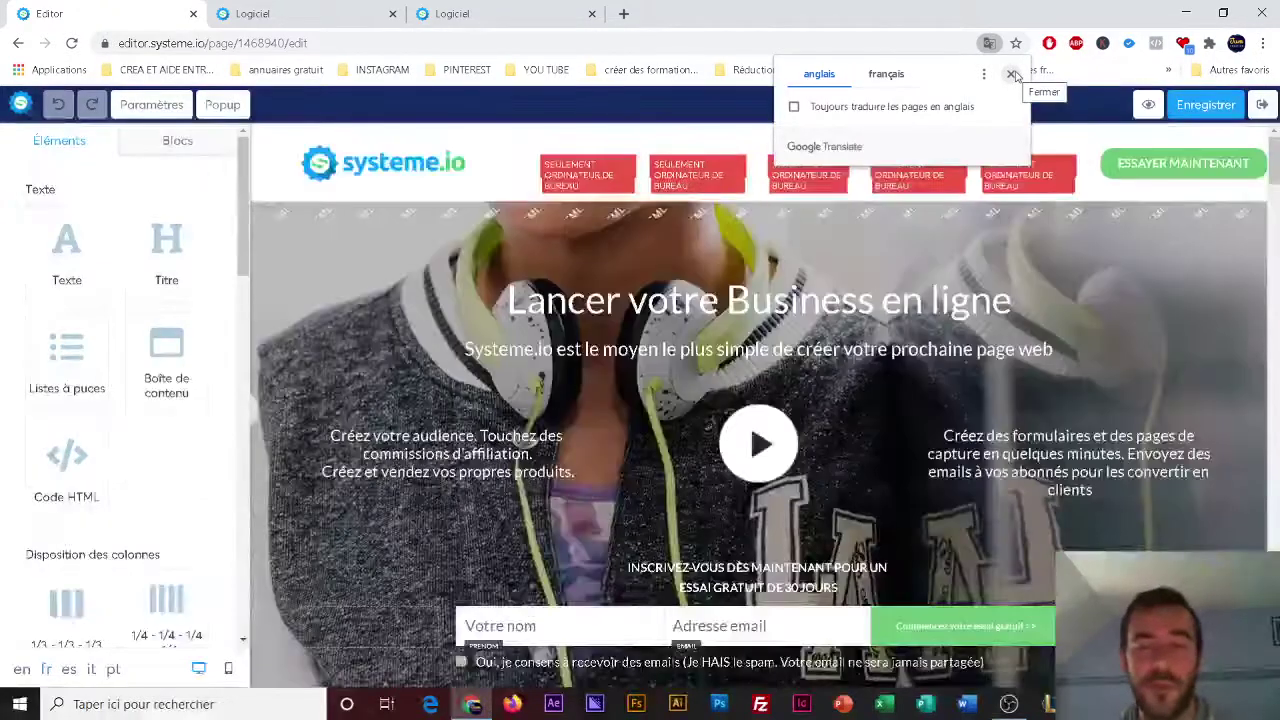
click(1013, 76)
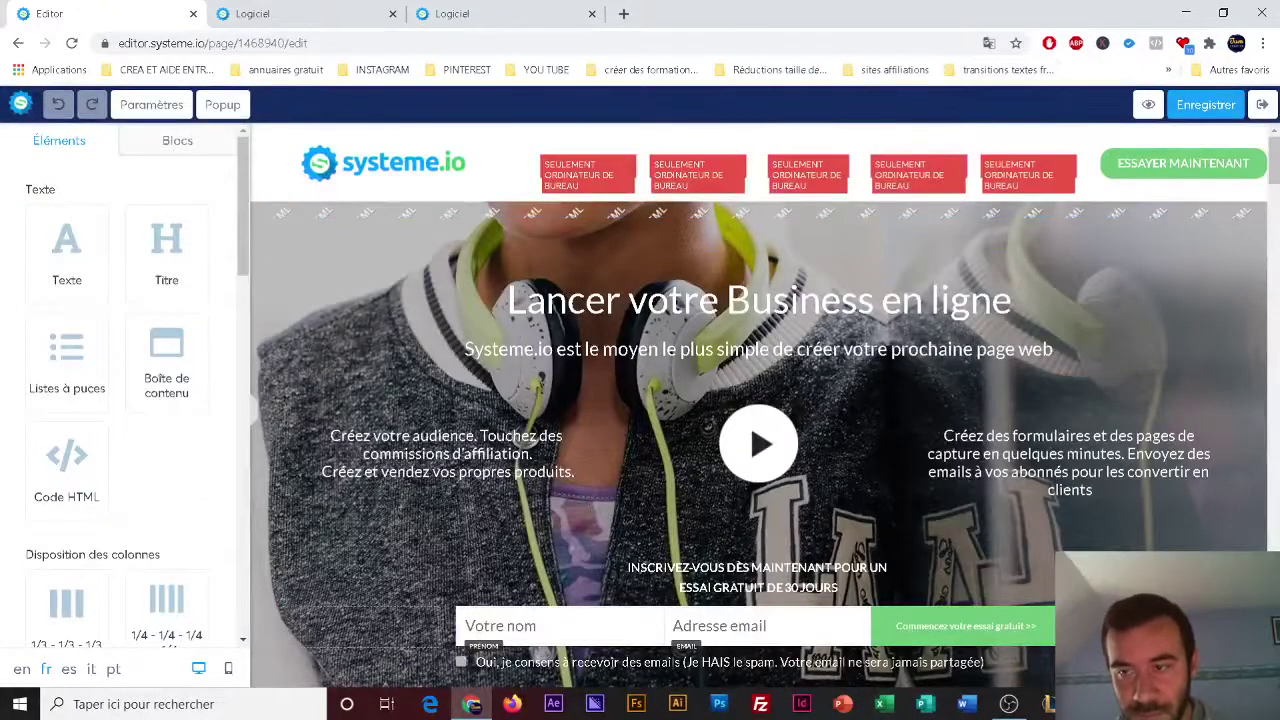
click(18, 43)
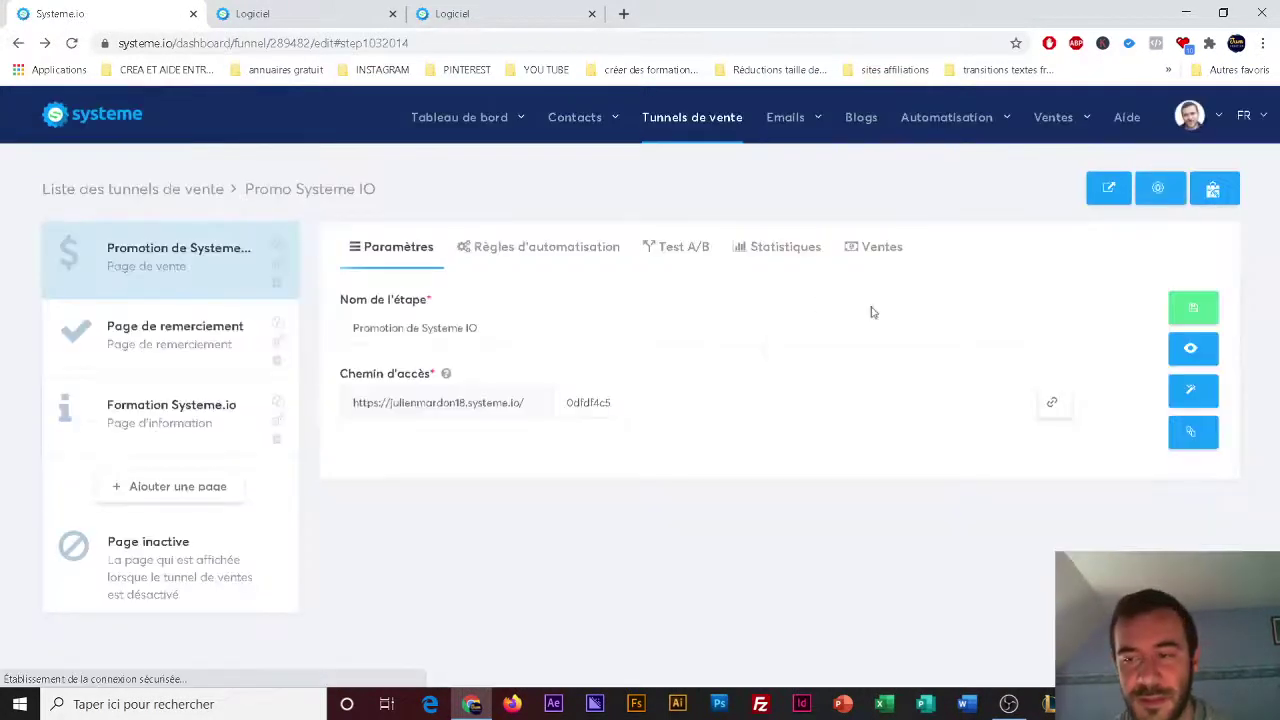
- Open the Promotion de Systeme IO sales page in the page editor and inspect the hero text block about forms and capture pages
click(1187, 400)
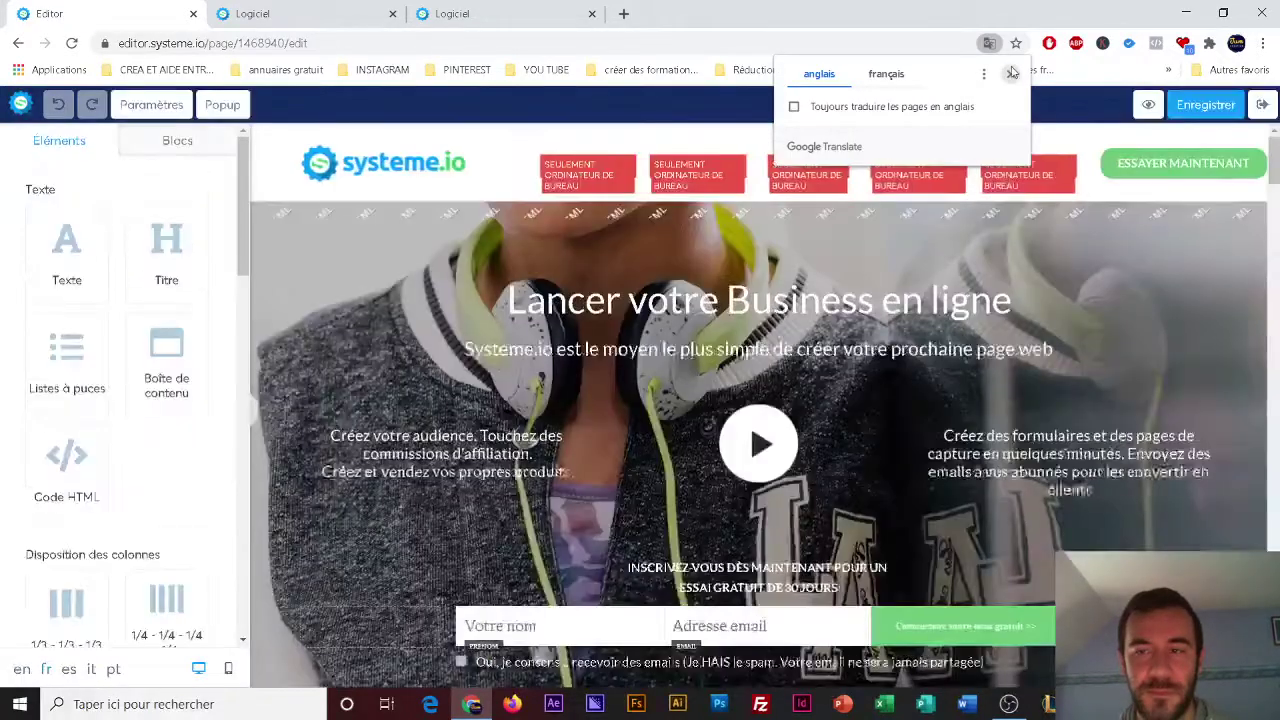
click(1010, 70)
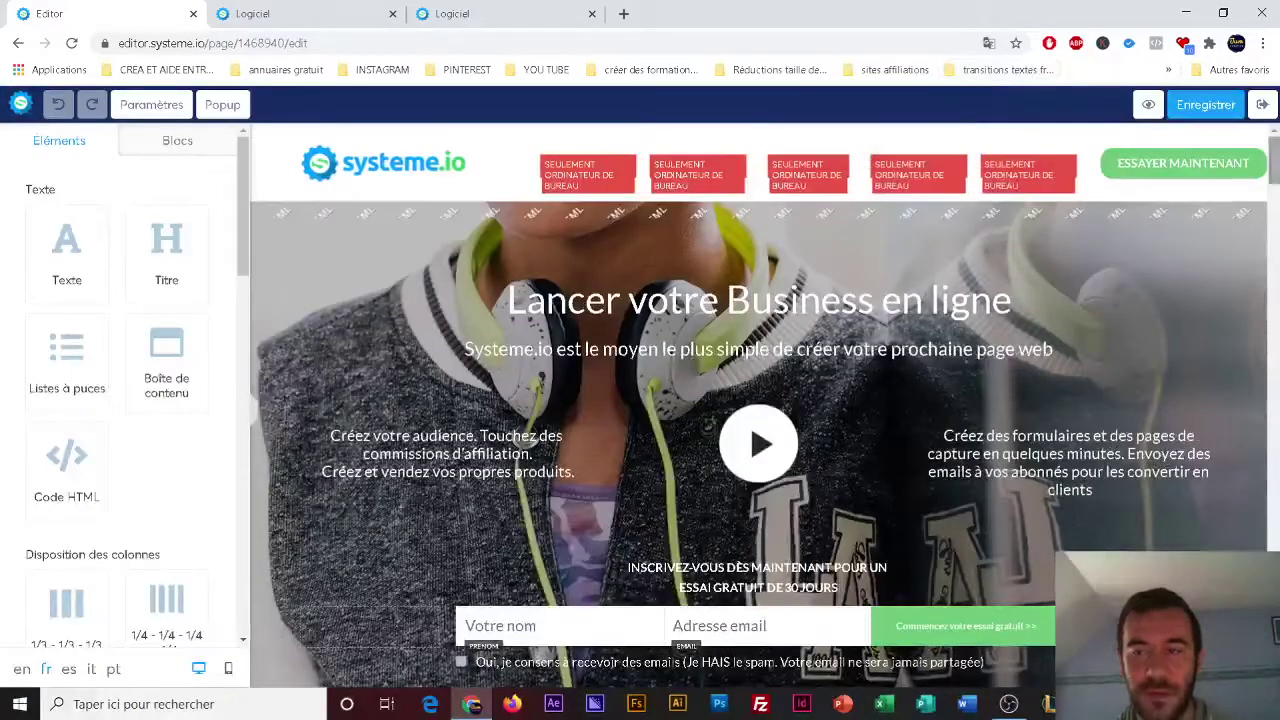
scroll(1045, 440, down, 2)
scroll(1045, 440, up, 2)
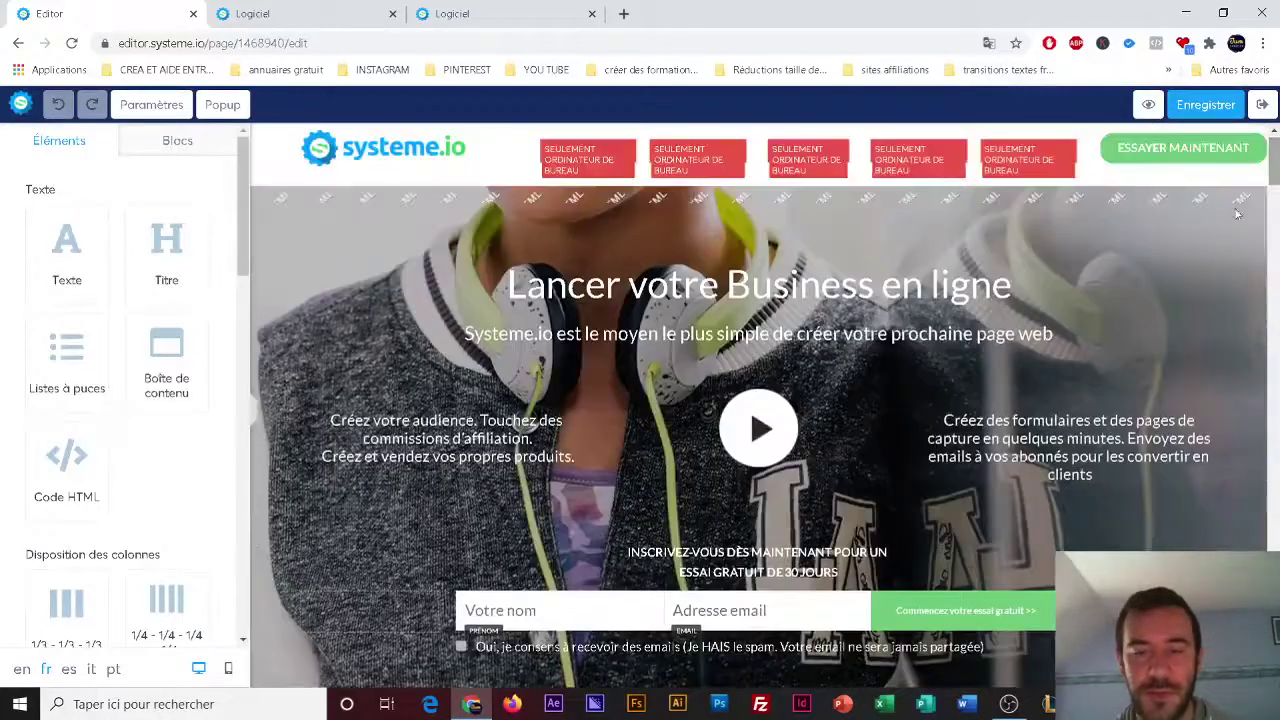
click(1045, 440)
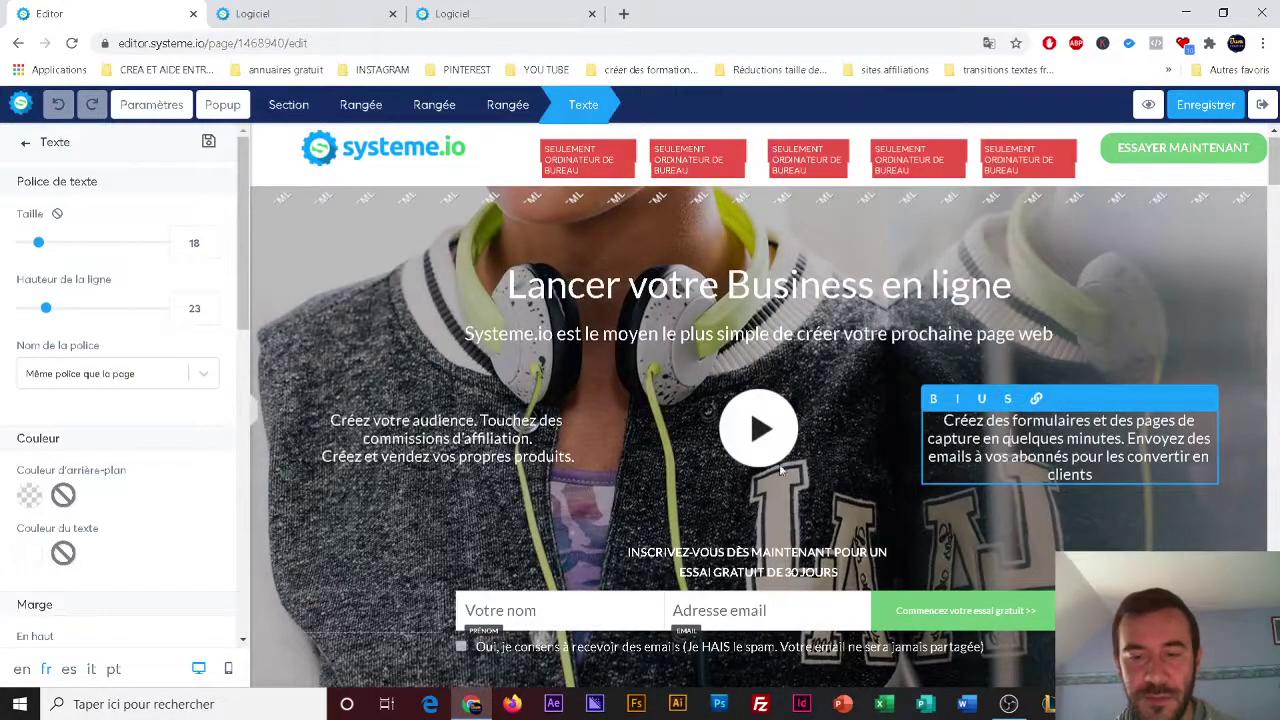
key(Escape)
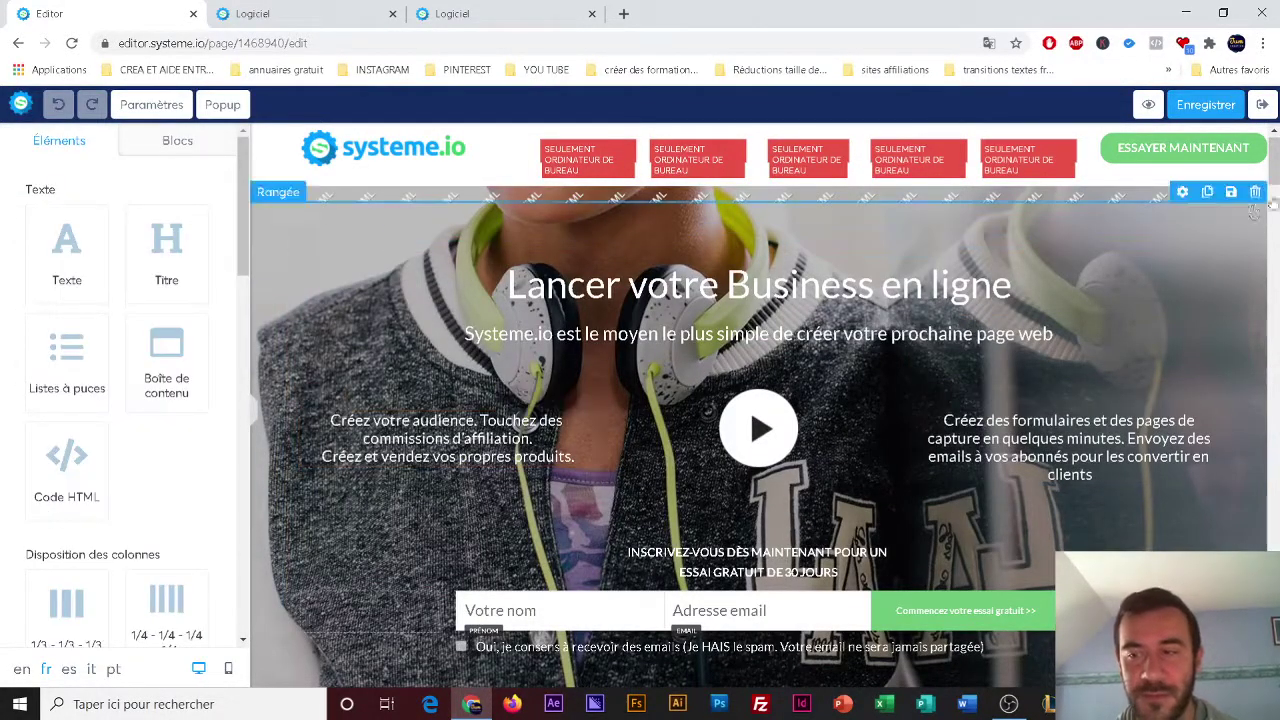
- Inspect the action of the "Essayer maintenant" button under "Tu es en bonne compagnie" and display Popup №1
scroll(760, 400, down, 9)
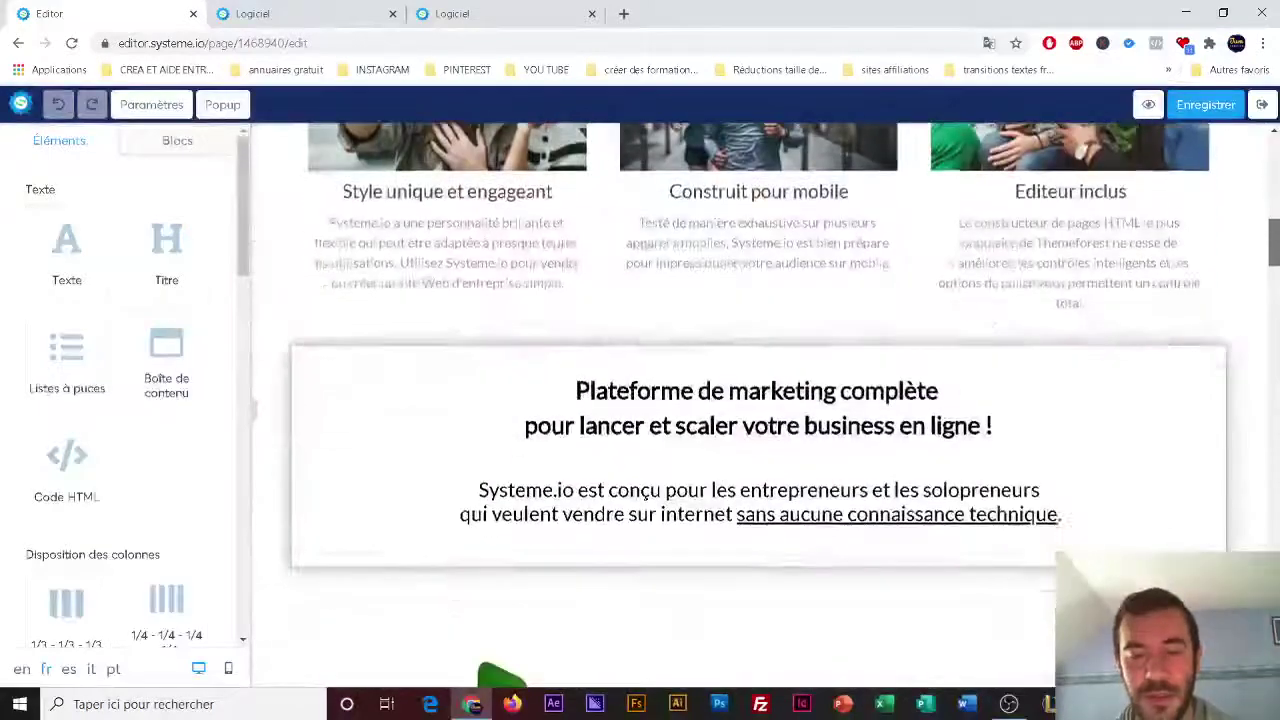
drag(1275, 262, 1277, 573)
scroll(1035, 585, down, 4)
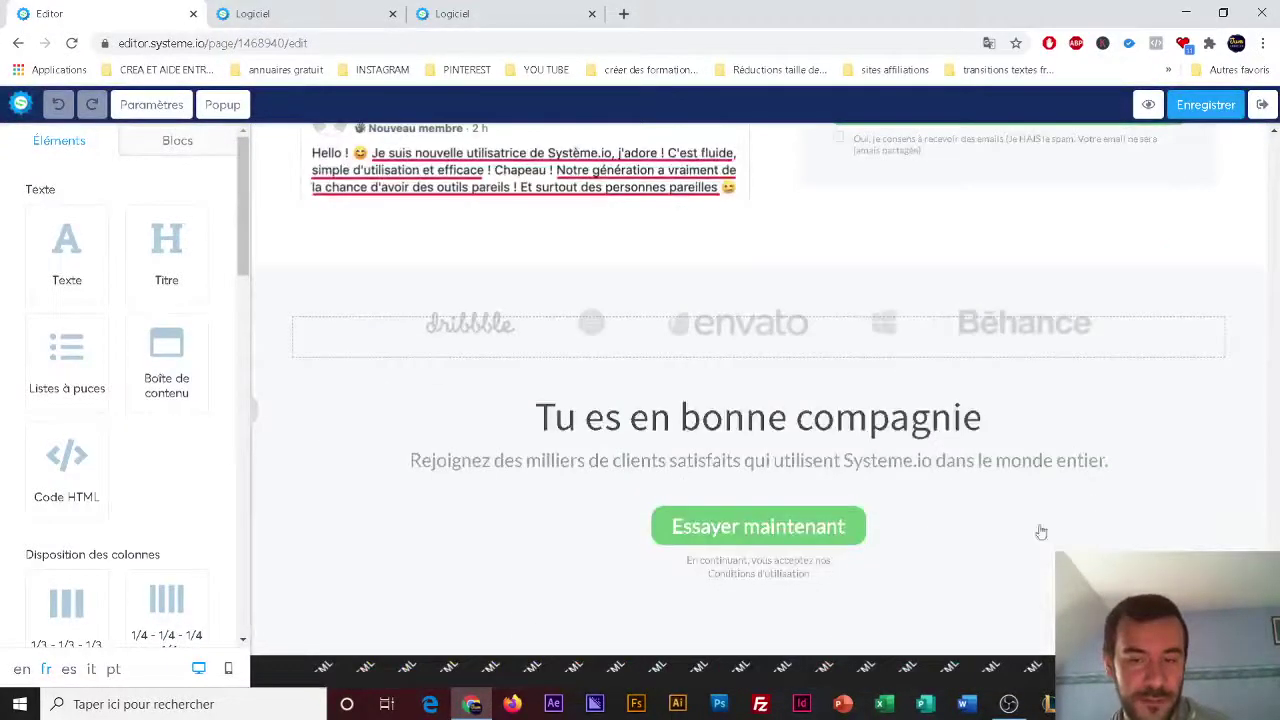
click(852, 535)
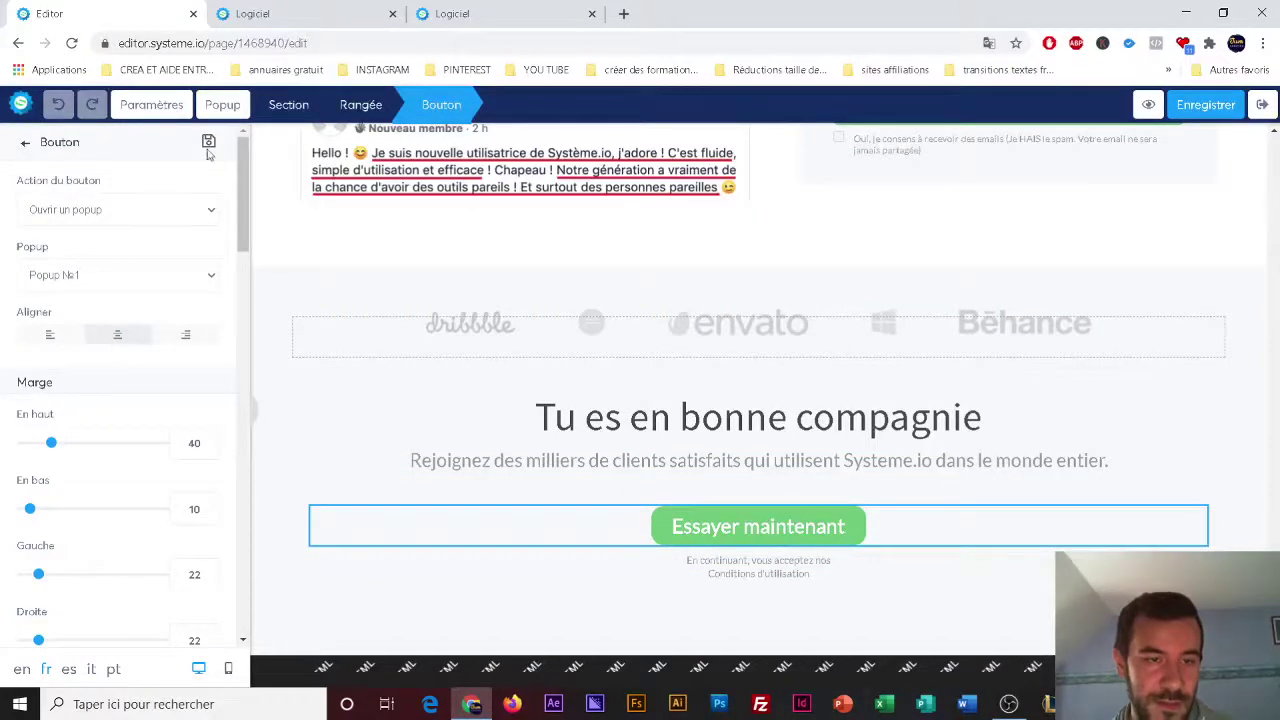
click(230, 108)
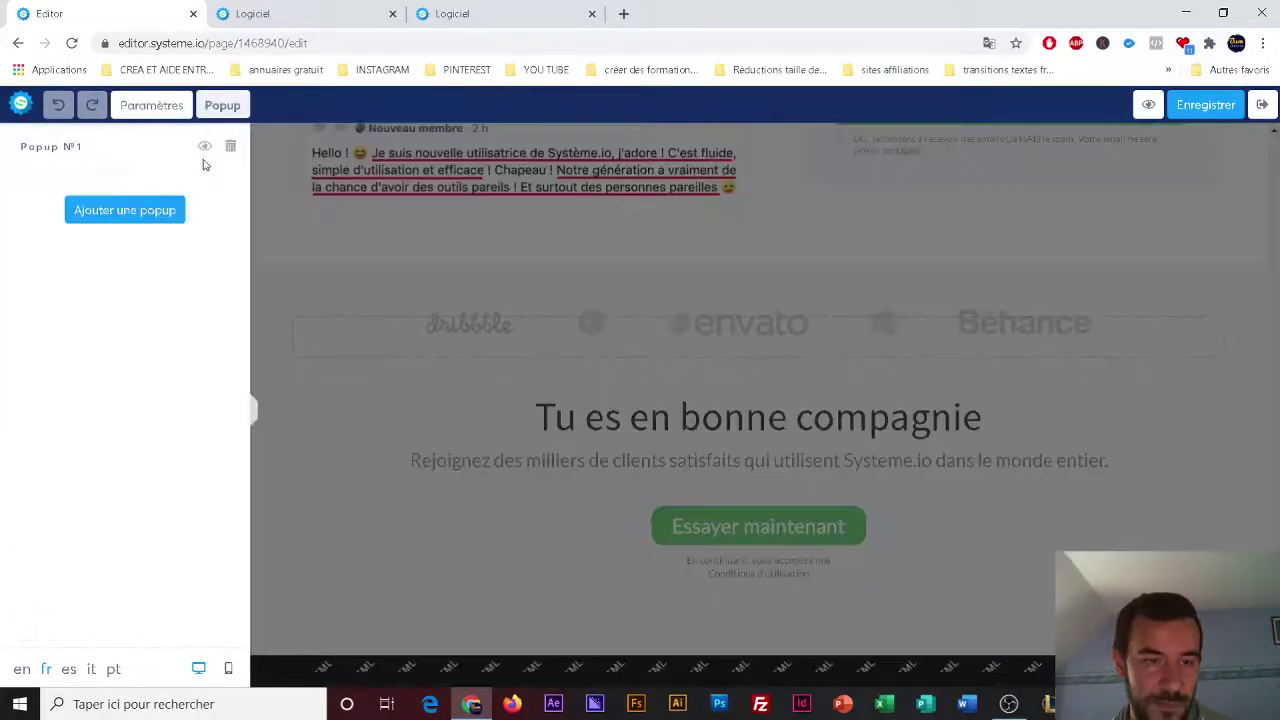
click(207, 146)
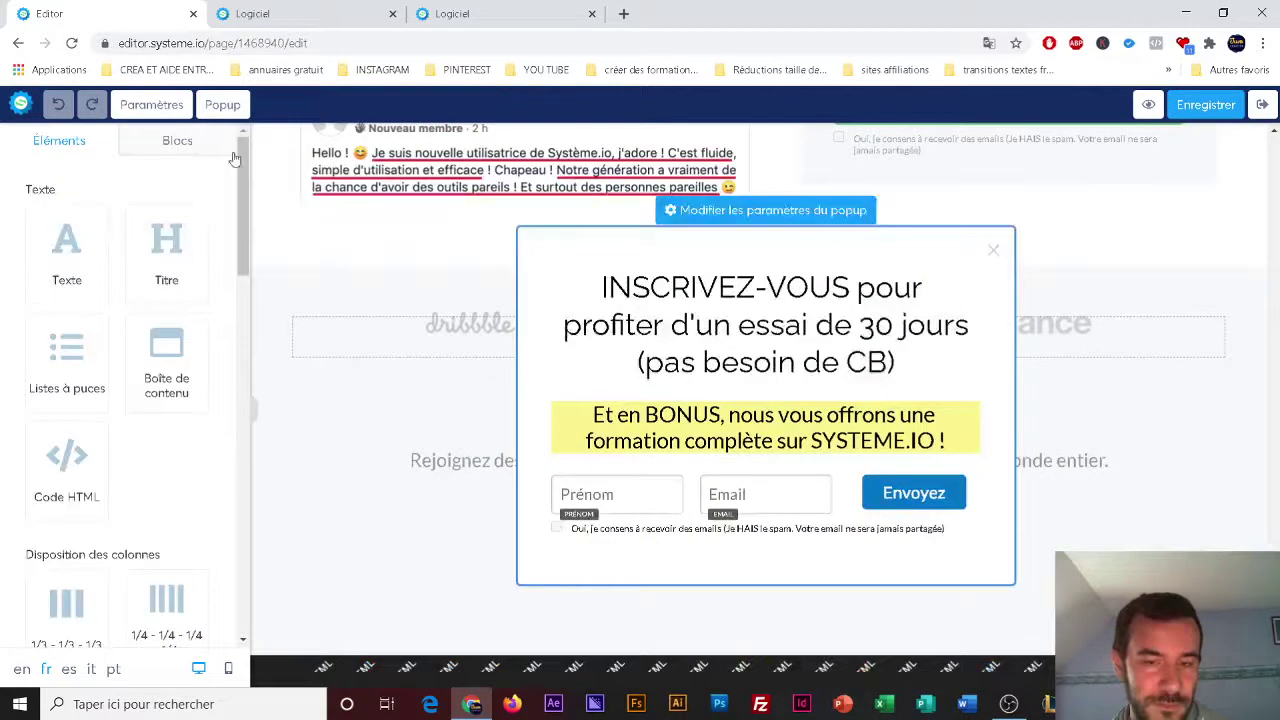
- Examine the settings of the popup's Prénom and Email form fields, and close the popup
click(777, 507)
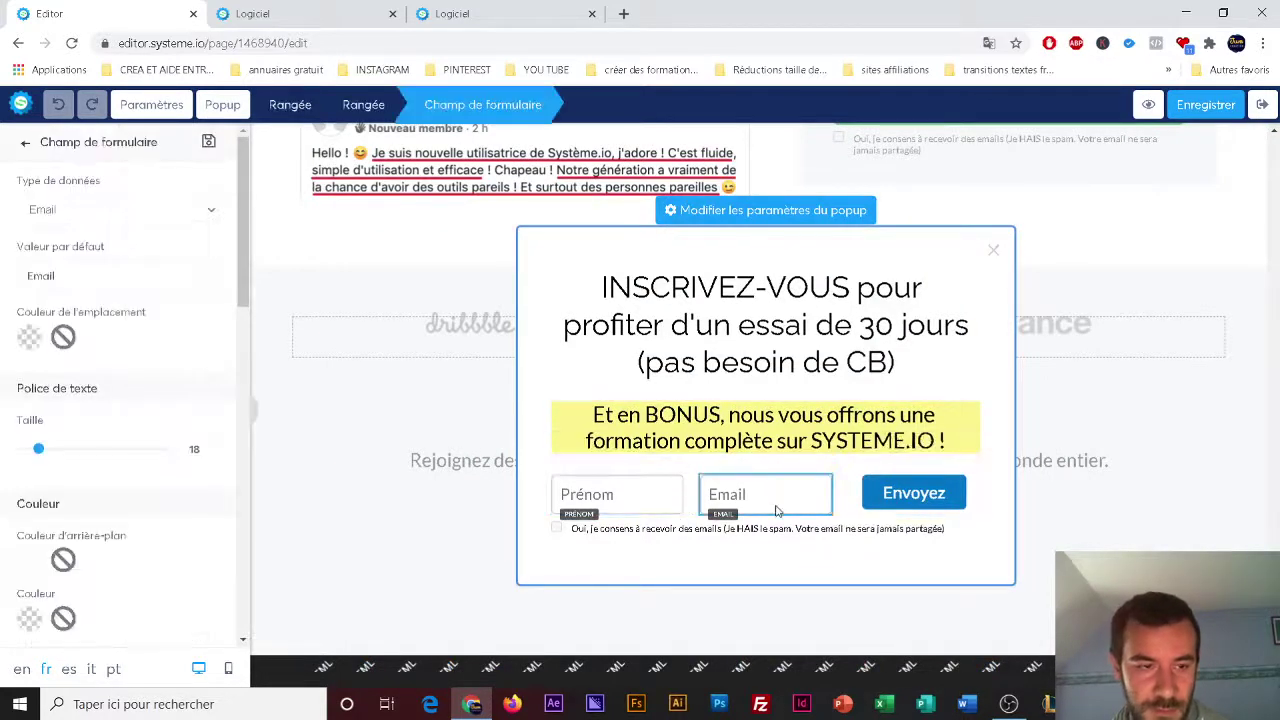
click(650, 510)
click(725, 507)
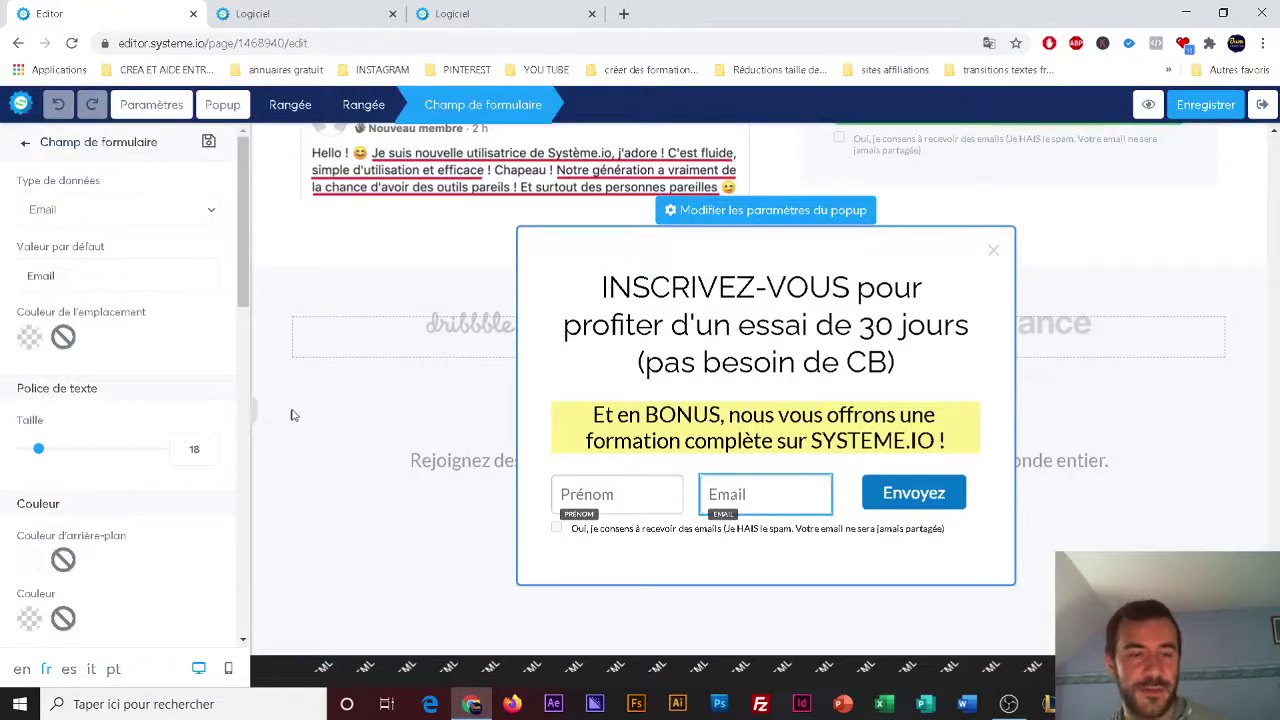
scroll(213, 500, down, 10)
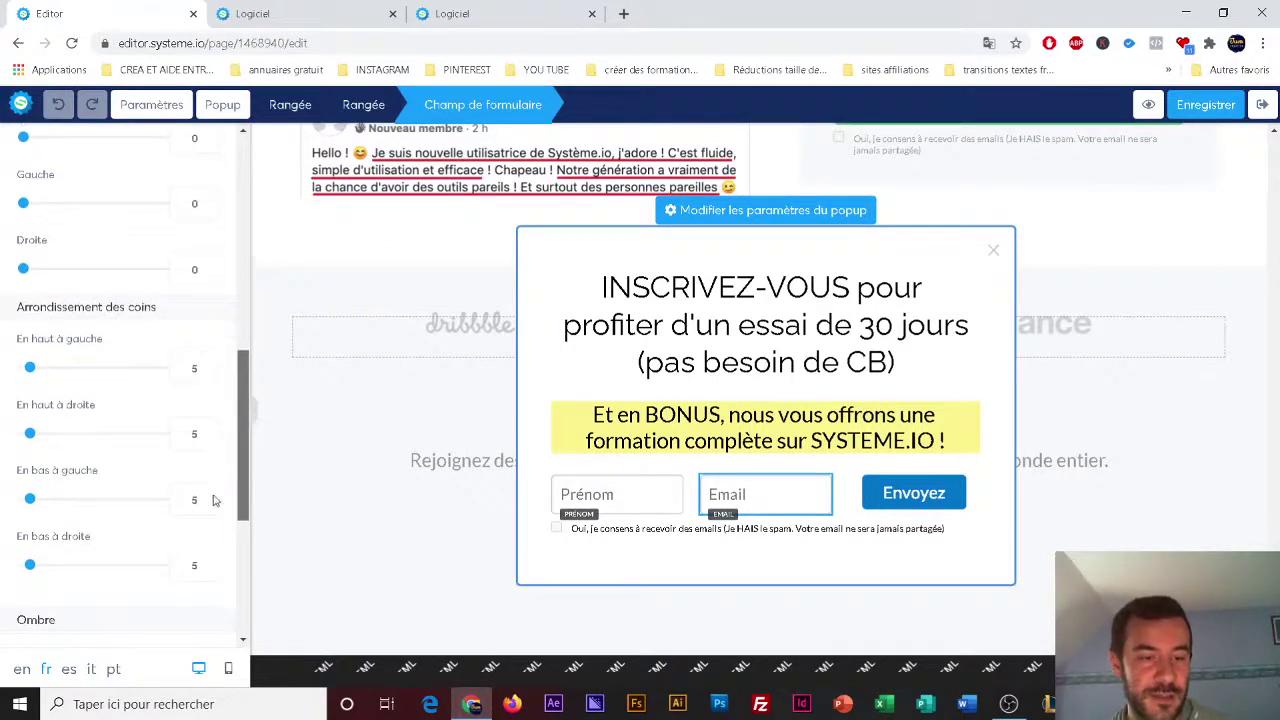
drag(213, 500, 1023, 381)
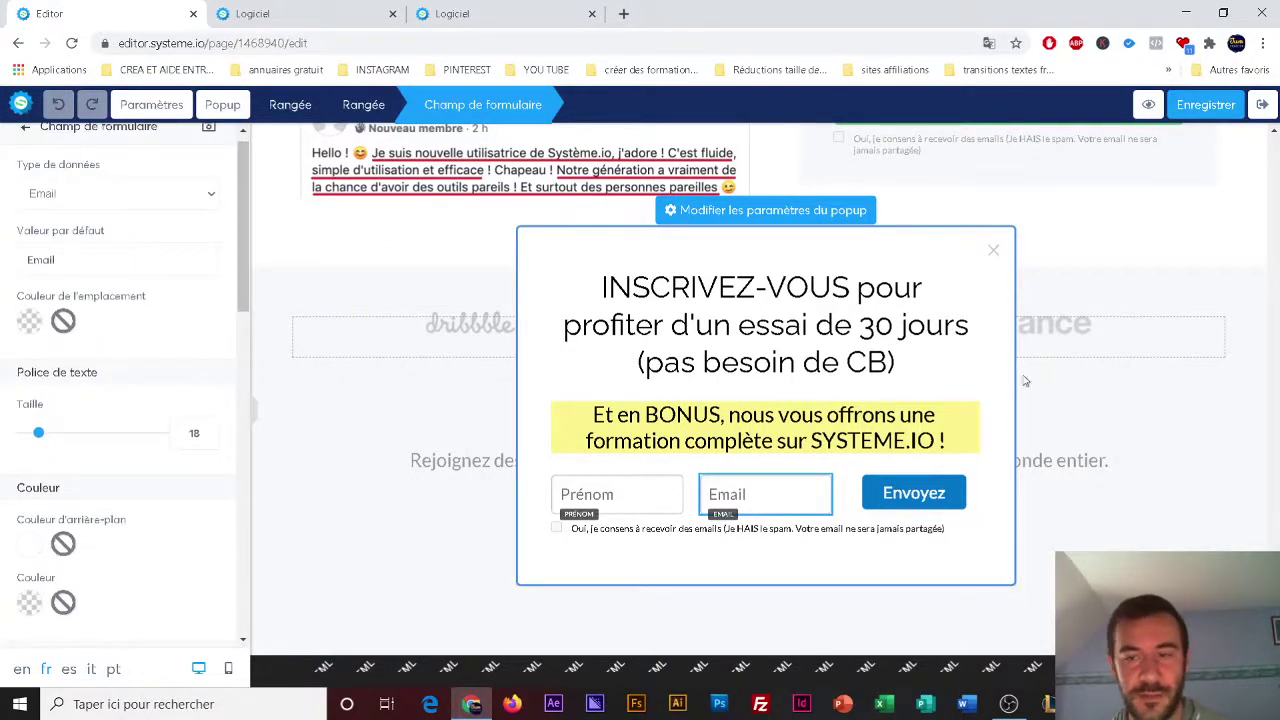
click(994, 254)
click(1046, 497)
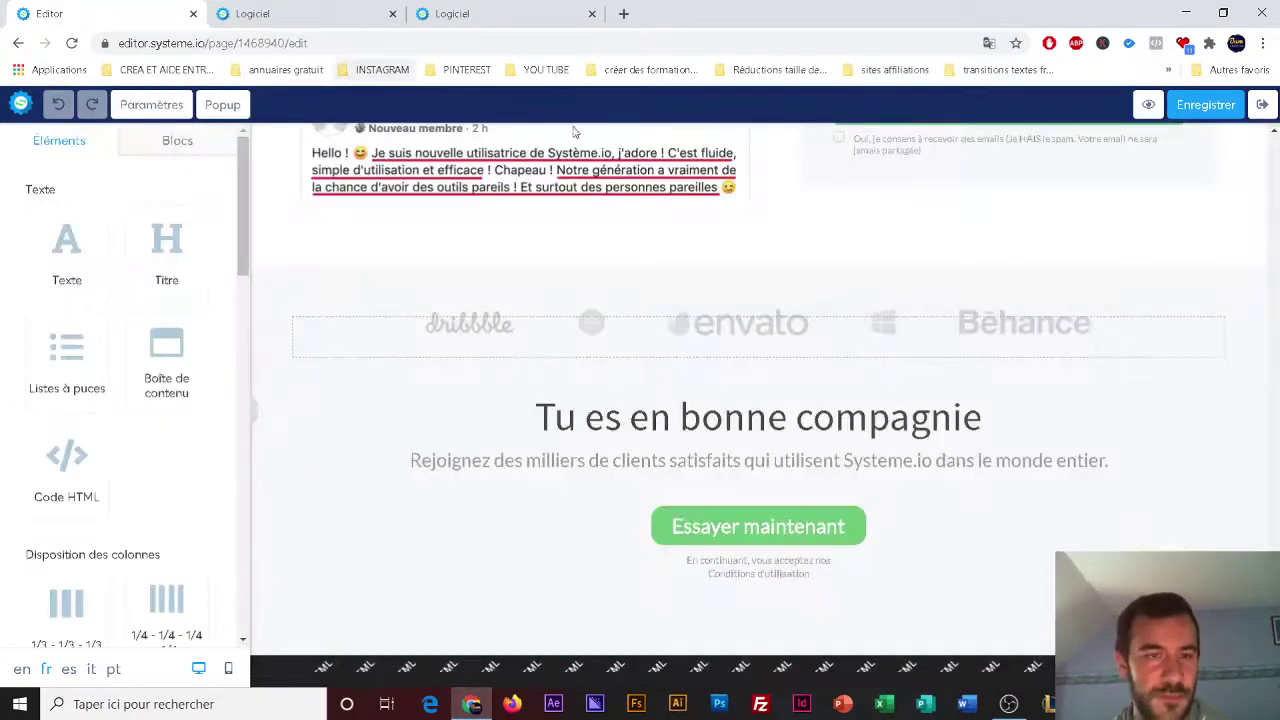
- Return to the funnel, preview the Page de remerciement, and open that page in the page editor
click(1262, 104)
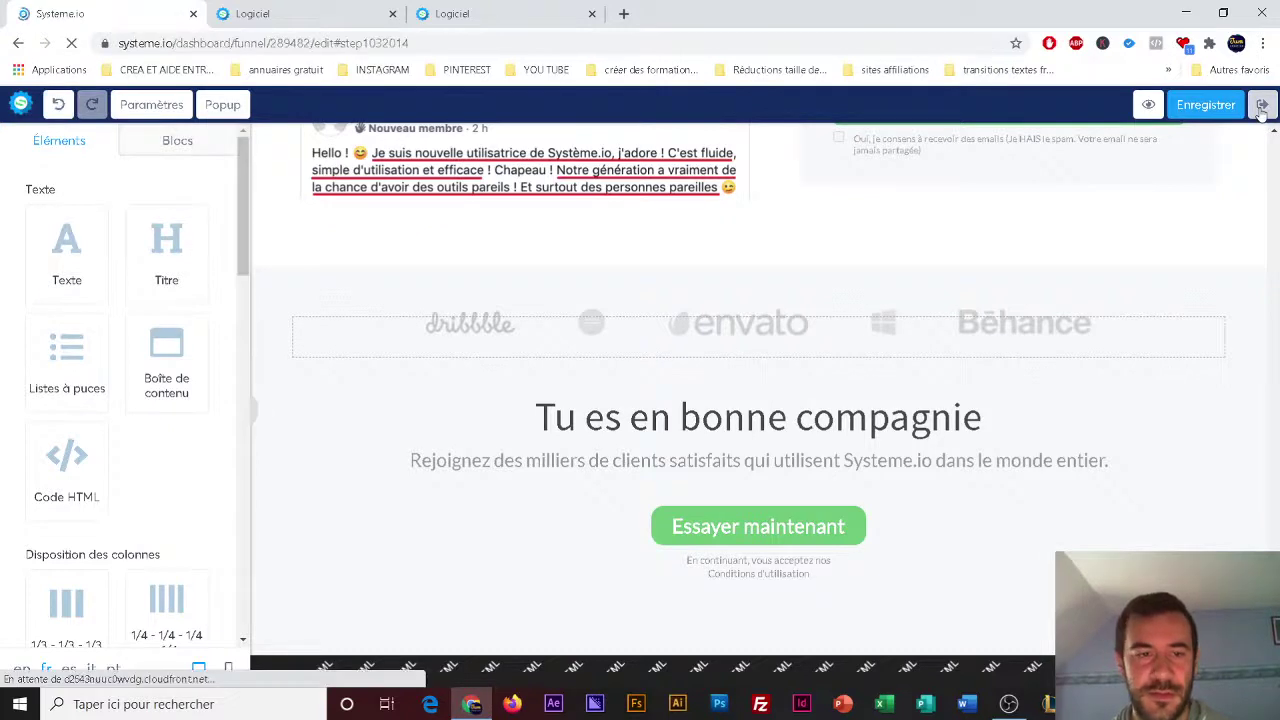
click(155, 350)
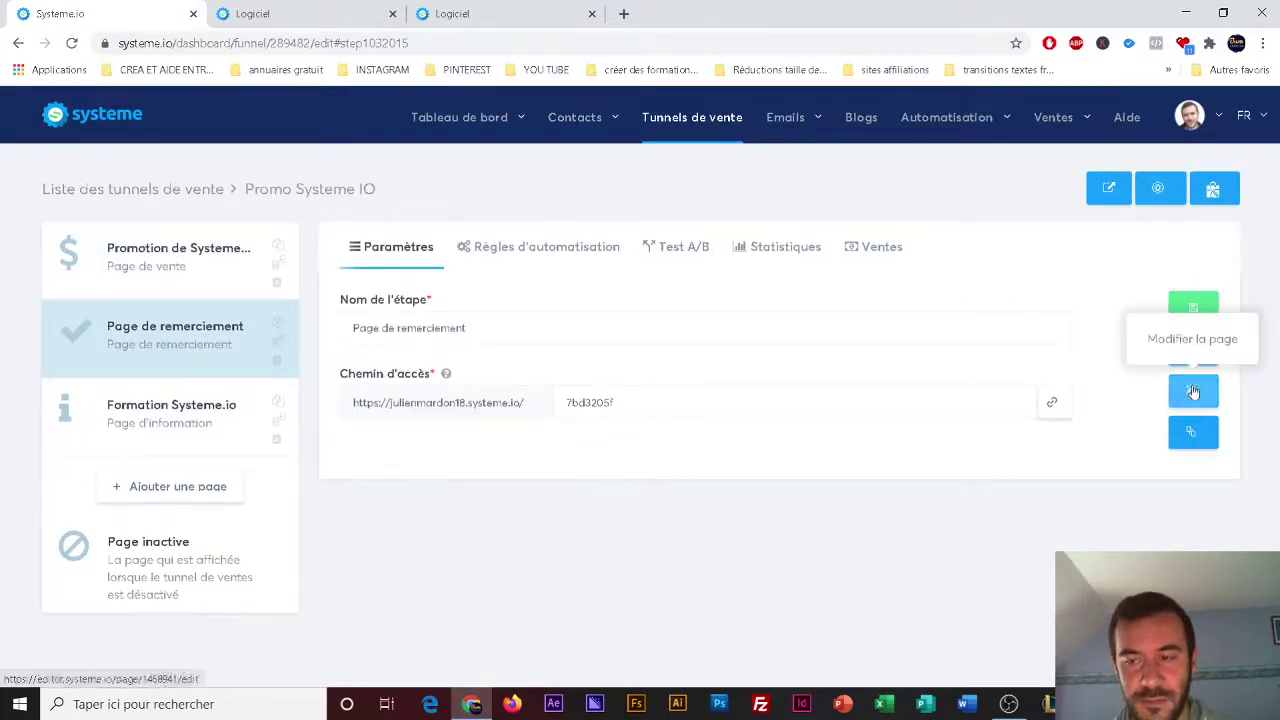
click(1189, 350)
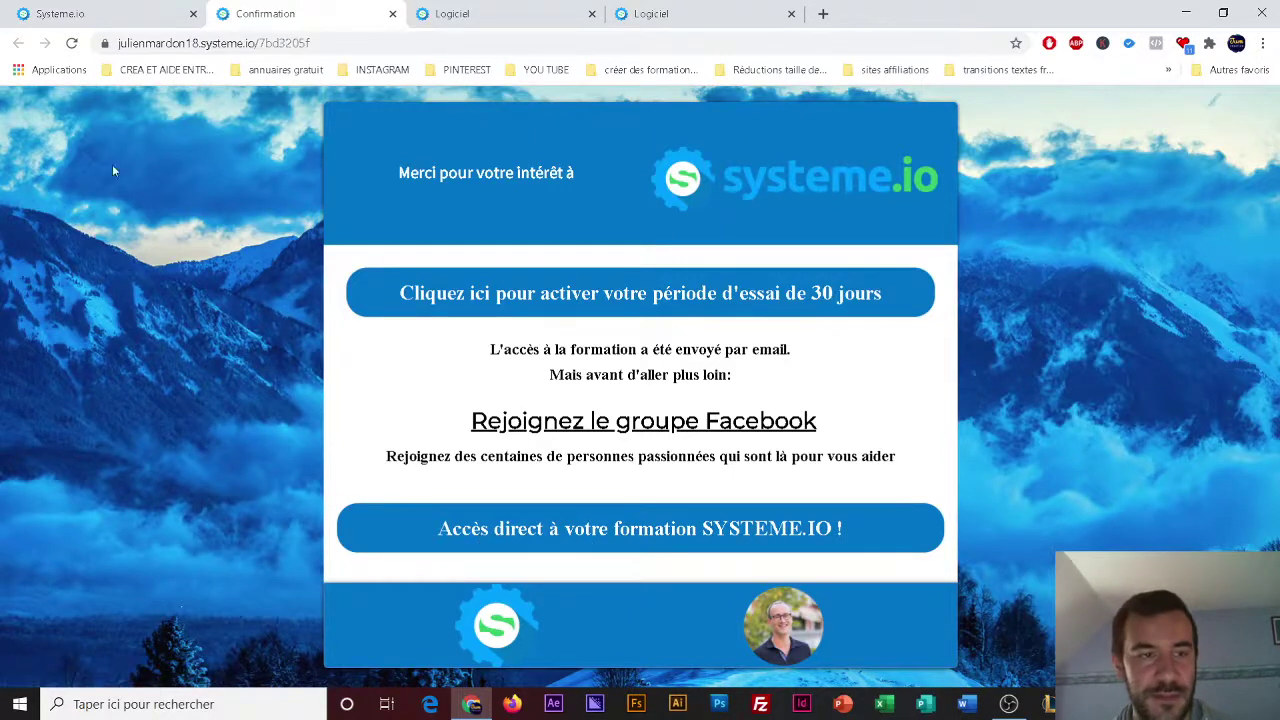
click(133, 13)
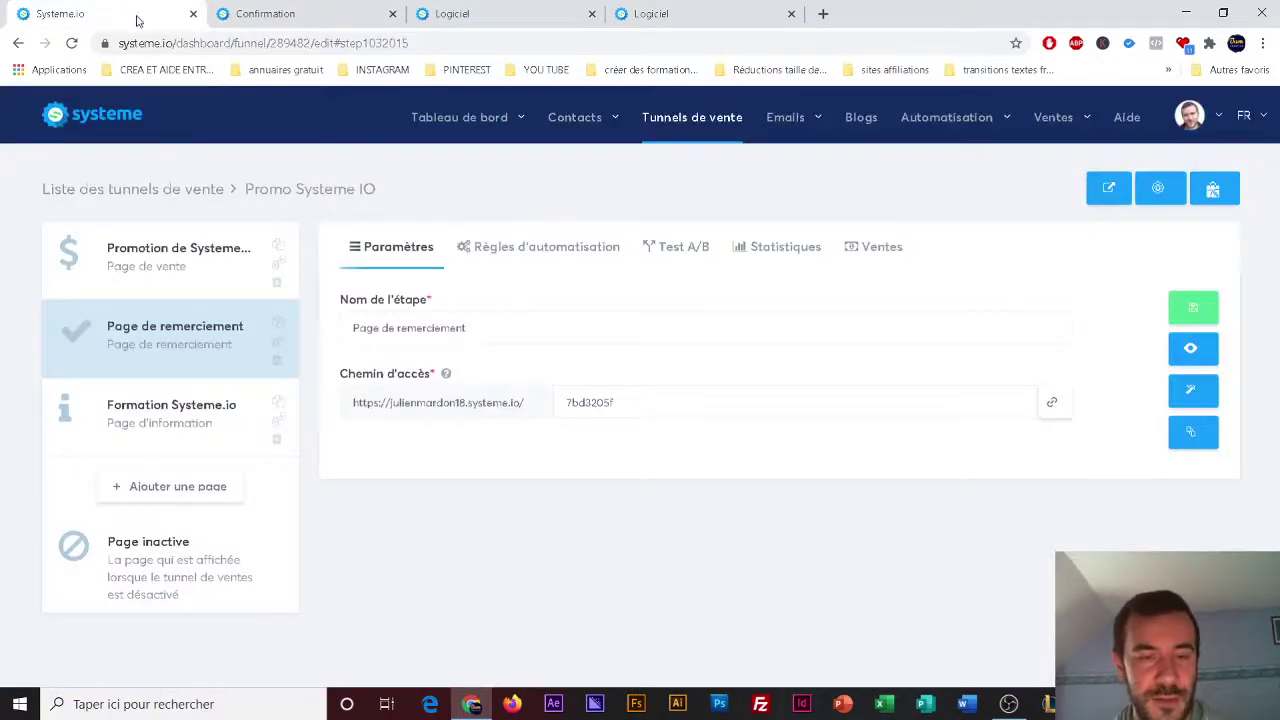
click(1196, 392)
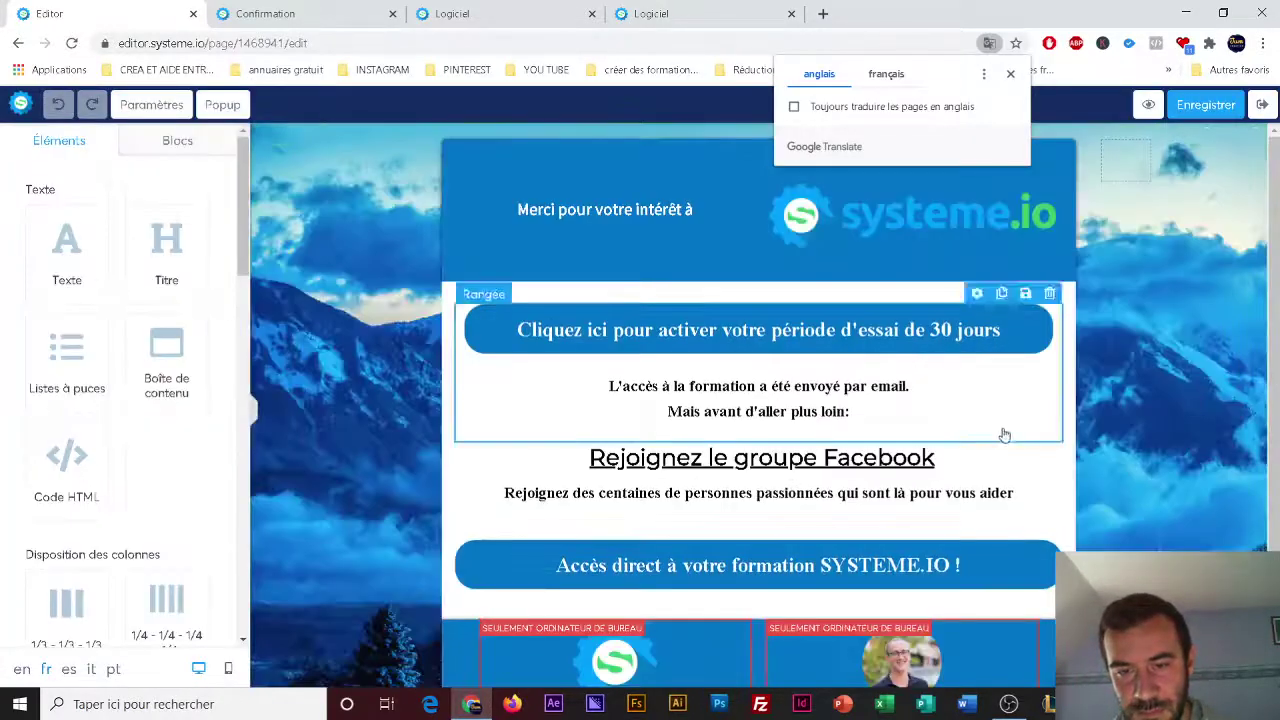
- Inspect the actions of the 30-day trial button and the "Accès direct à votre formation SYSTEME.IO !" button, including the trial button's redirect URL
click(903, 325)
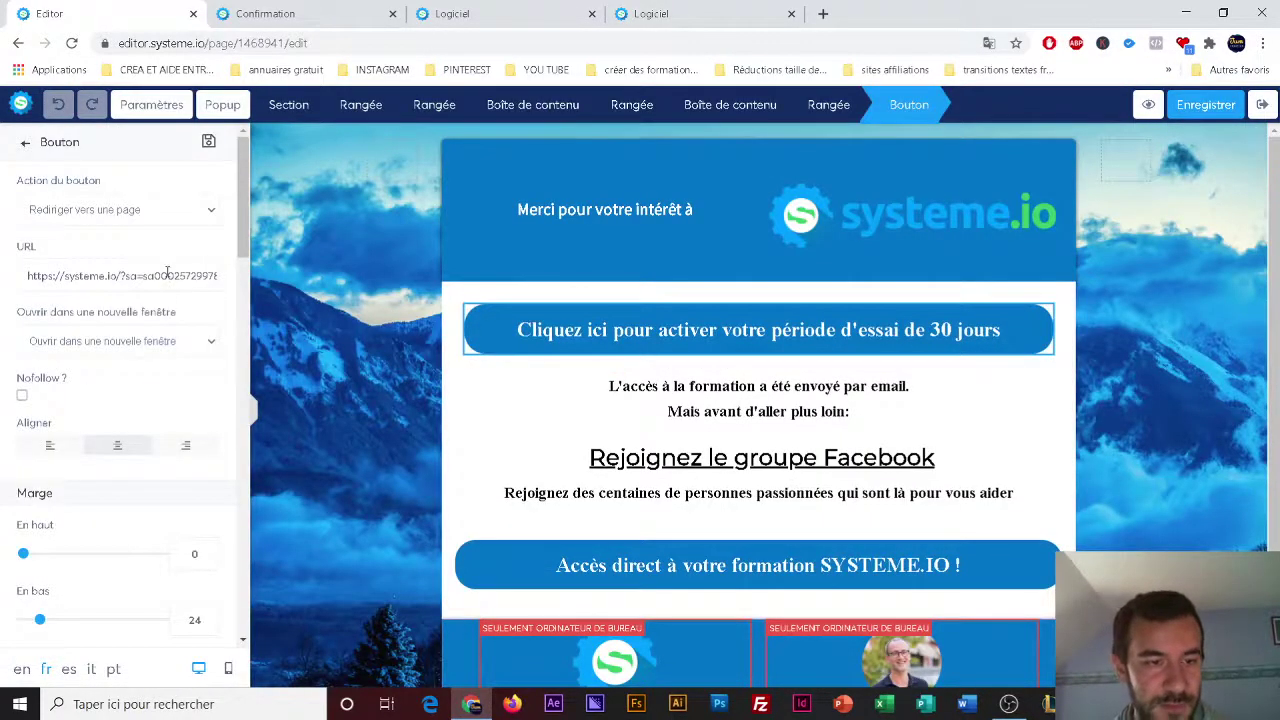
click(735, 581)
click(735, 581)
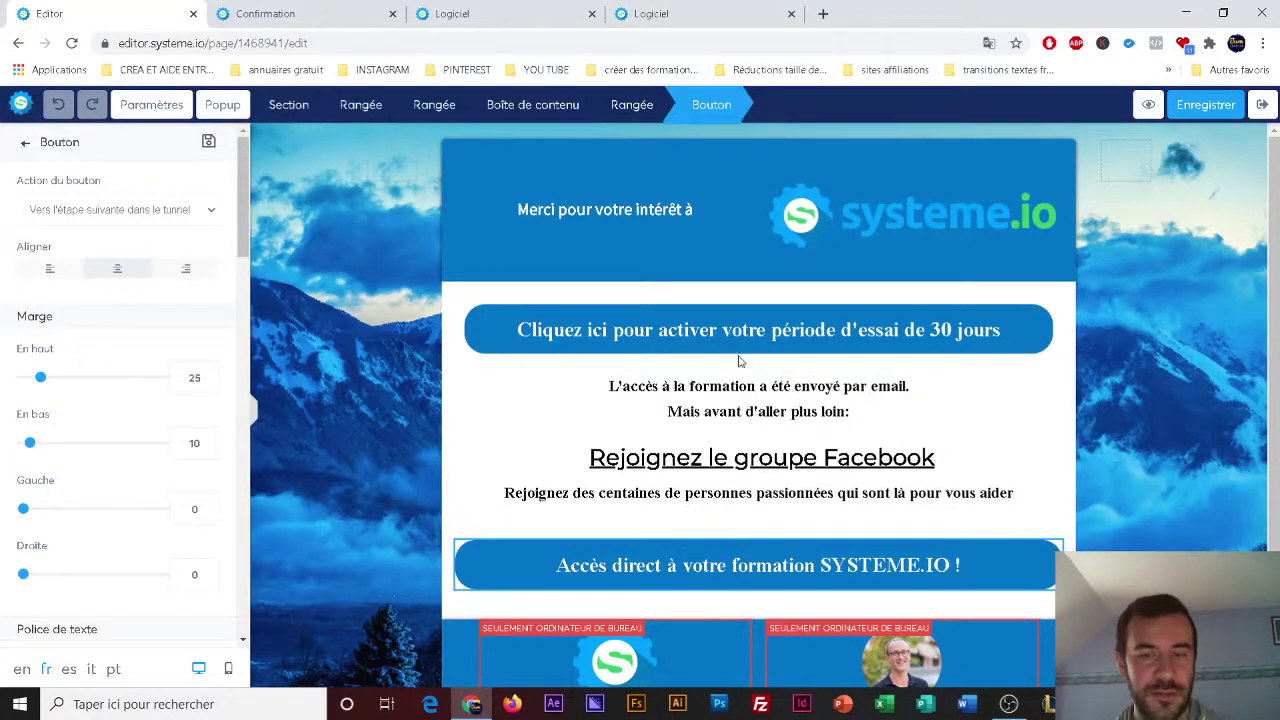
click(720, 330)
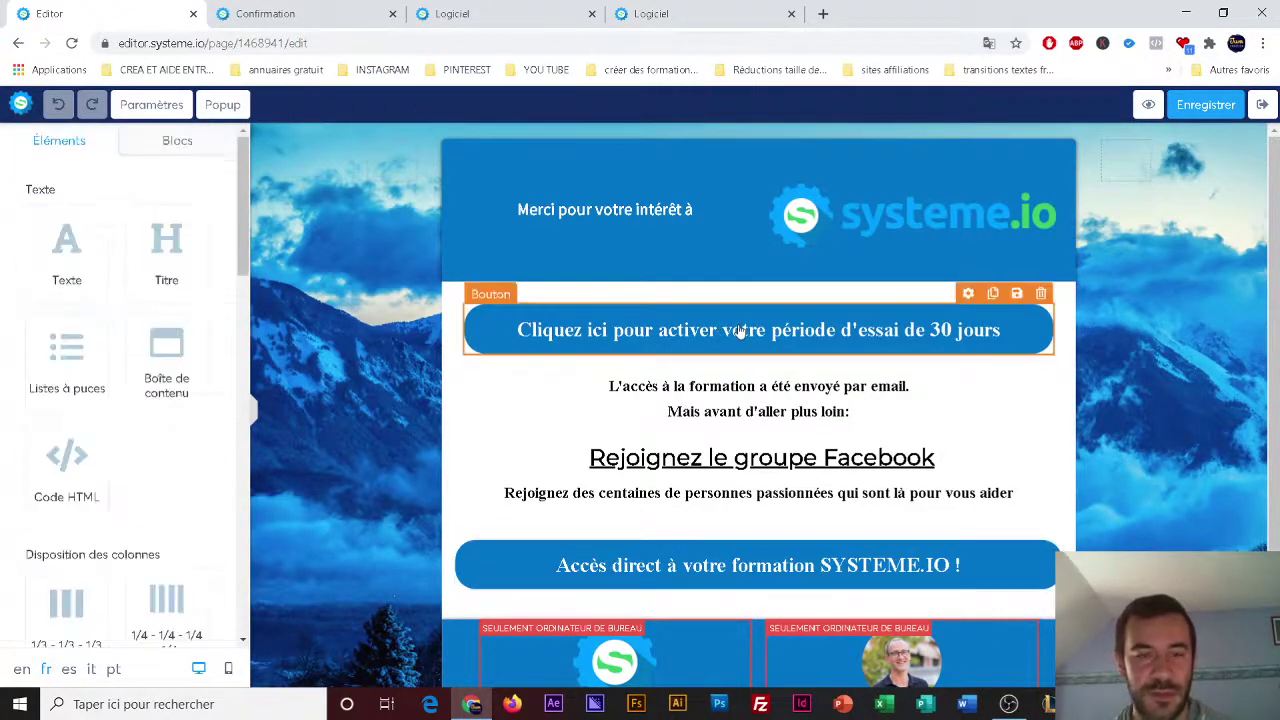
click(740, 330)
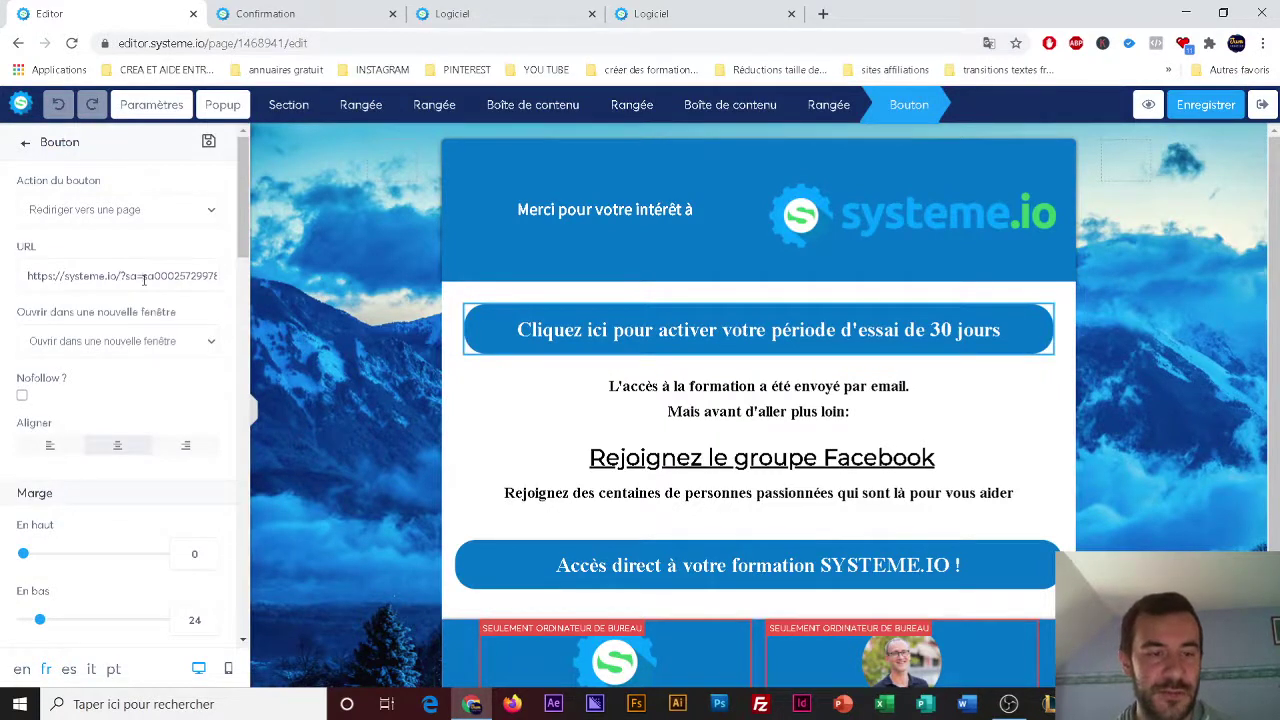
click(575, 325)
click(615, 338)
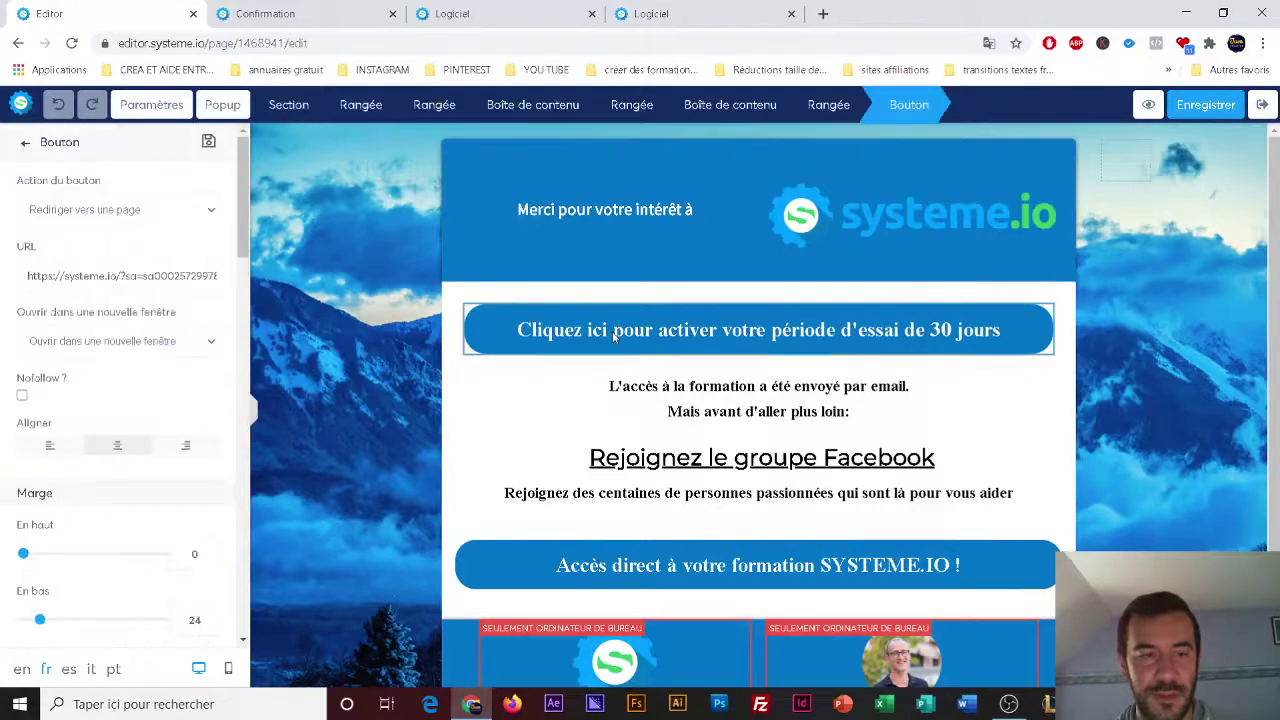
click(607, 333)
click(607, 333)
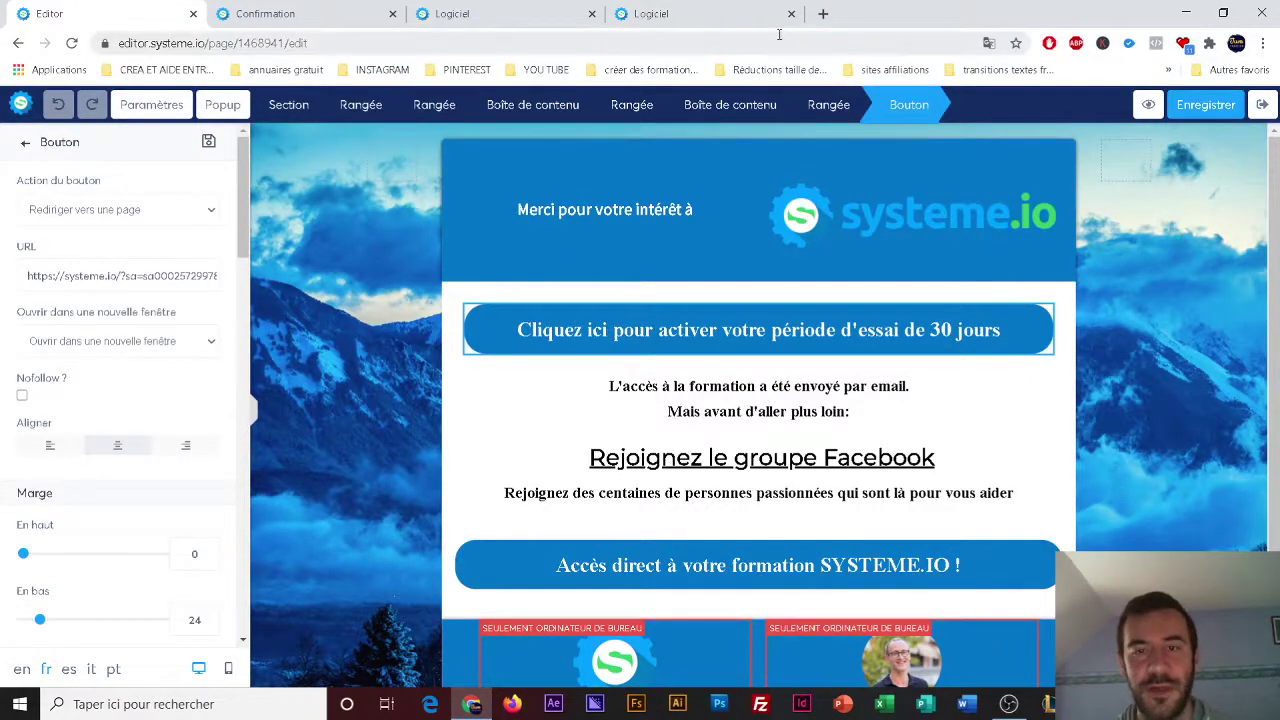
- Close the thank-you page preview and open the Tableau de bord affilié on systeme.io in the last Logiciel preview's tab
click(306, 13)
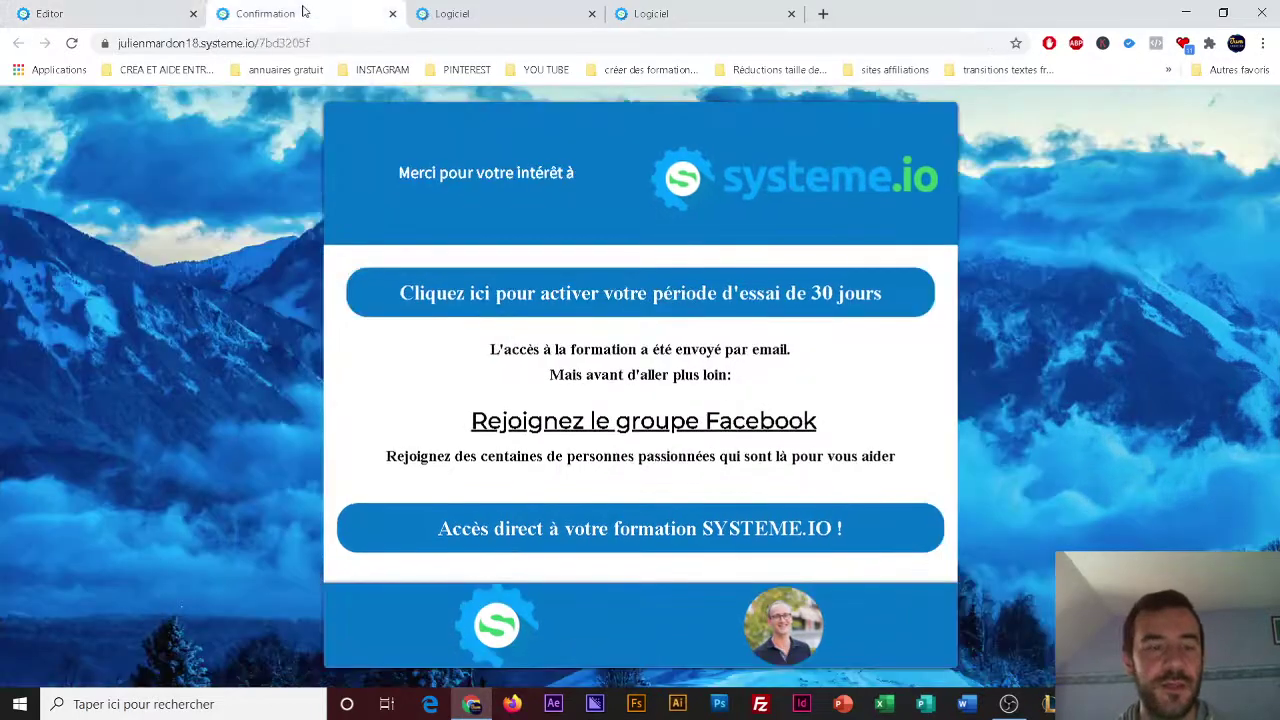
click(393, 14)
click(495, 13)
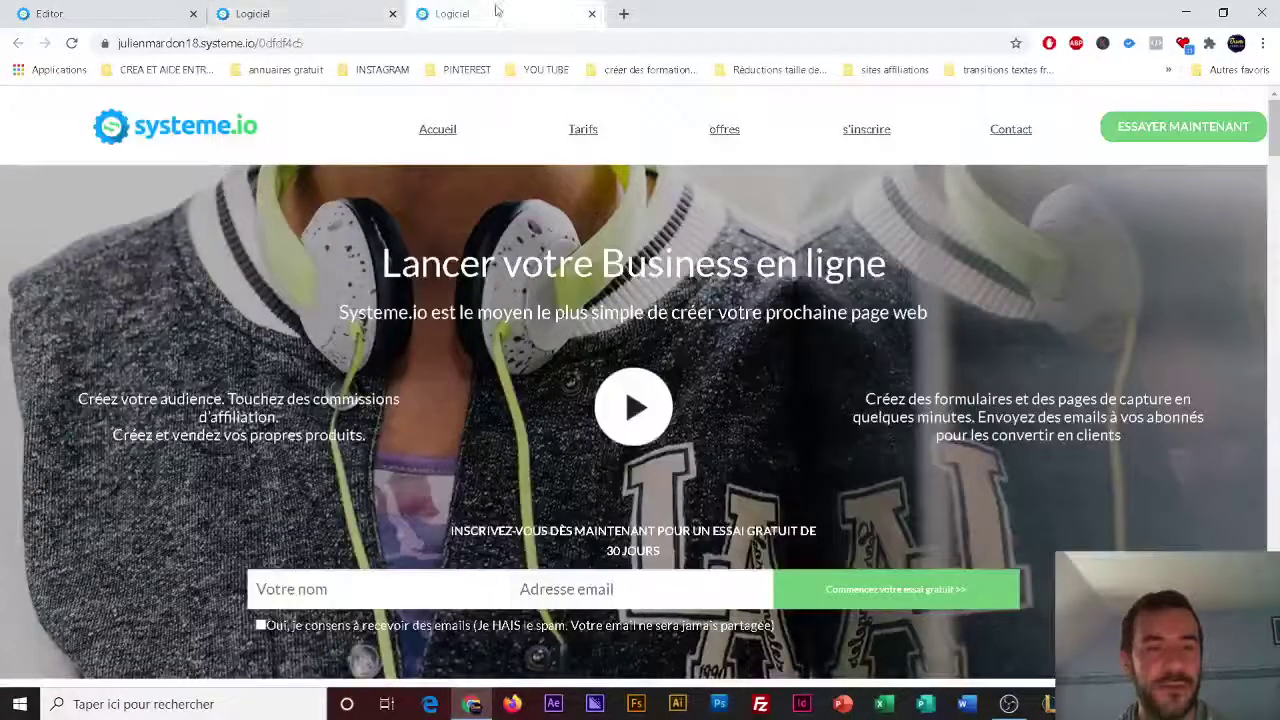
click(378, 42)
text(systeme.io)
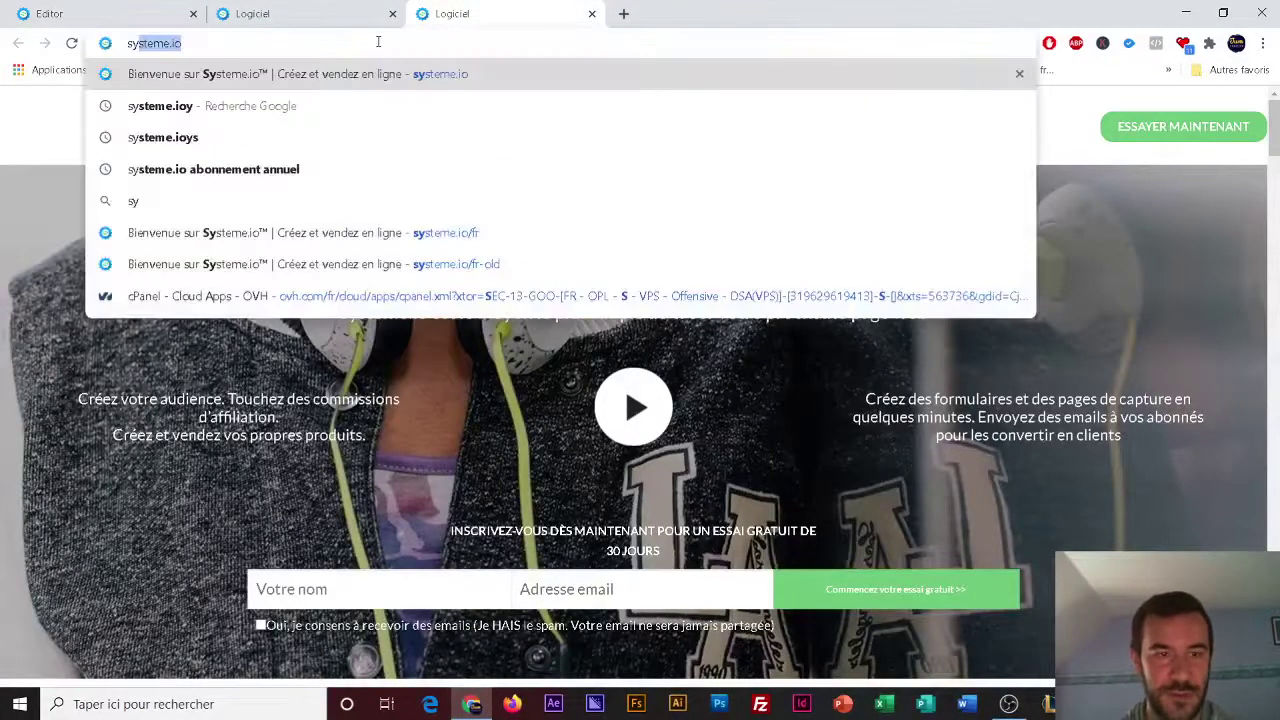
key(Return)
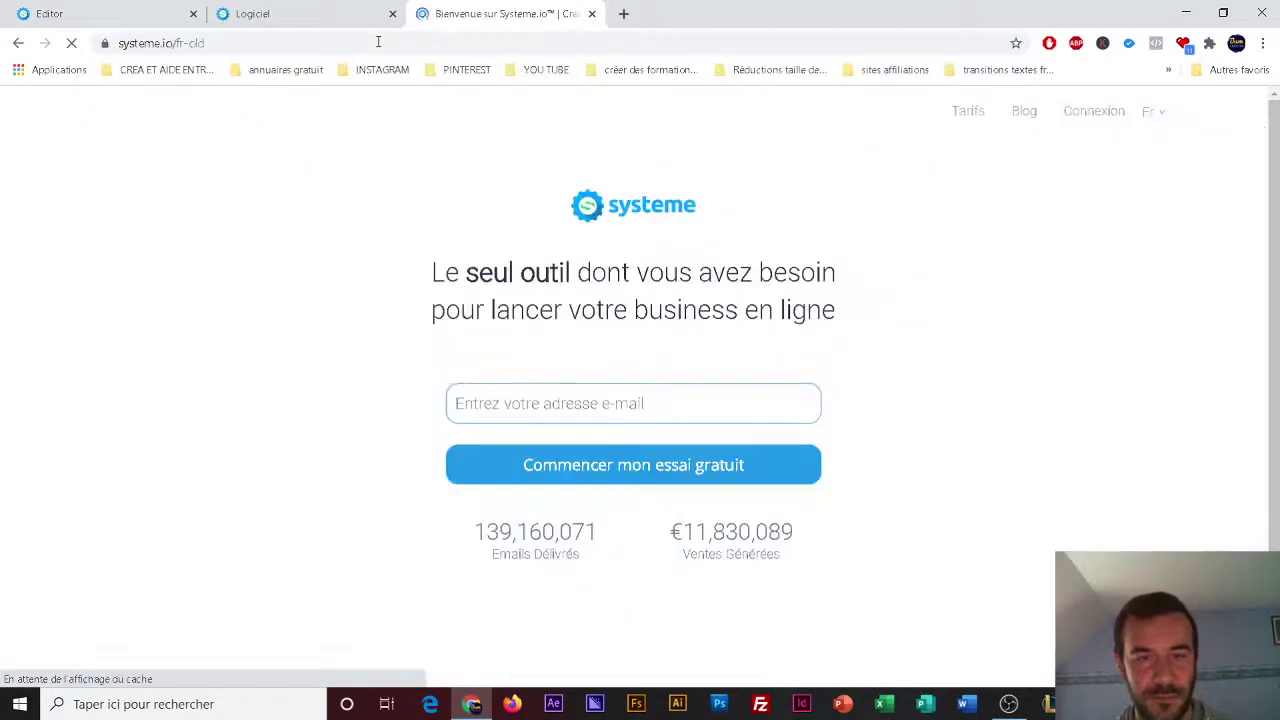
click(1100, 112)
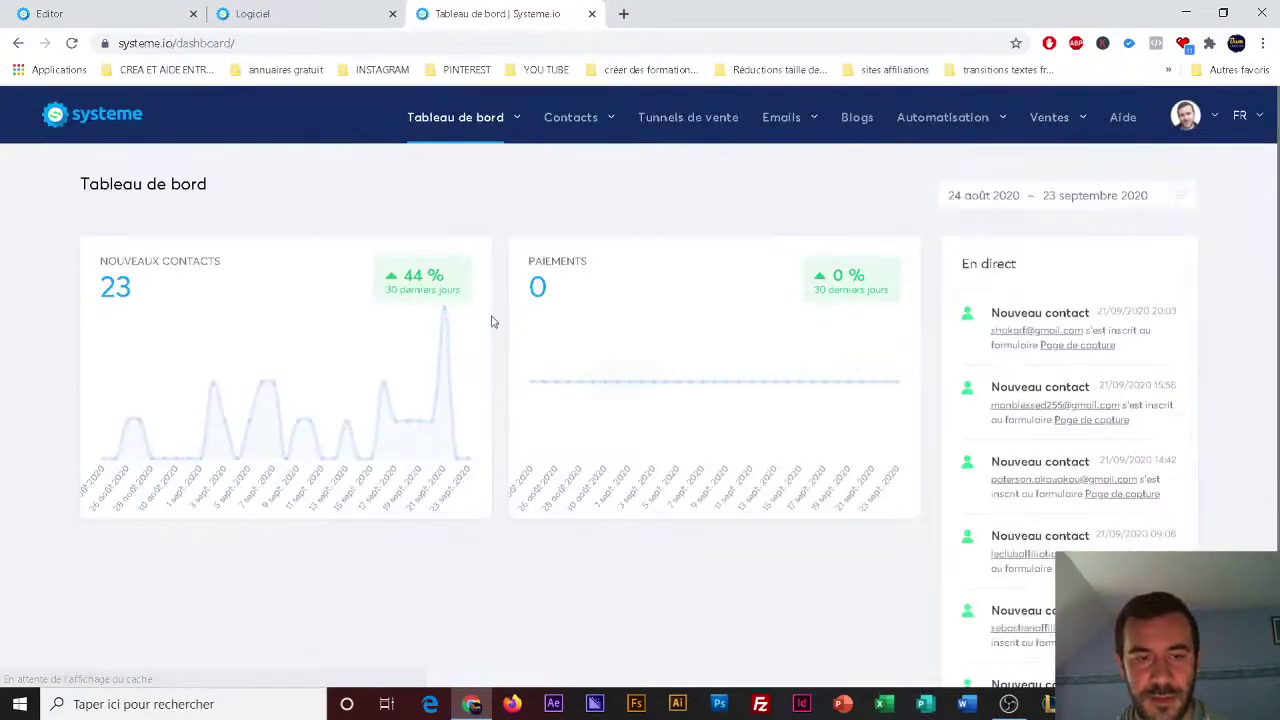
mouse_move(443, 125)
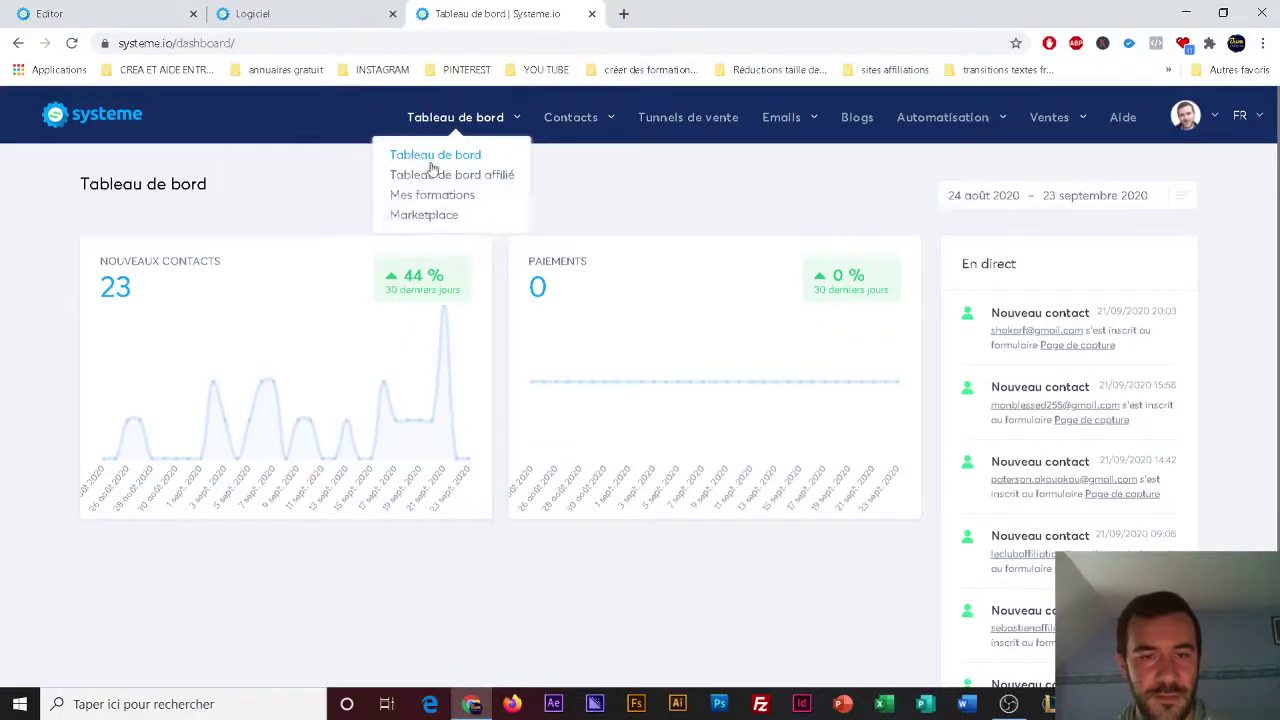
click(427, 176)
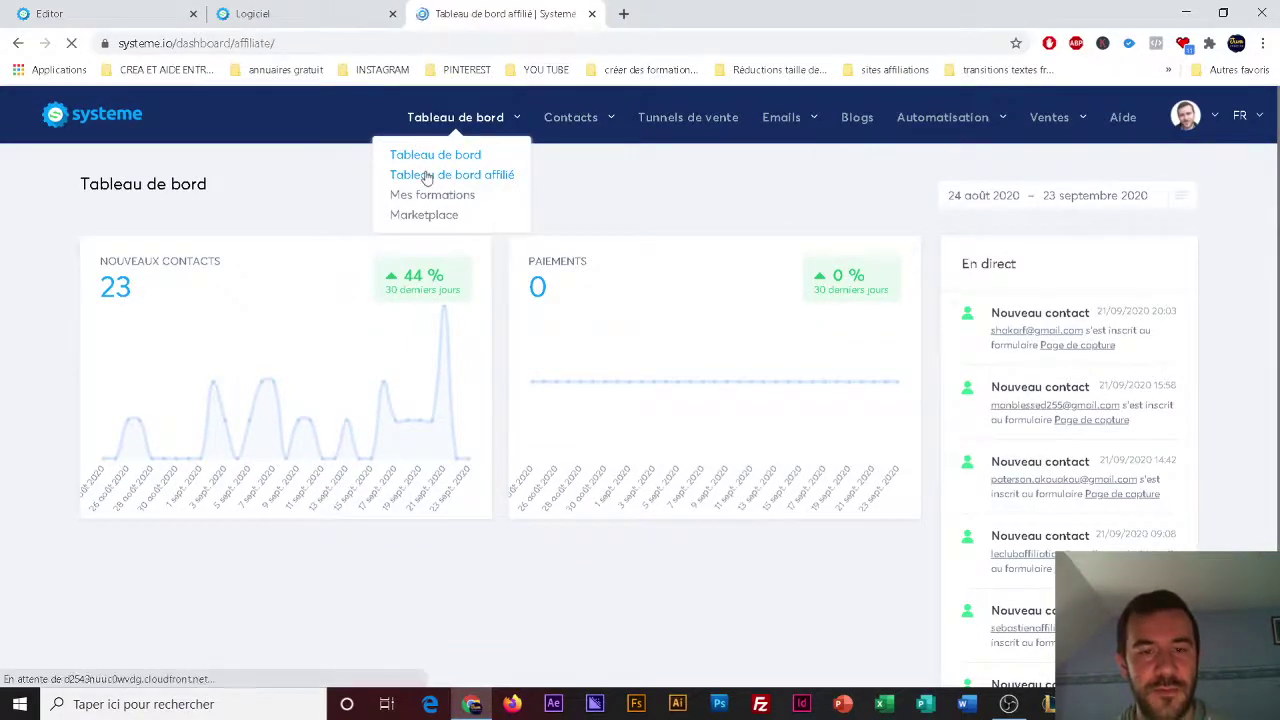
- Copy the affiliate parameter, from "?sa=" to the end, out of the personal link for promoting systeme.io
scroll(640, 386, down, 4)
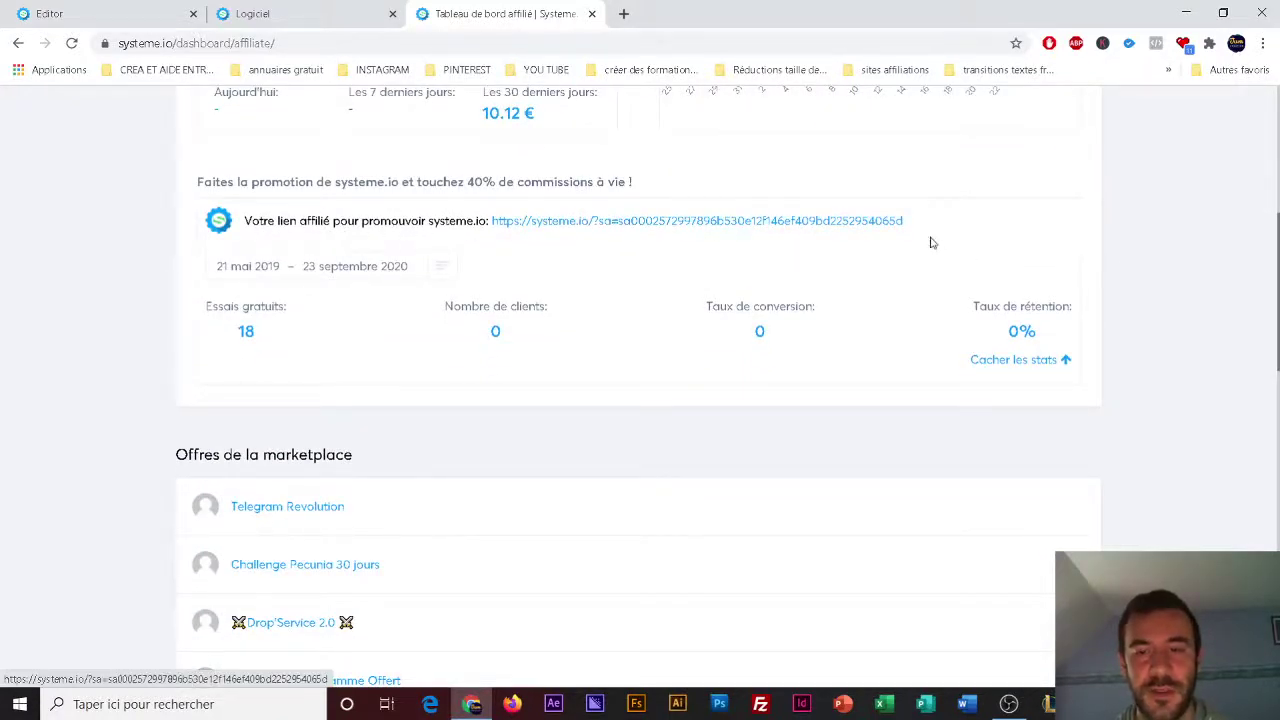
drag(926, 234, 590, 224)
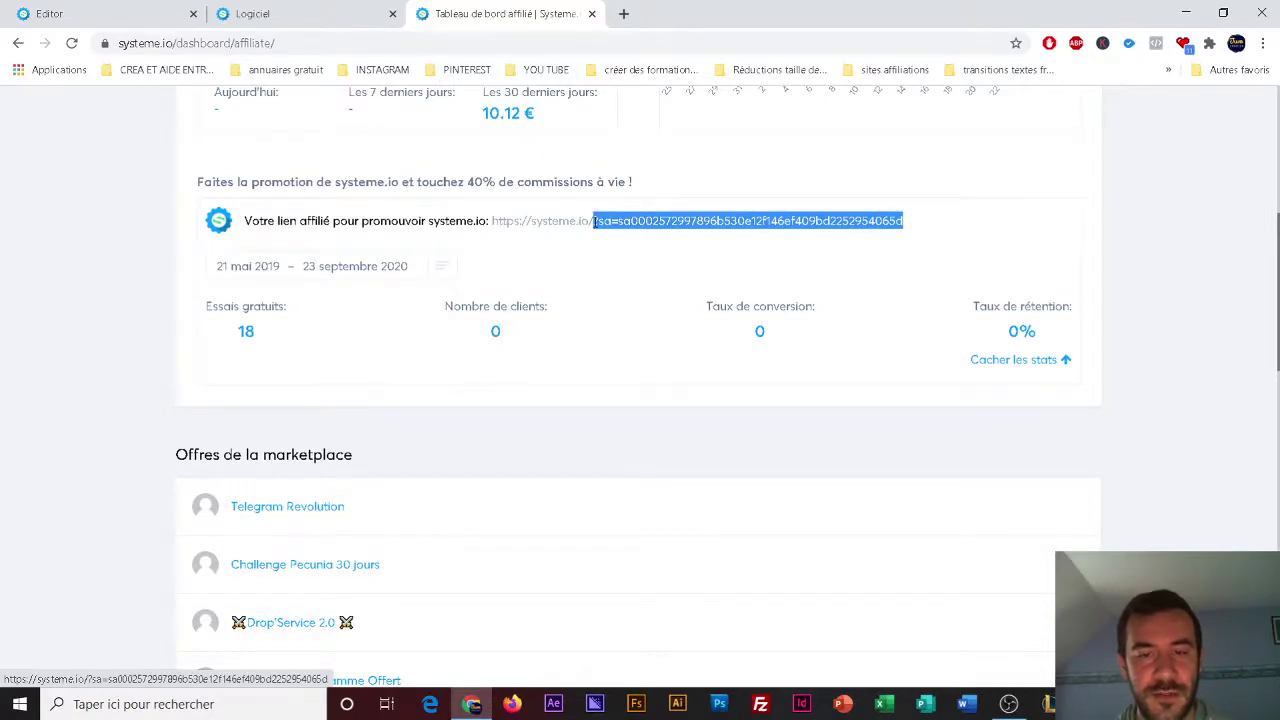
right_click(636, 220)
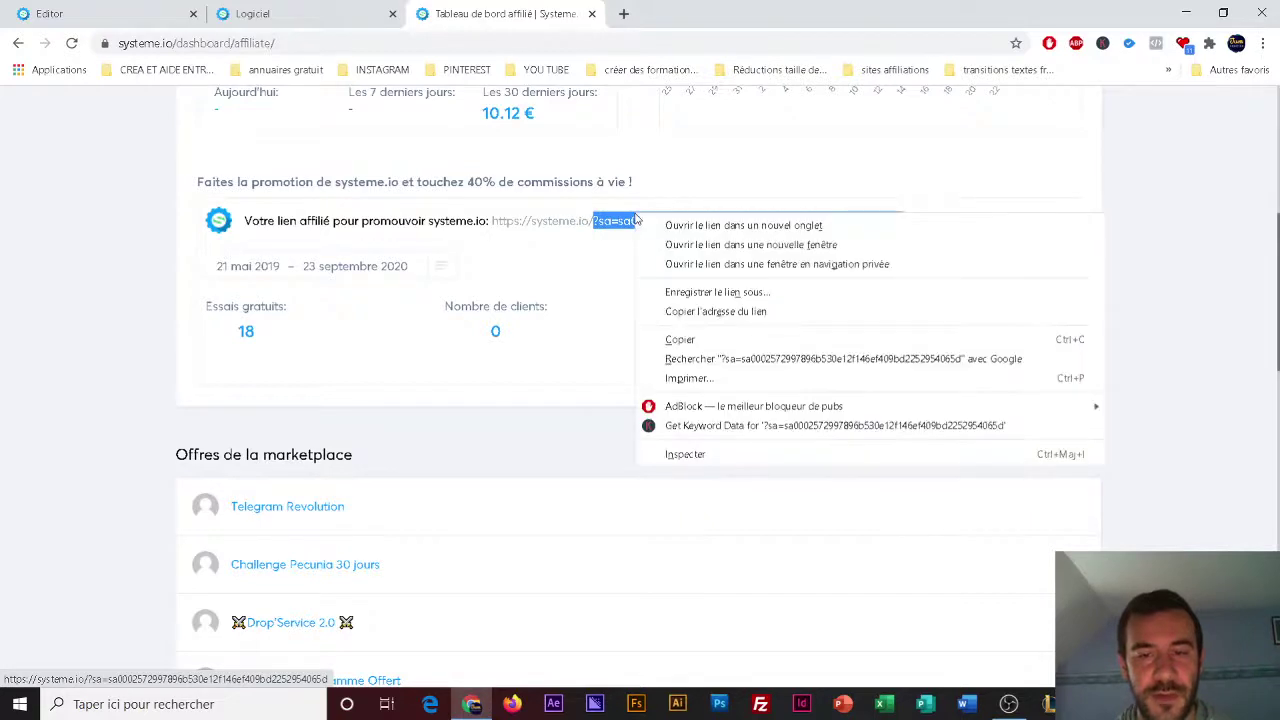
click(673, 340)
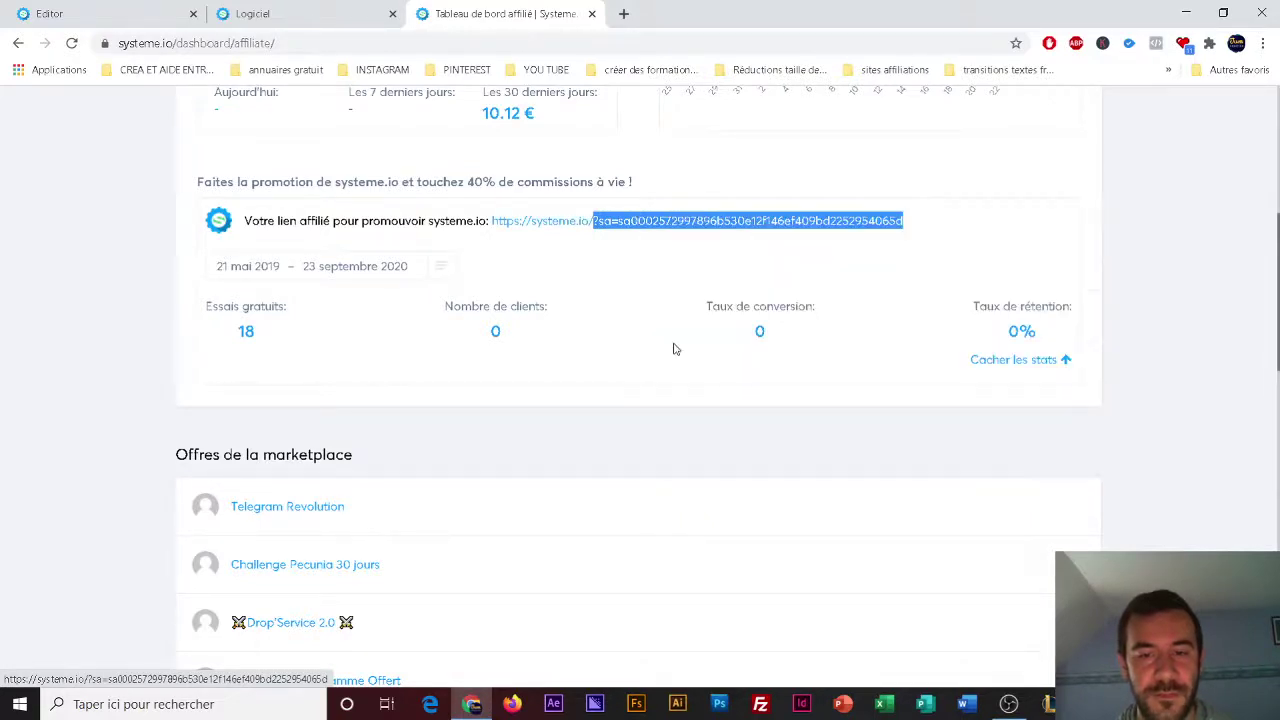
click(114, 13)
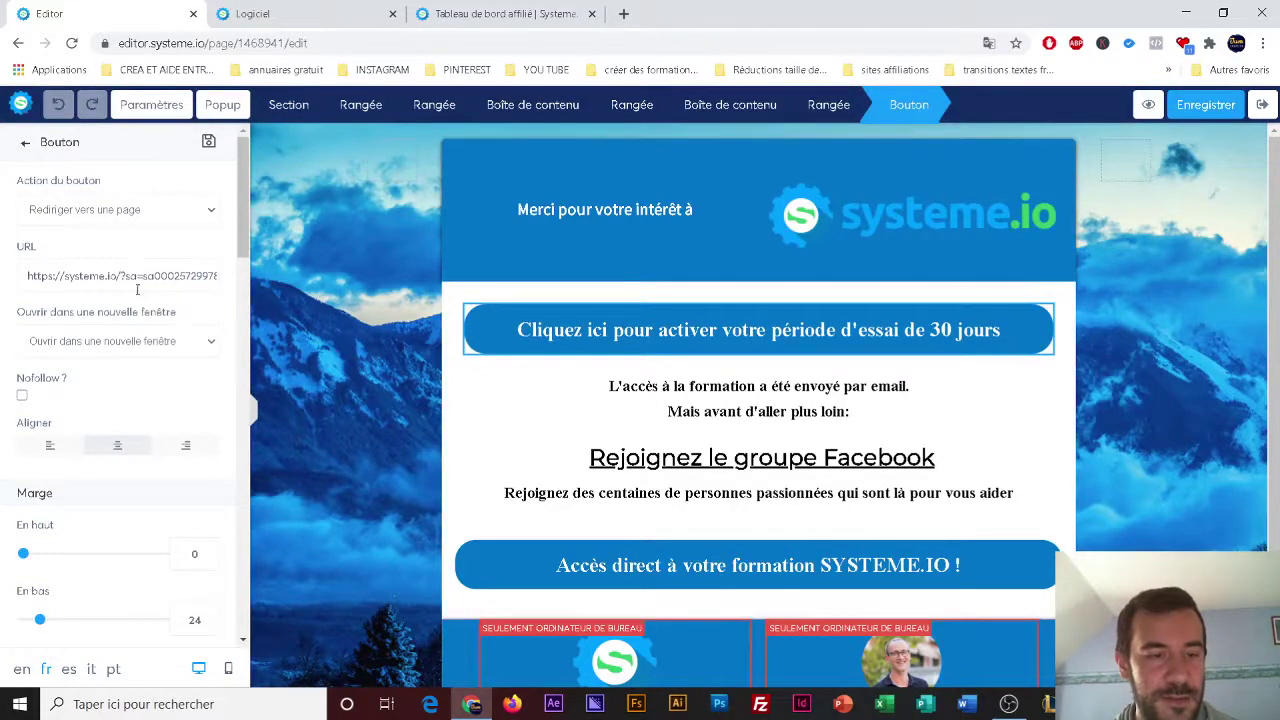
drag(122, 276, 248, 285)
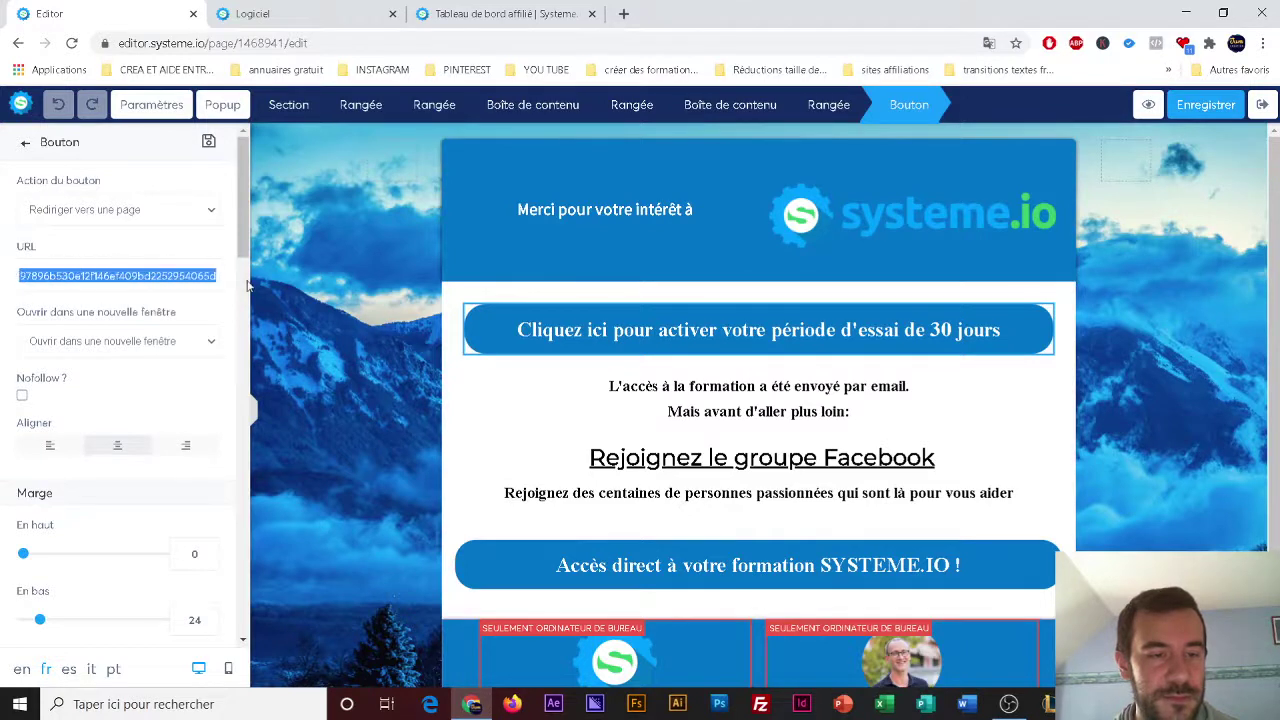
key(BackSpace)
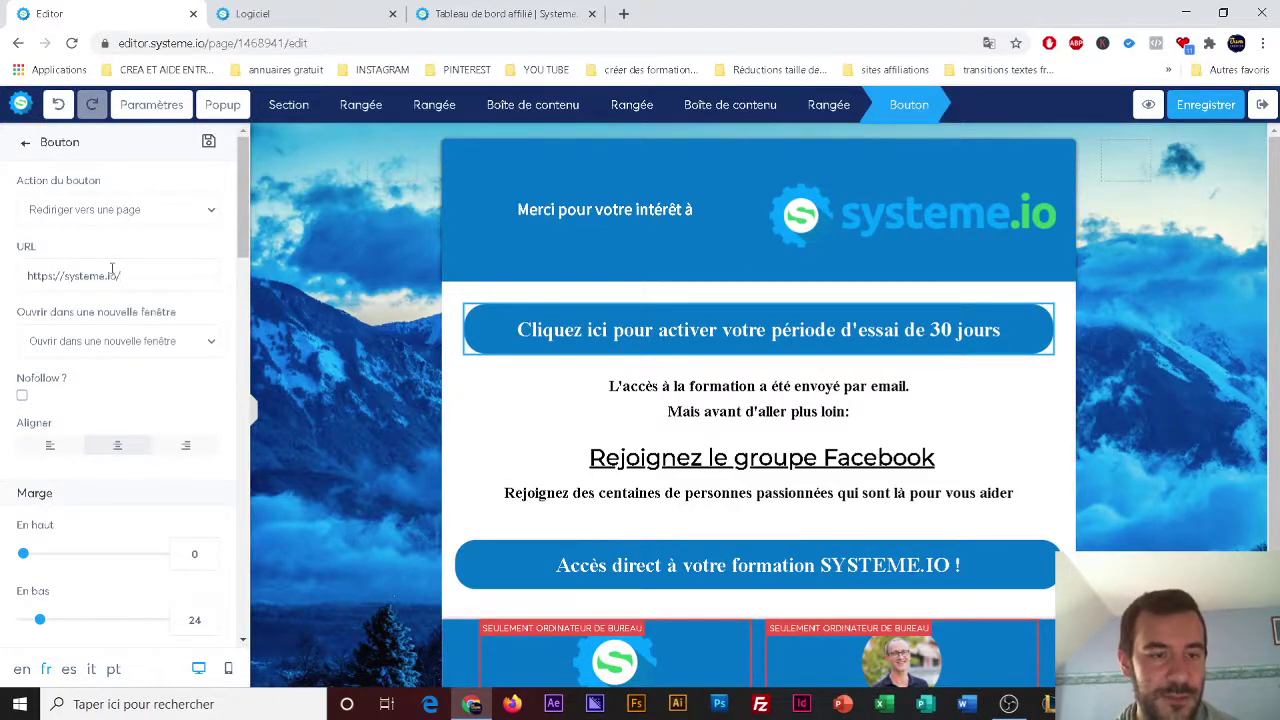
key(ctrl+v)
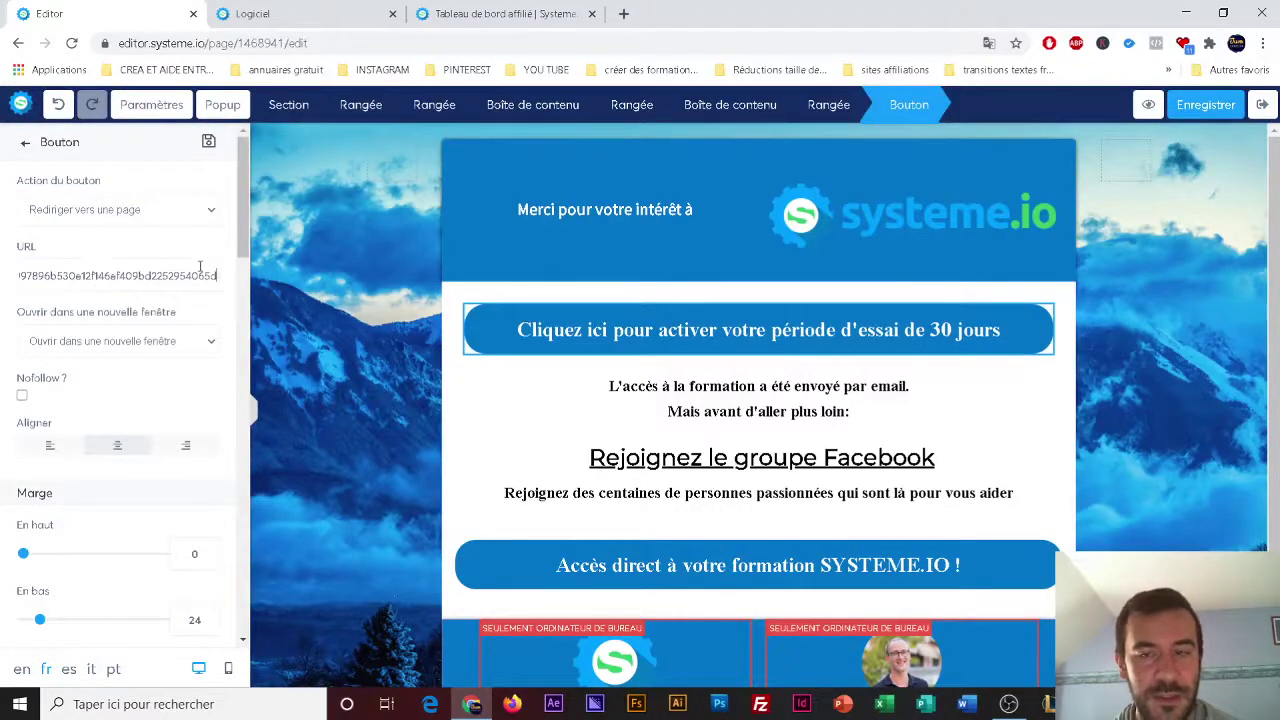
click(1203, 108)
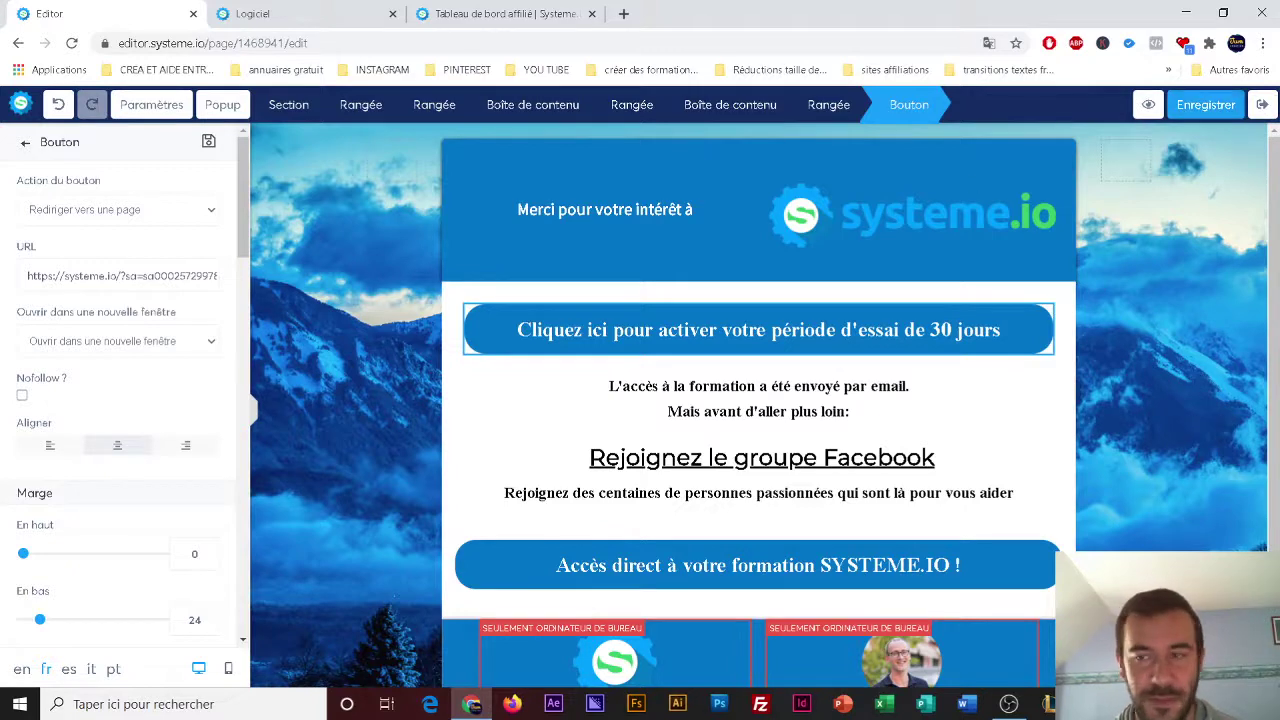
click(1264, 106)
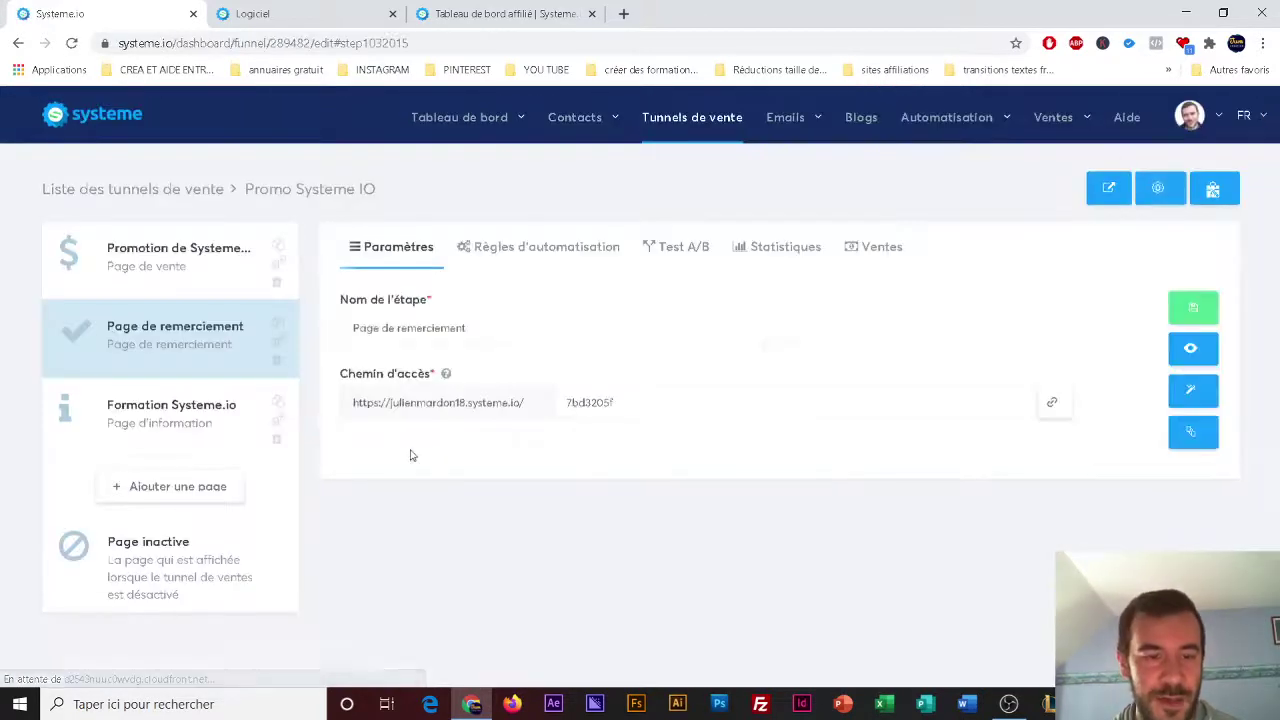
- Open the Formation Systeme.io page in the editor, preview its header and presentation video, and return to the funnel
click(211, 424)
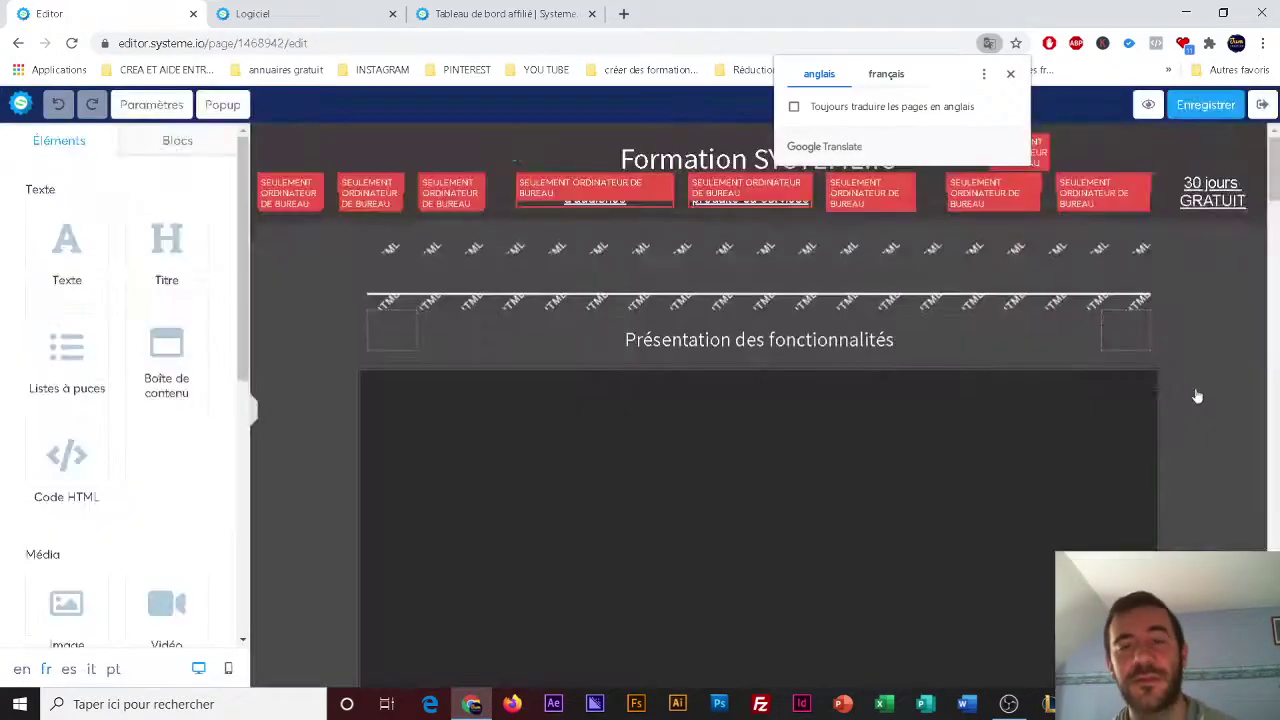
click(1140, 108)
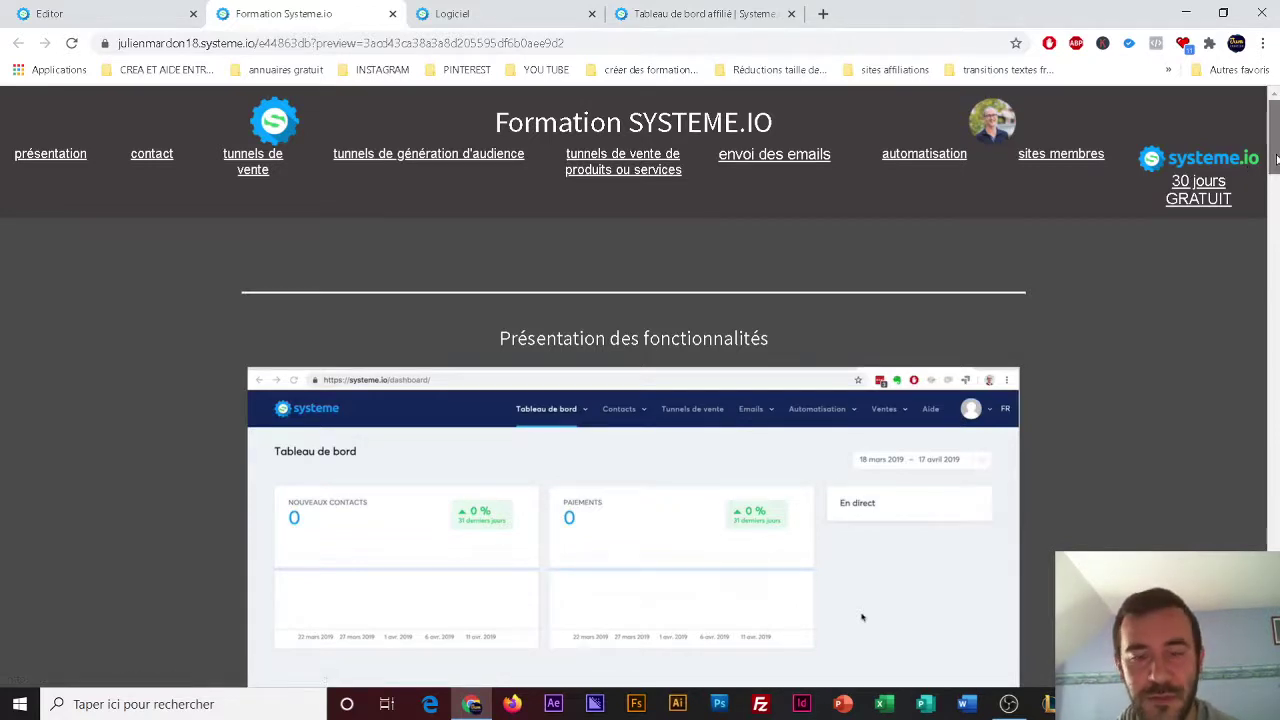
scroll(630, 450, down, 2)
scroll(863, 430, down, 1)
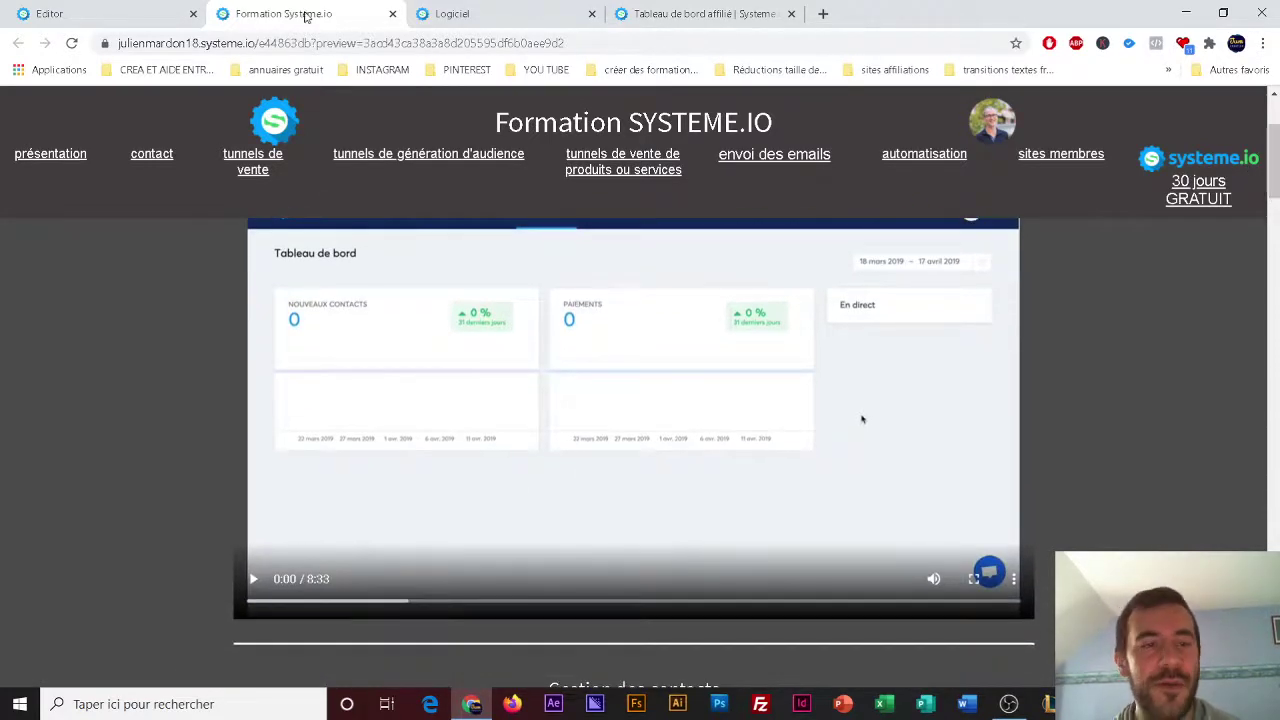
click(143, 12)
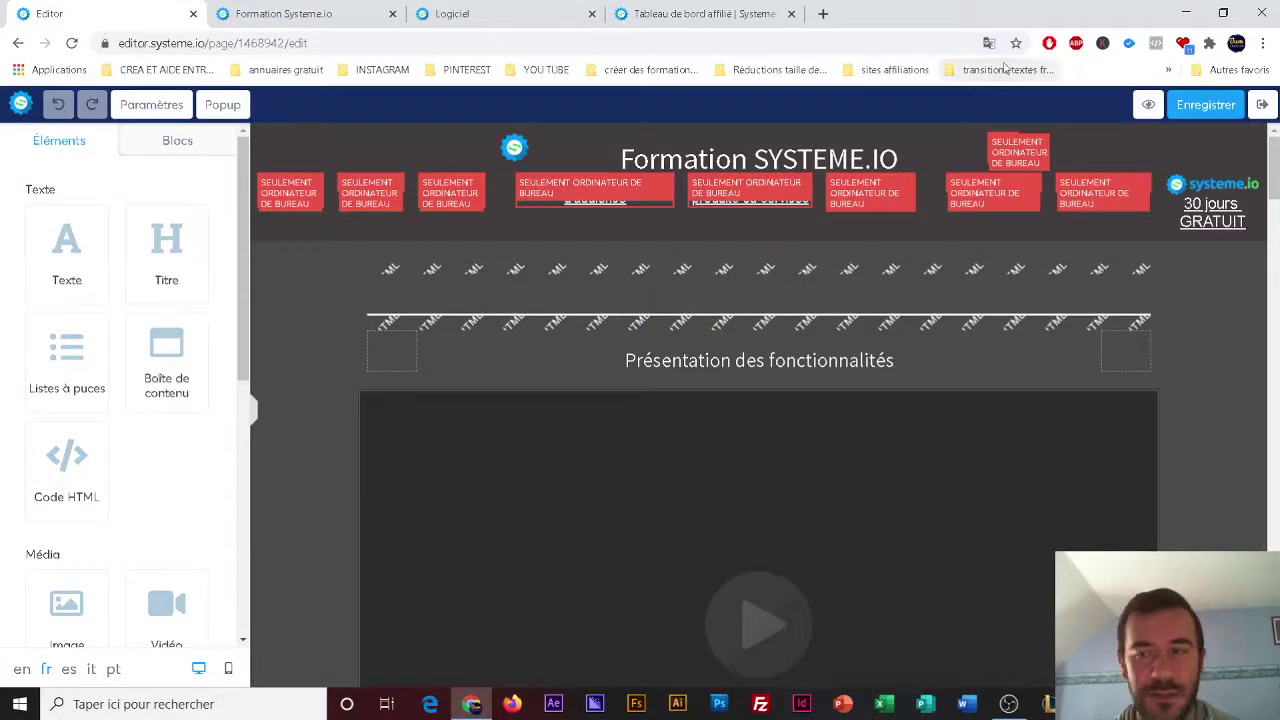
click(1262, 106)
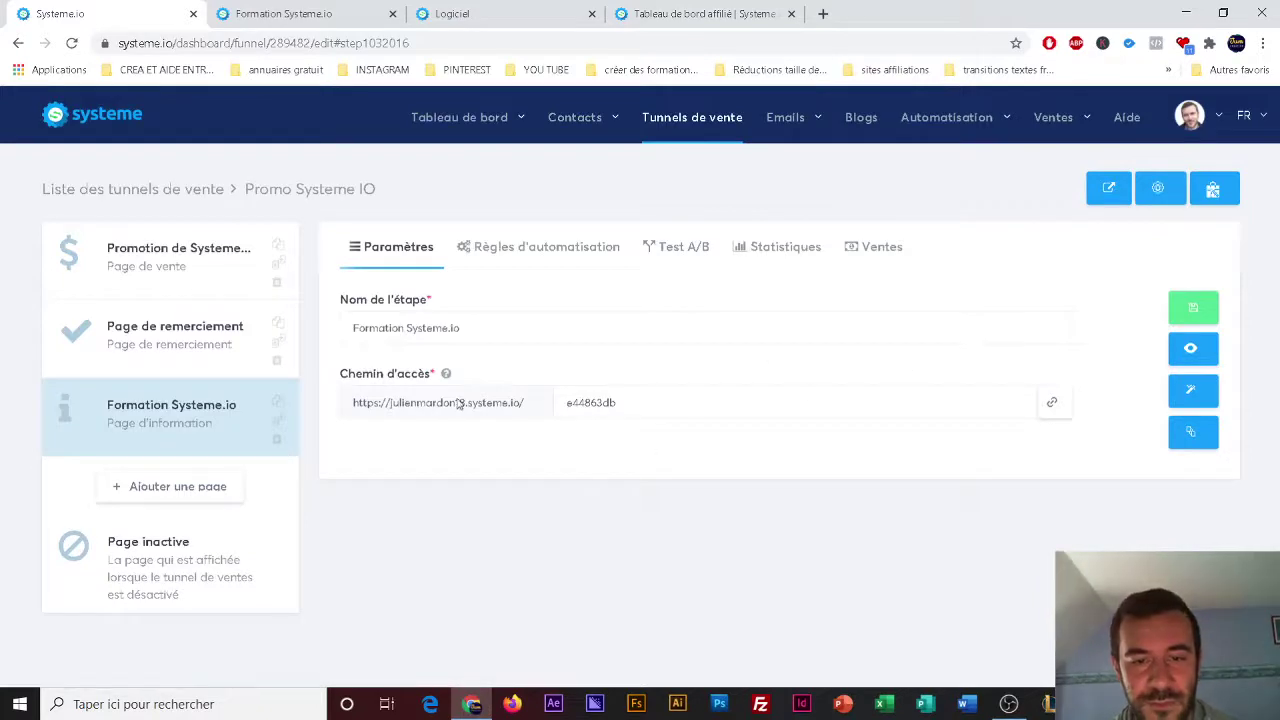
- Copy the Formation Systeme.io page's link and open bitly.com in a new tab
click(1055, 404)
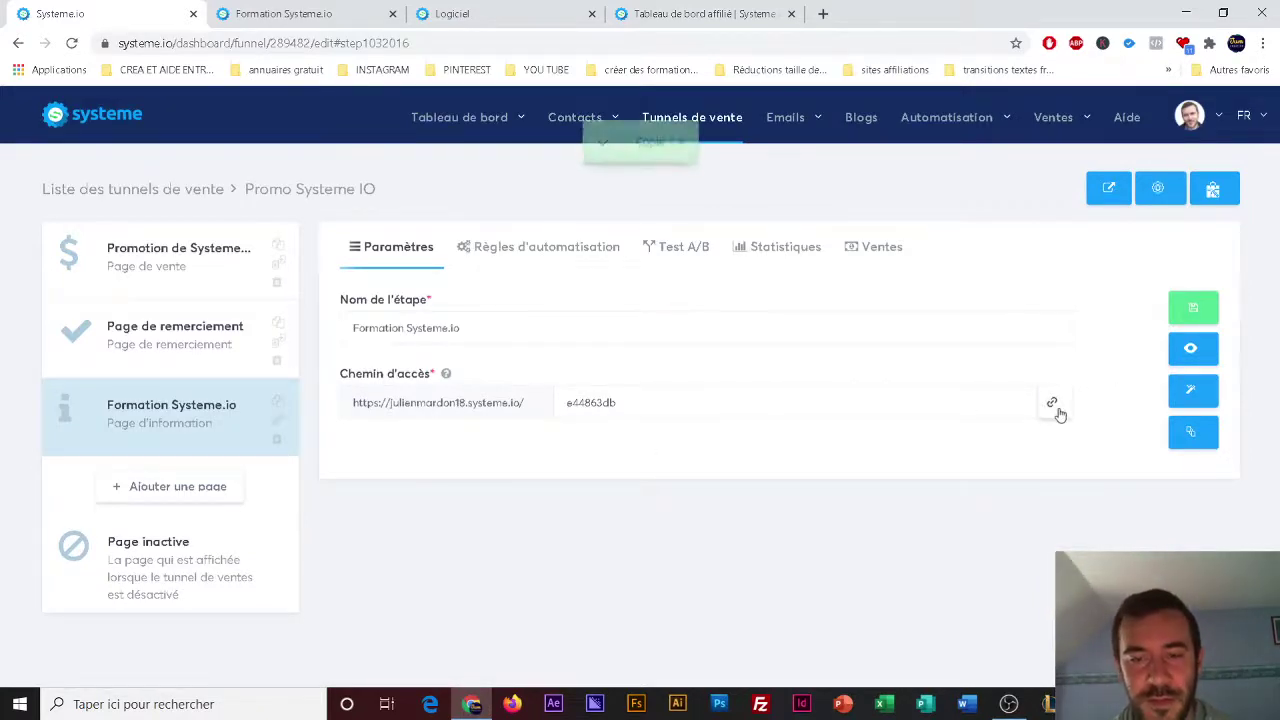
click(823, 13)
text(b)
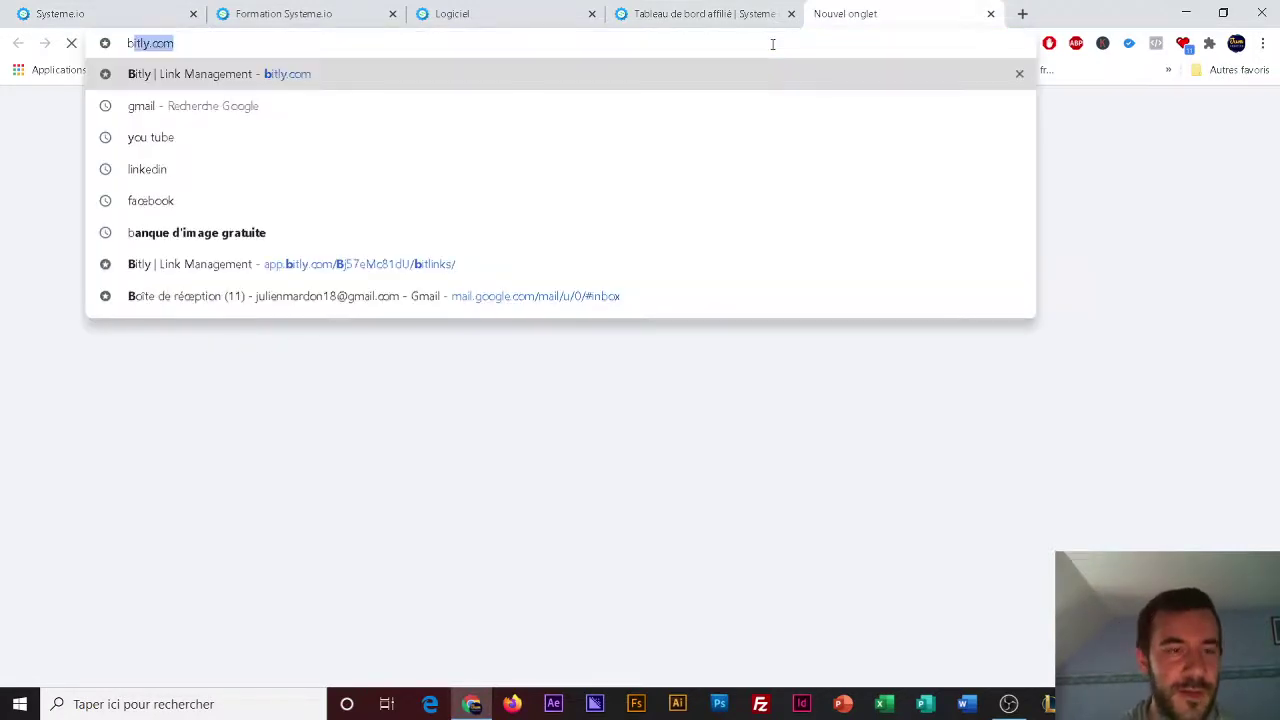
text(itly)
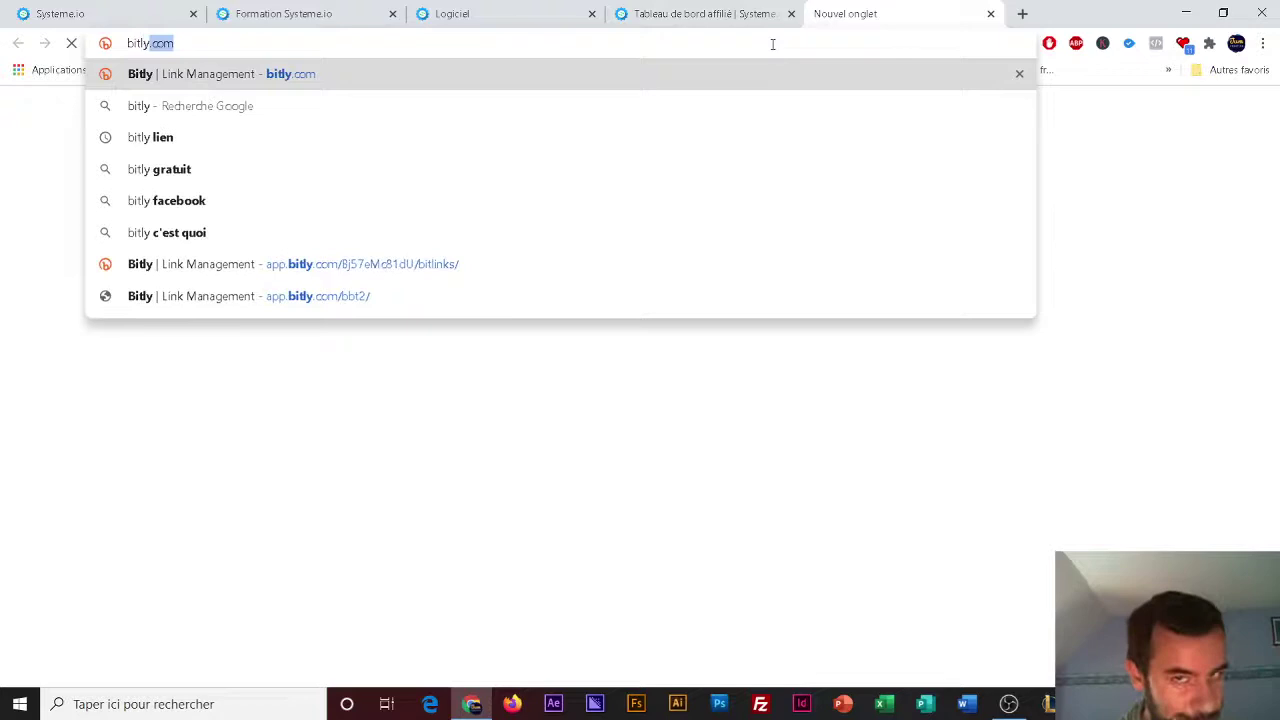
key(Return)
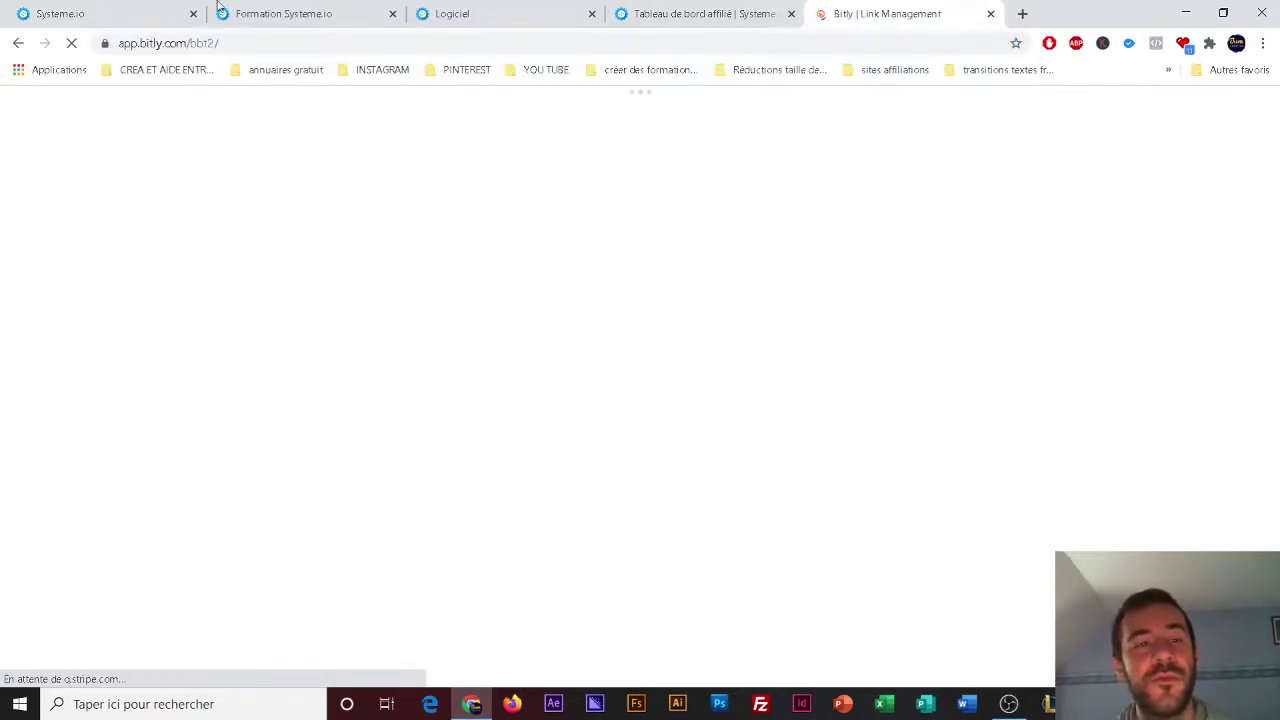
- Examine the path portion of the Formation Systeme.io page's address in the funnel, and switch back to Bitly
click(155, 8)
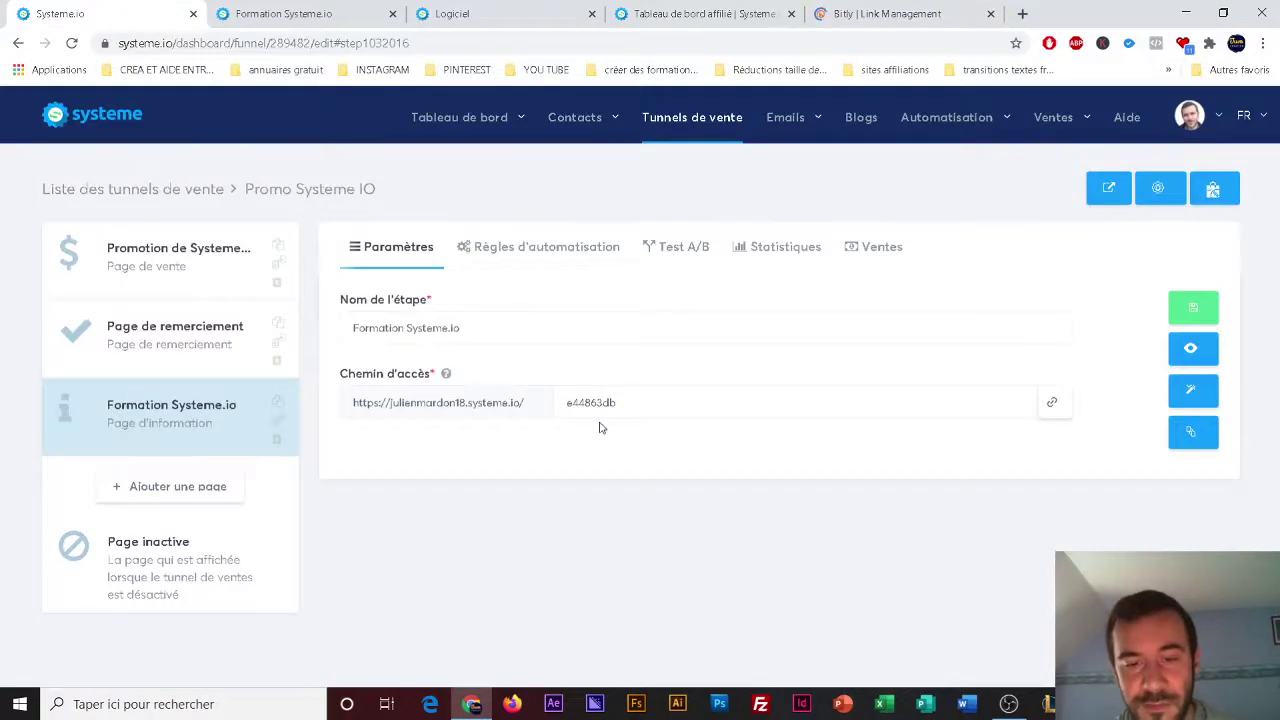
drag(567, 407, 627, 404)
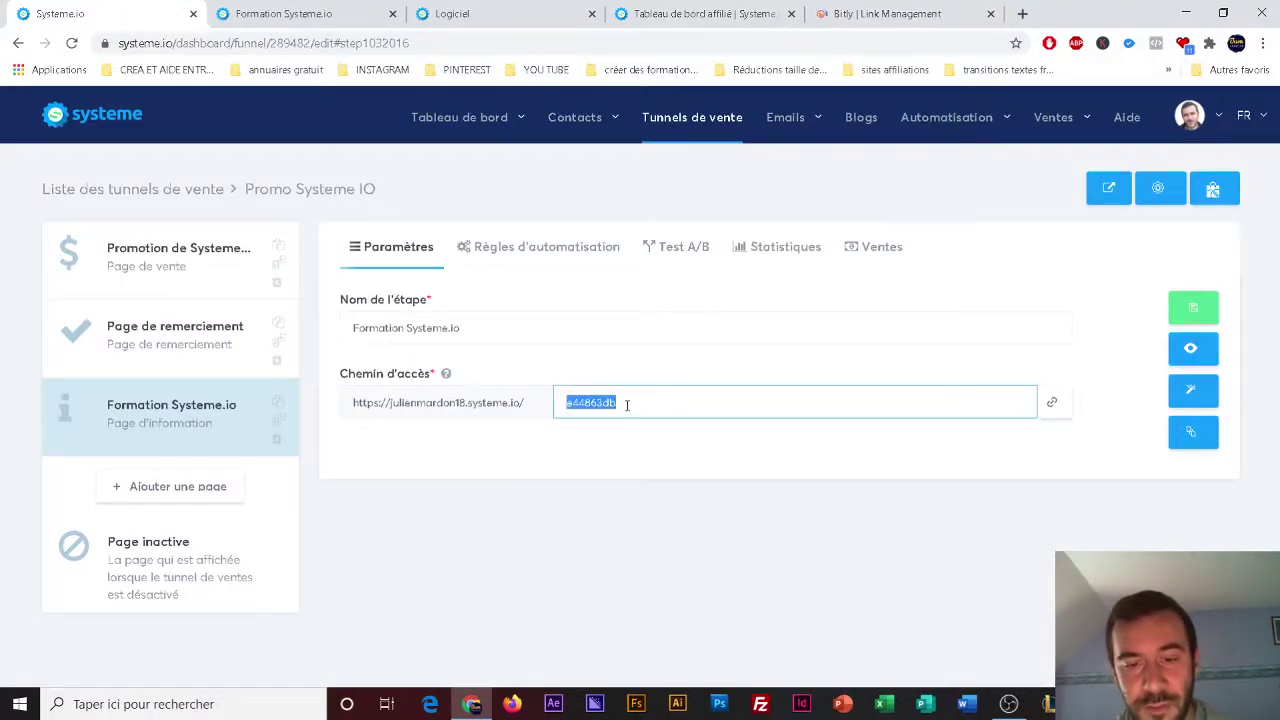
click(874, 8)
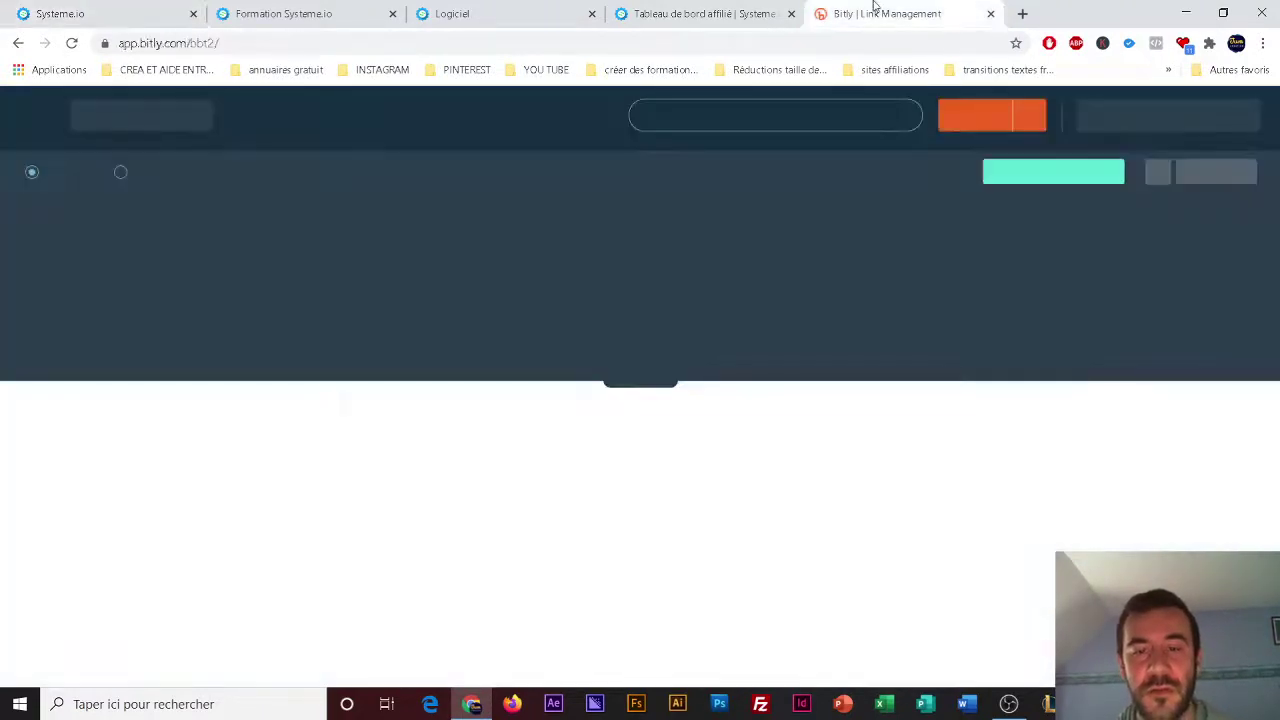
- Create a Bitly short link from the copied Formation Systeme.io page URL and title it "page de présentation systeme.io"
click(988, 120)
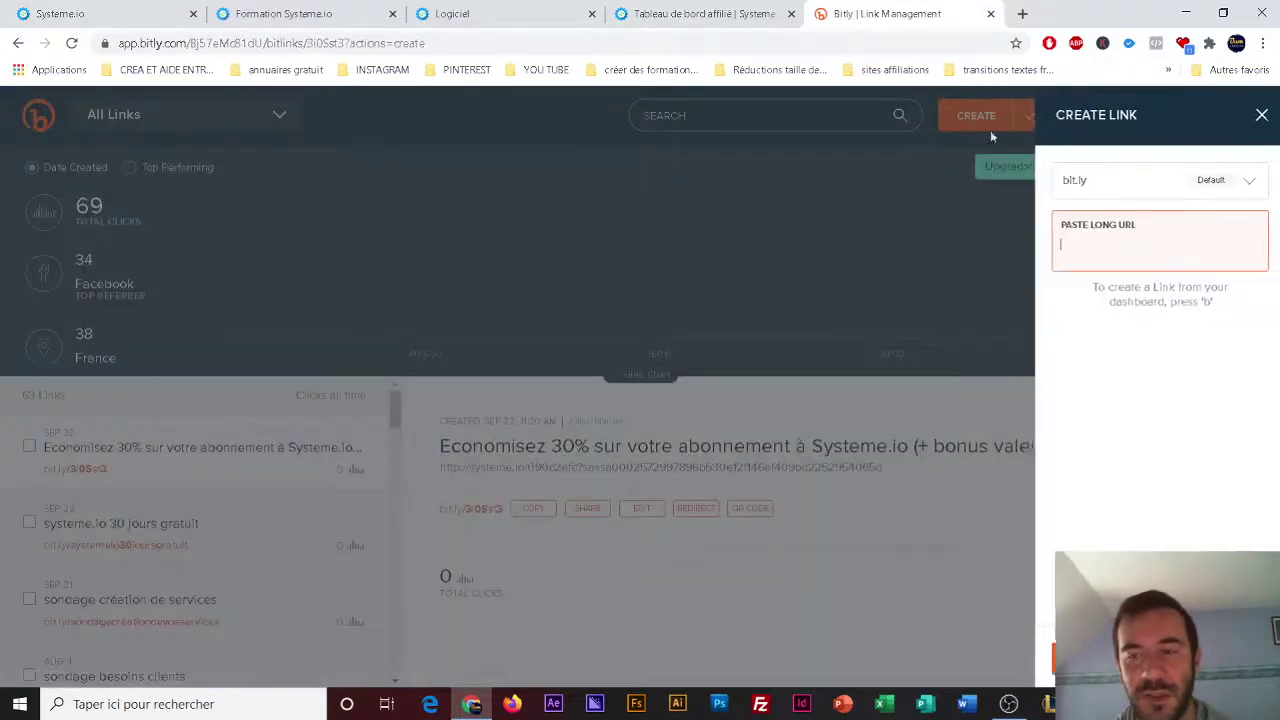
key(ctrl+v)
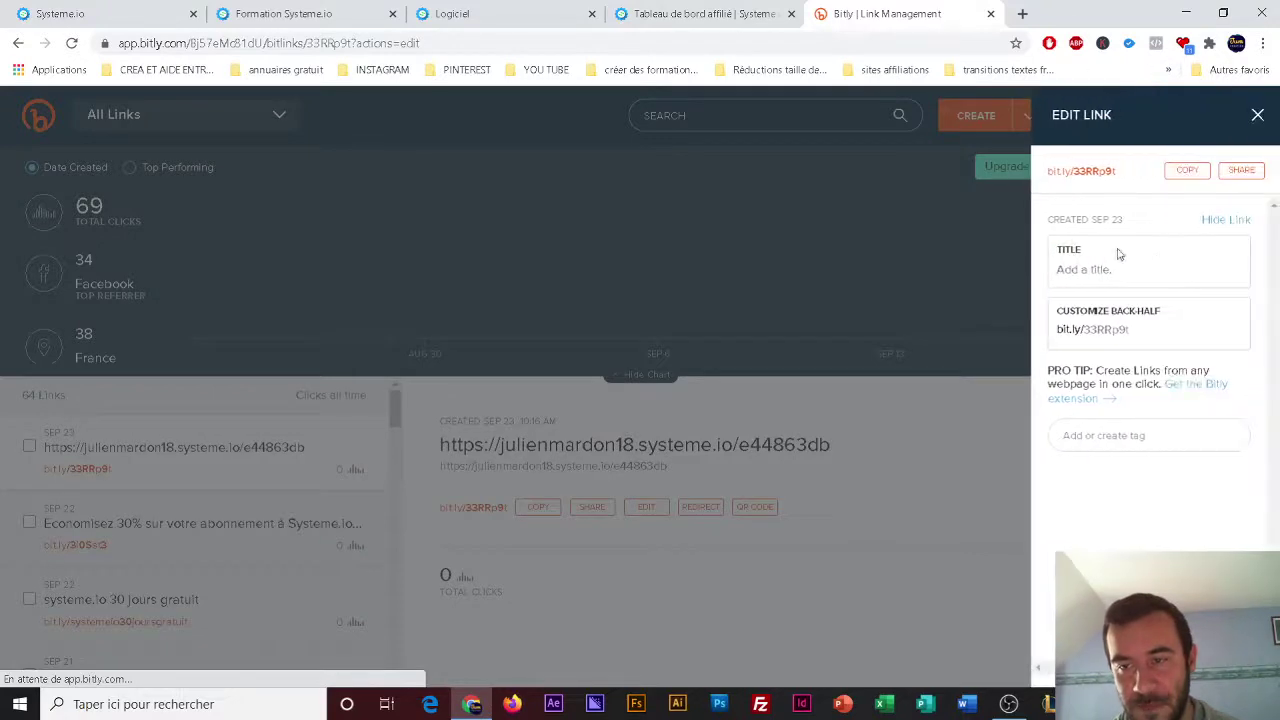
click(1098, 275)
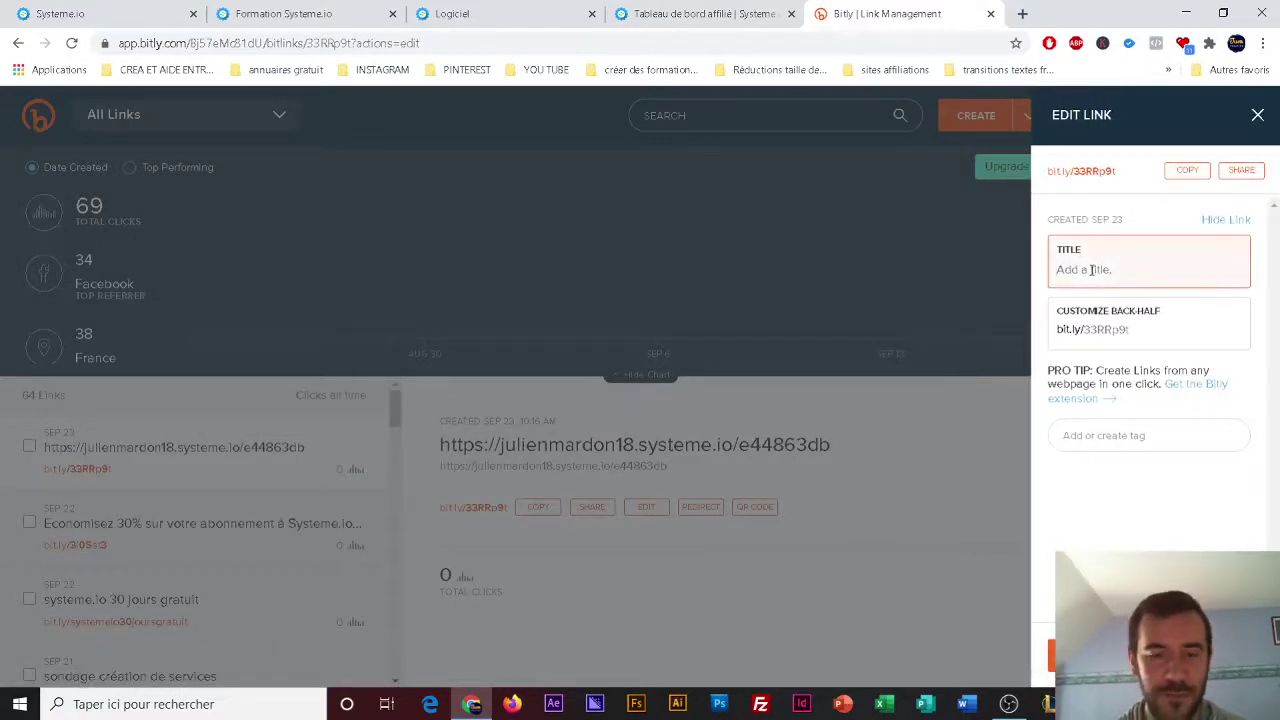
text(page)
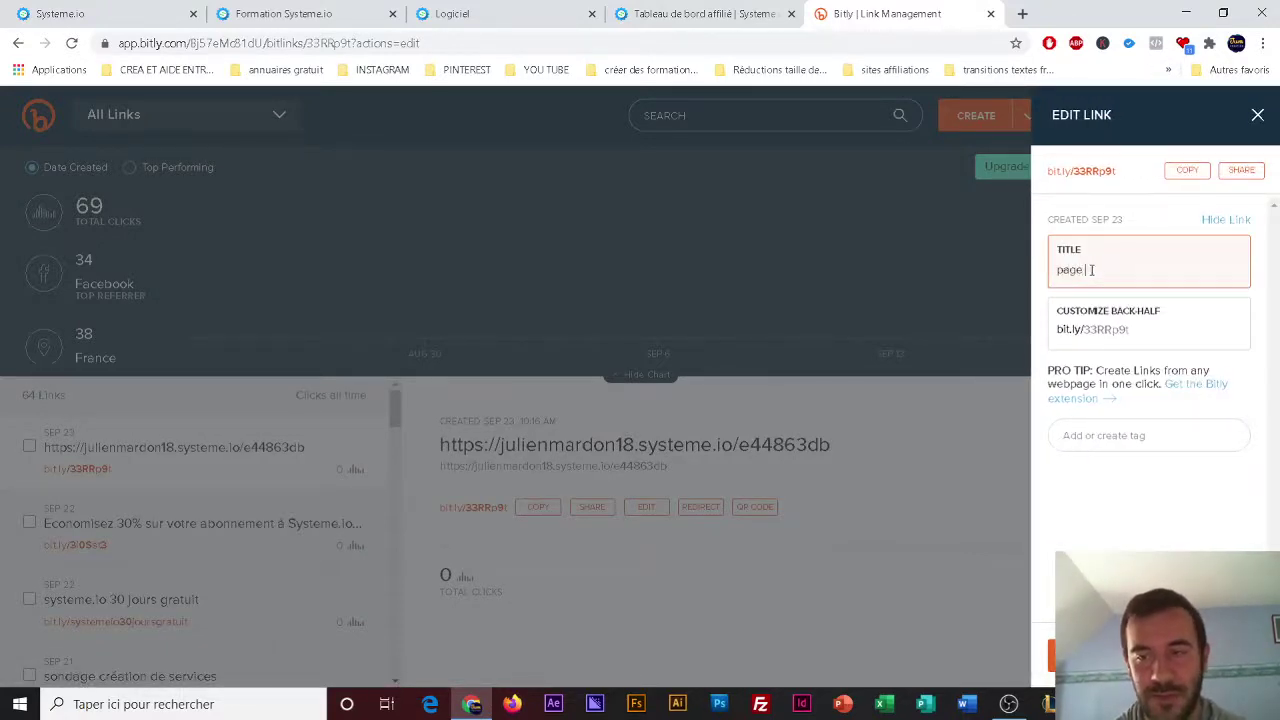
text( de présentatio)
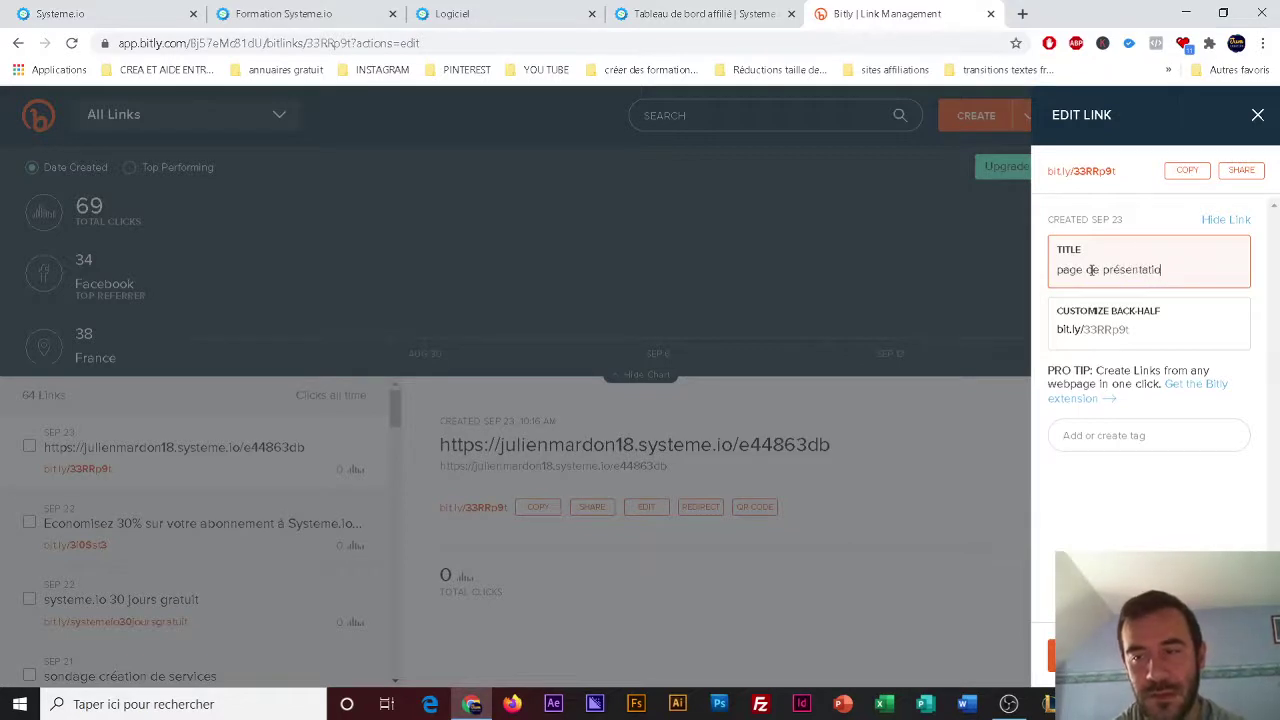
text(n systeme.io)
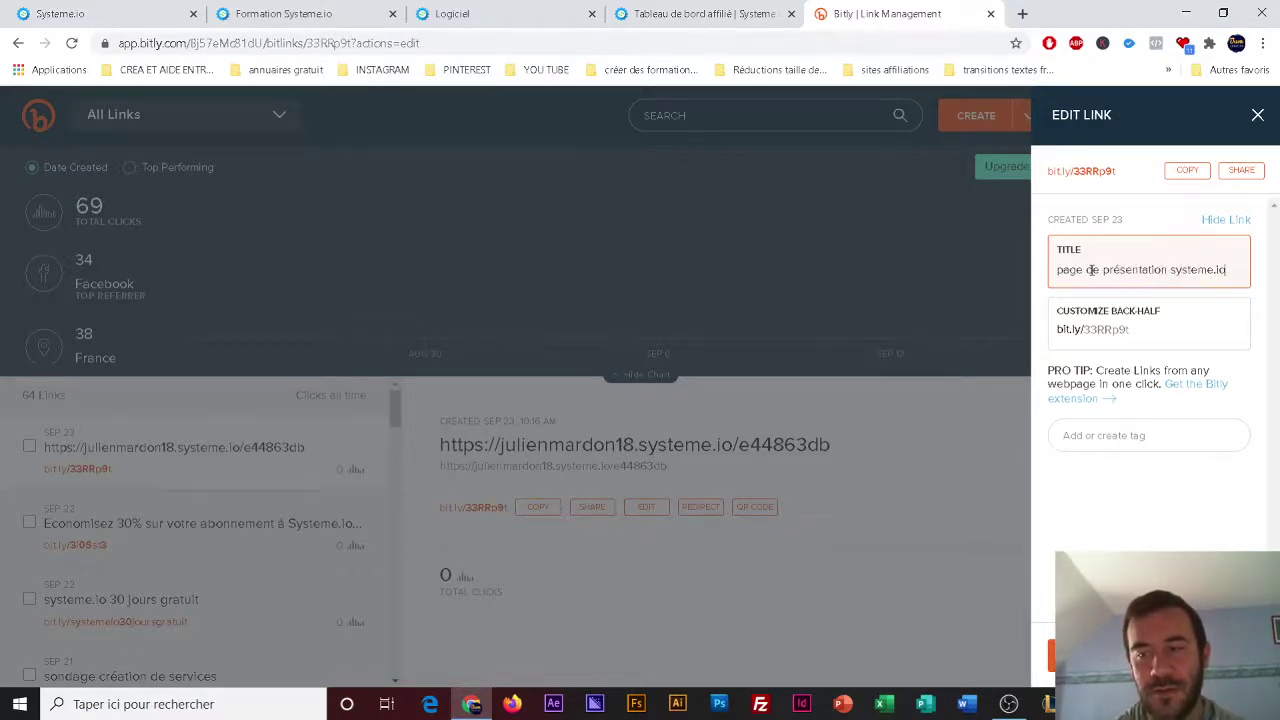
- Try to save the short link with the custom back-half "formationsystemeiogratuite"
click(1145, 334)
key(BackSpace)
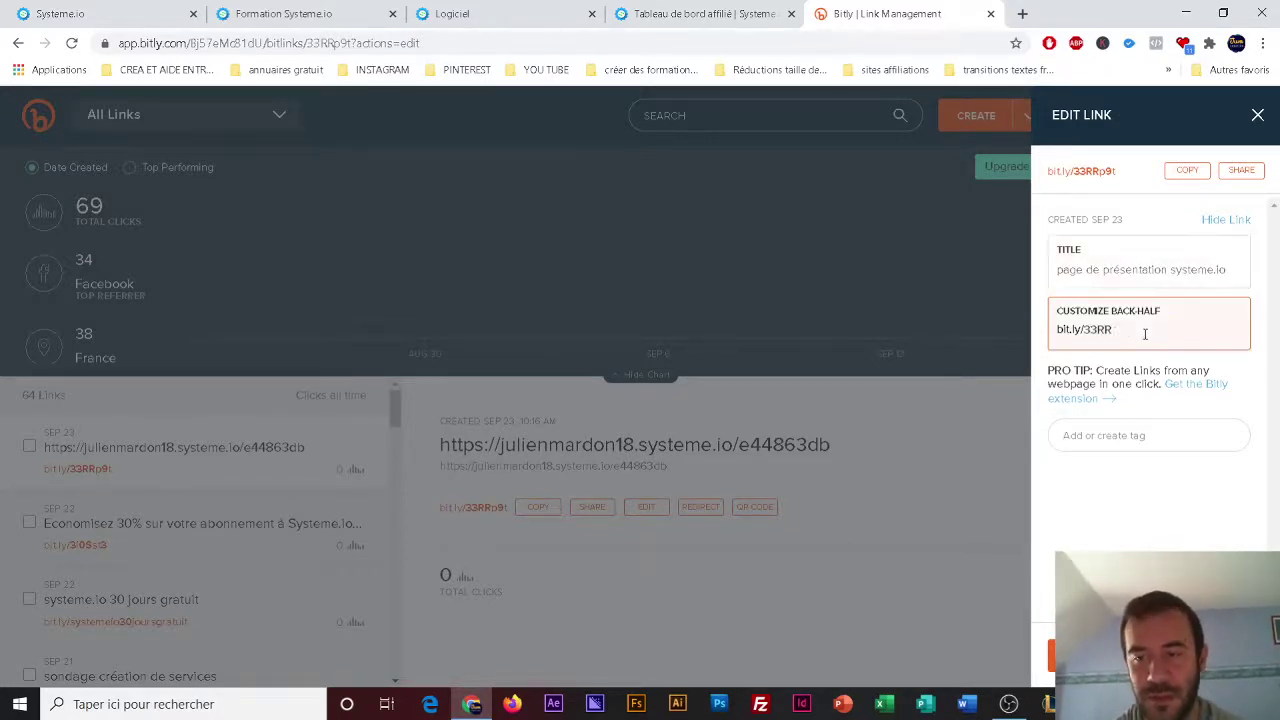
key(BackSpace)
key(BackSpace)
key(BackSpace)
key(BackSpace)
text(formatio)
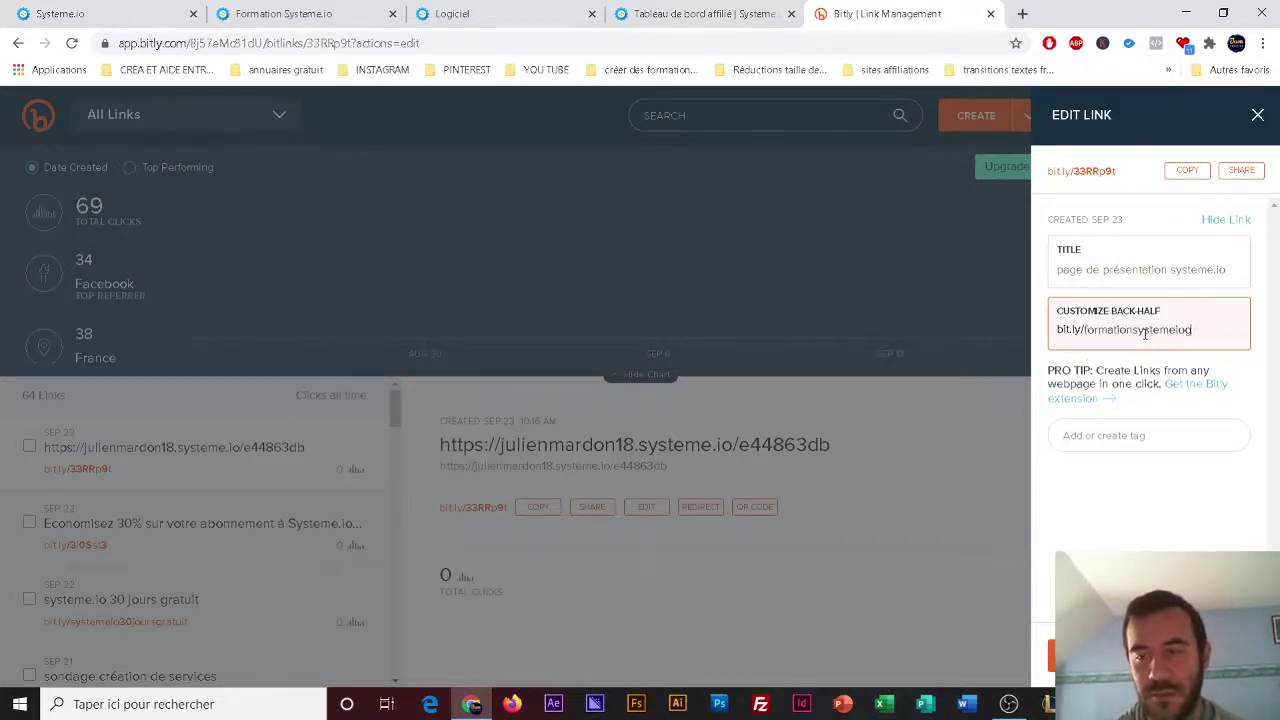
text(nsystemeiogratuite)
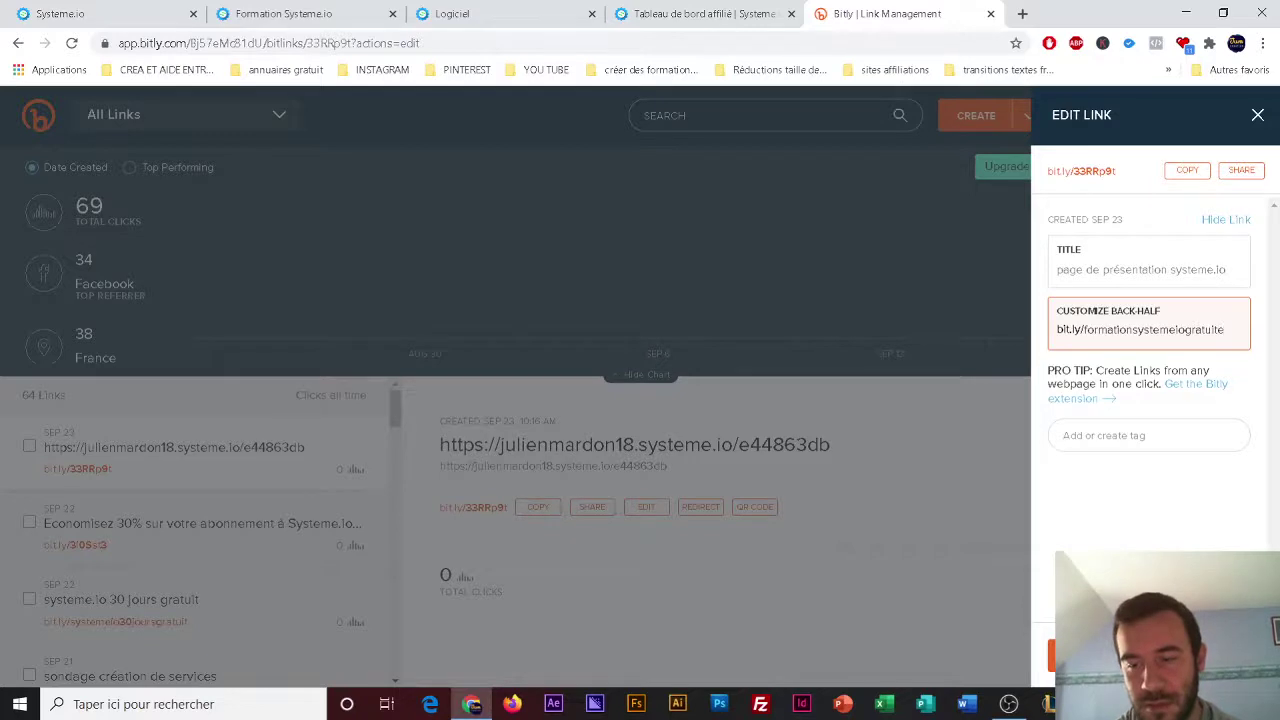
click(1080, 656)
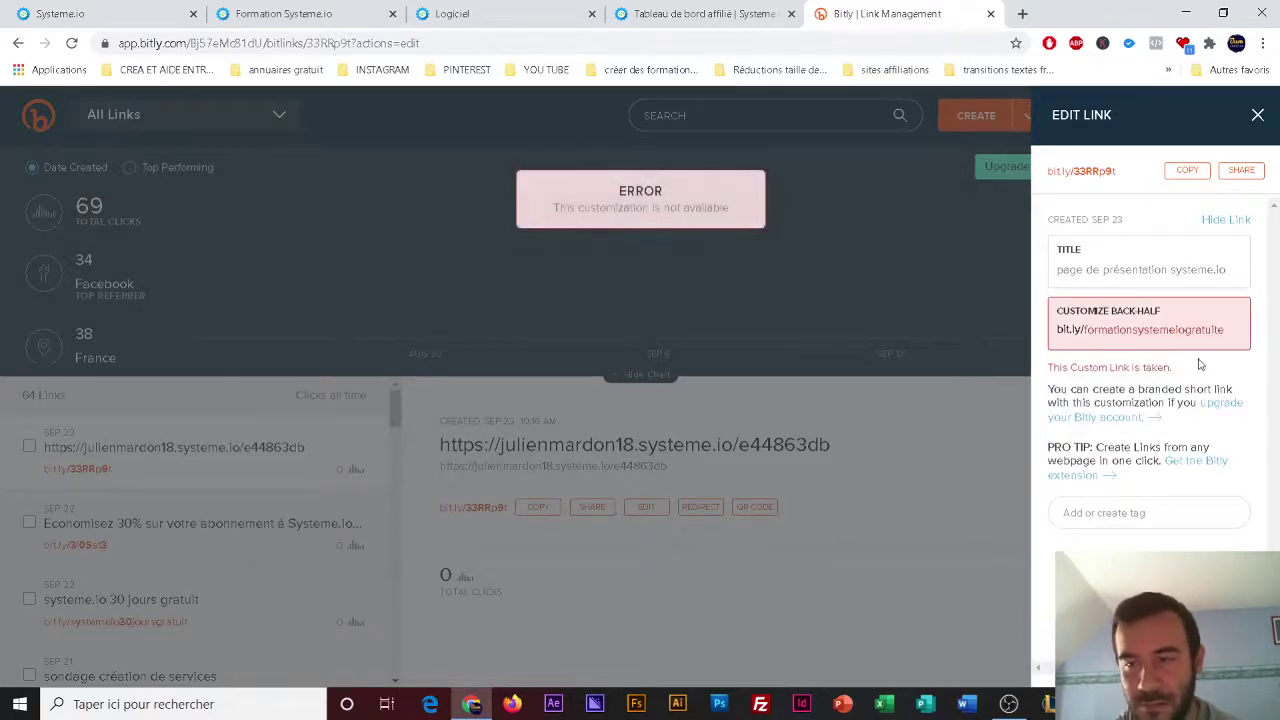
- Shorten the custom back-half to "formationsystemeio" and try to save the link
click(1226, 331)
key(BackSpace)
key(BackSpace)
key(BackSpace)
key(BackSpace)
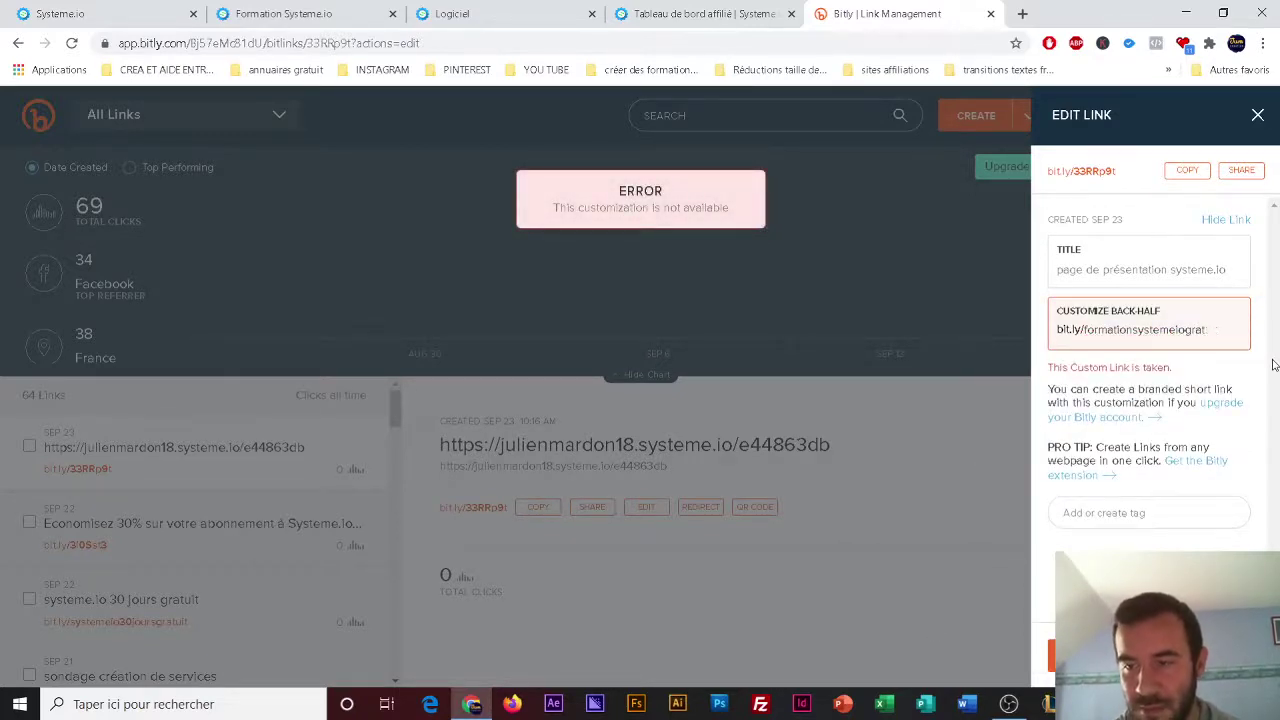
click(1080, 656)
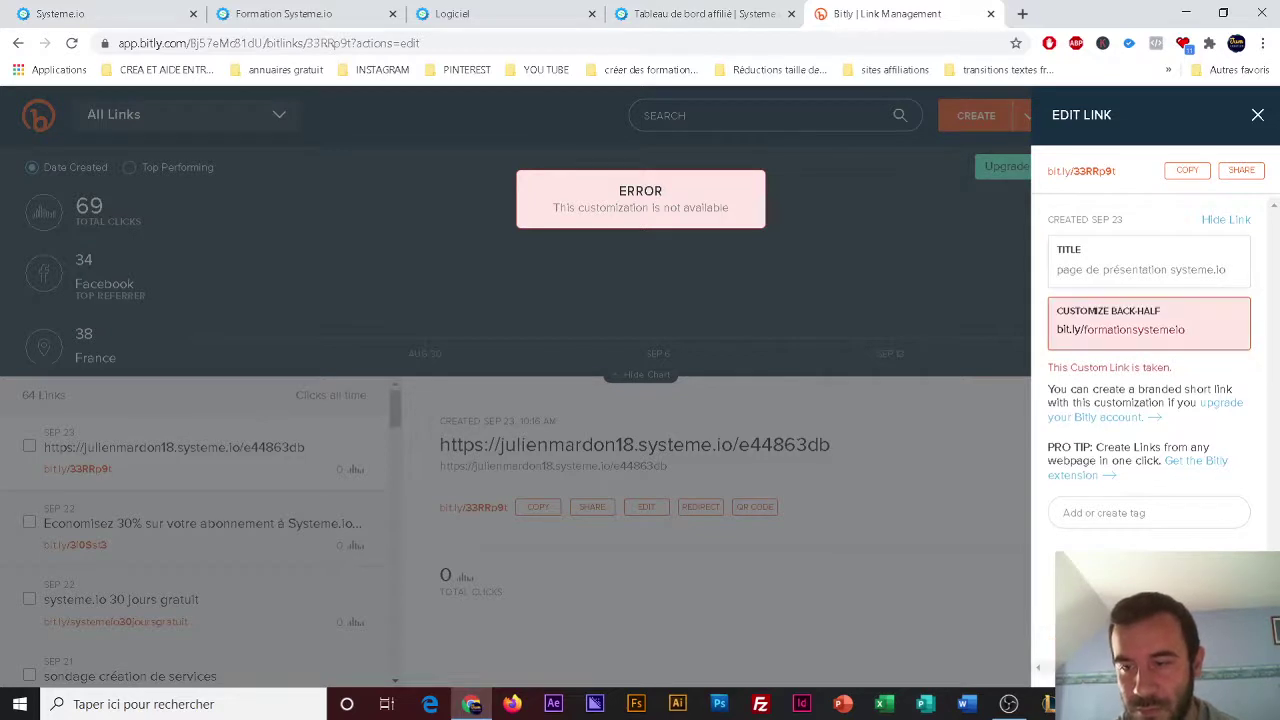
- Reduce the custom back-half to "formationsysteme" and try to save the link again
click(1200, 333)
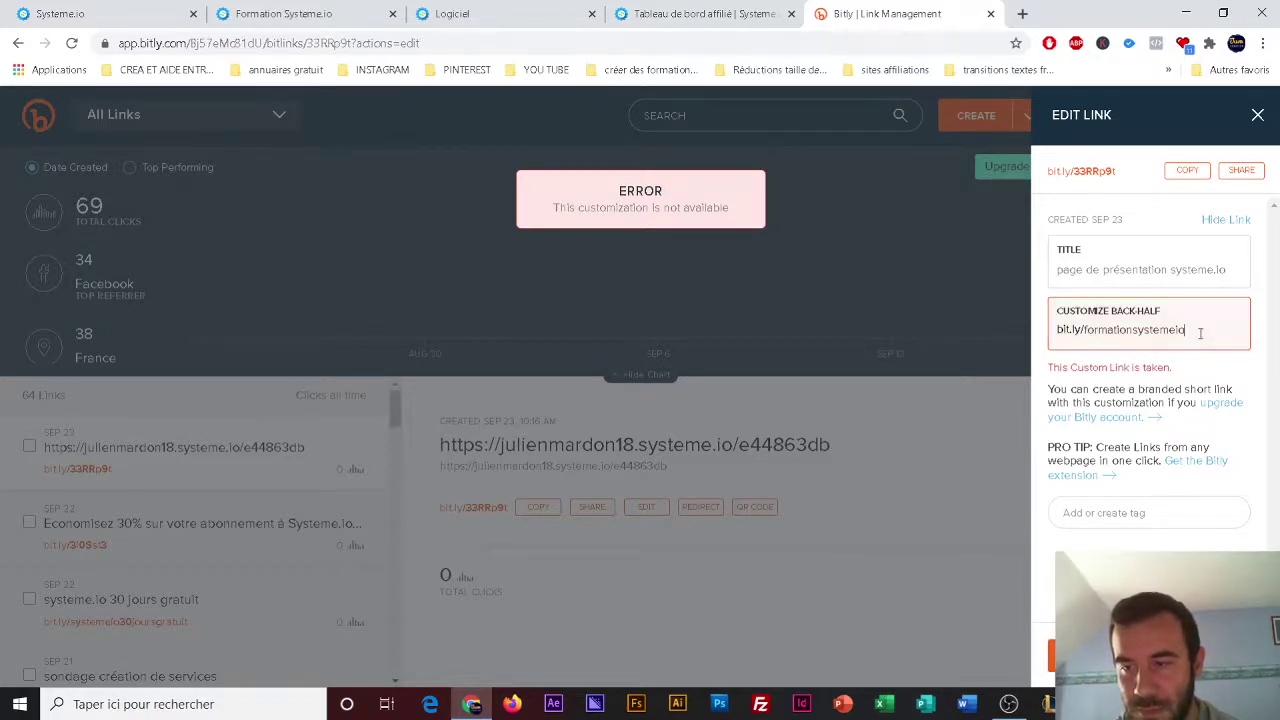
key(BackSpace)
key(BackSpace)
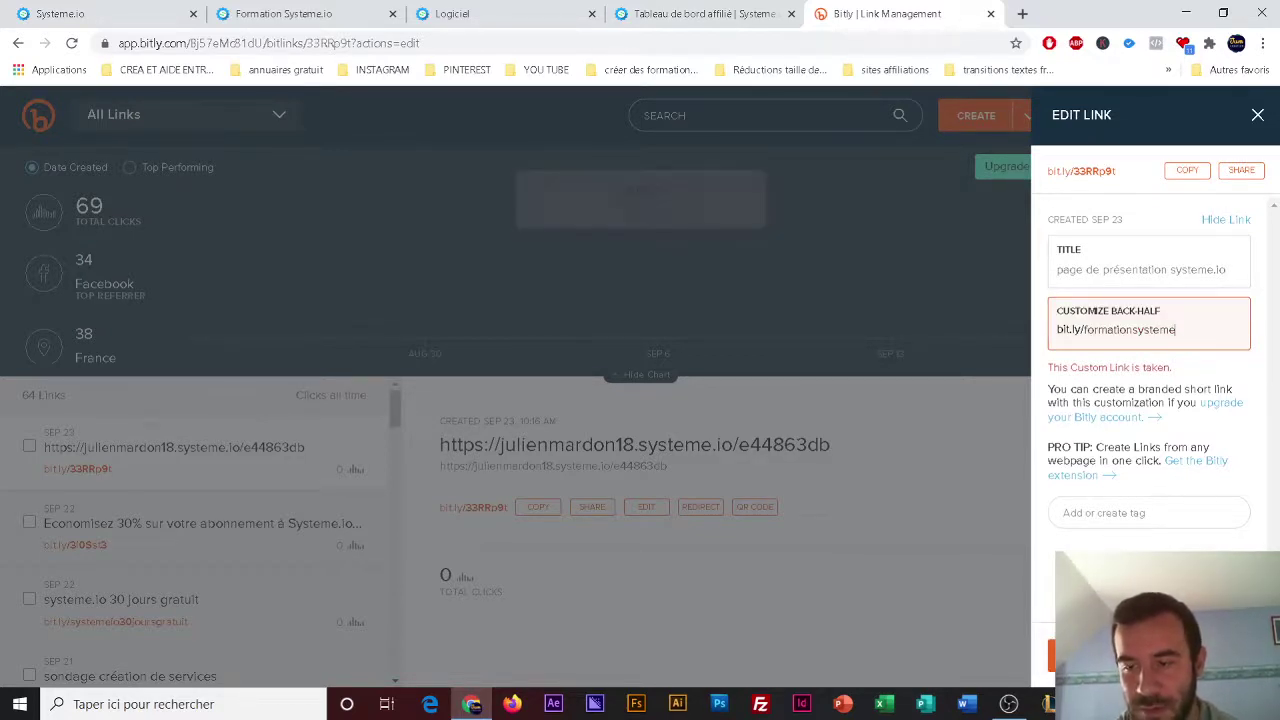
click(1140, 656)
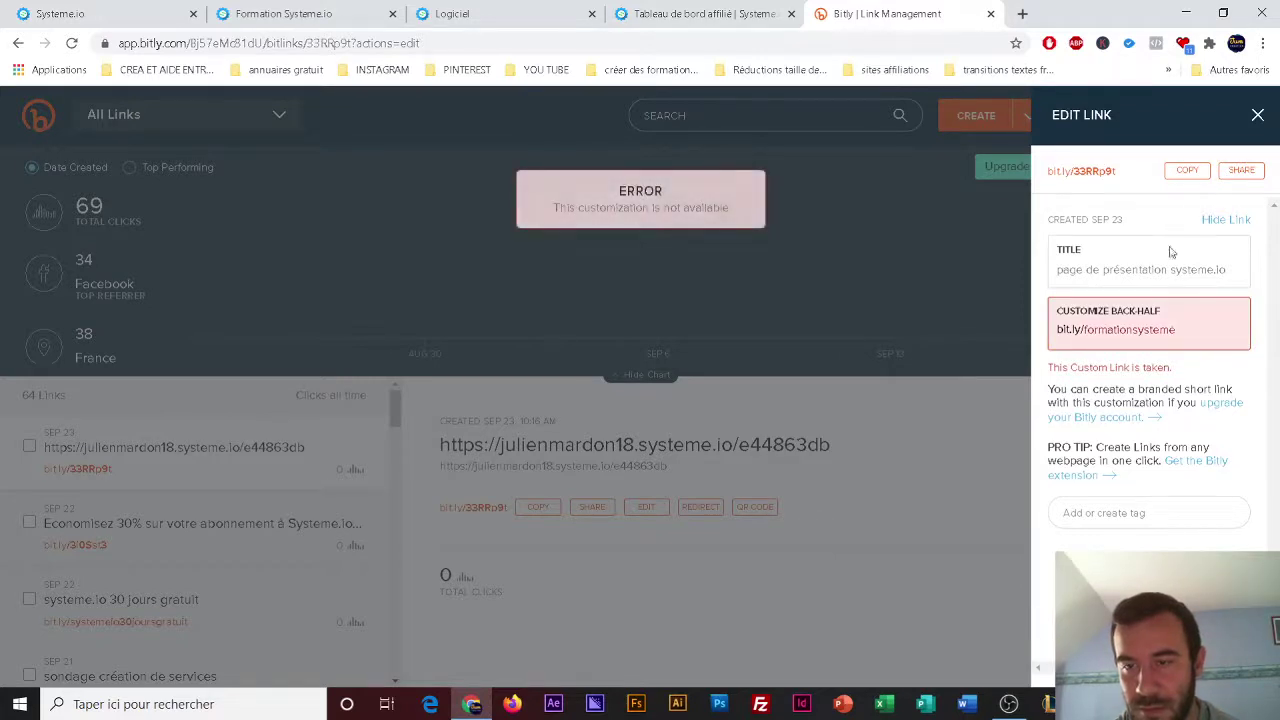
- Set the custom back-half to "formationgratuitesio", save the link and copy the resulting short URL
click(1181, 335)
key(BackSpace)
key(BackSpace)
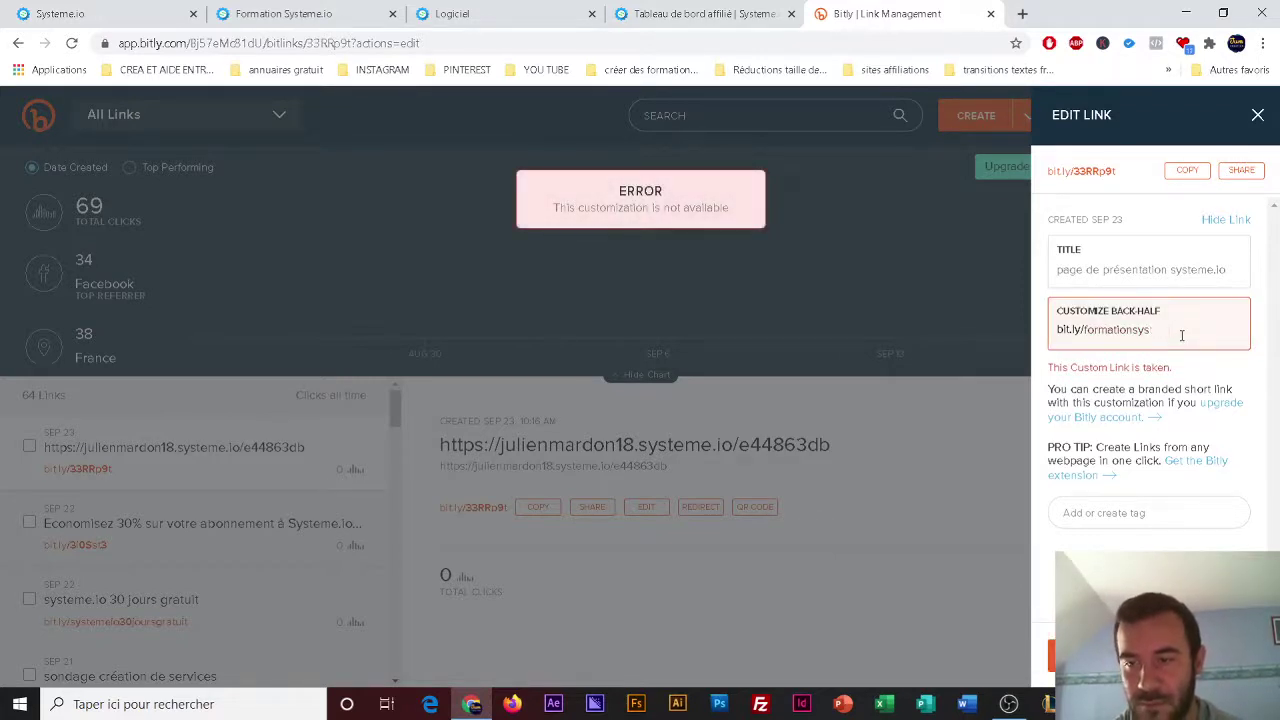
key(BackSpace)
key(BackSpace)
key(BackSpace)
text(gra)
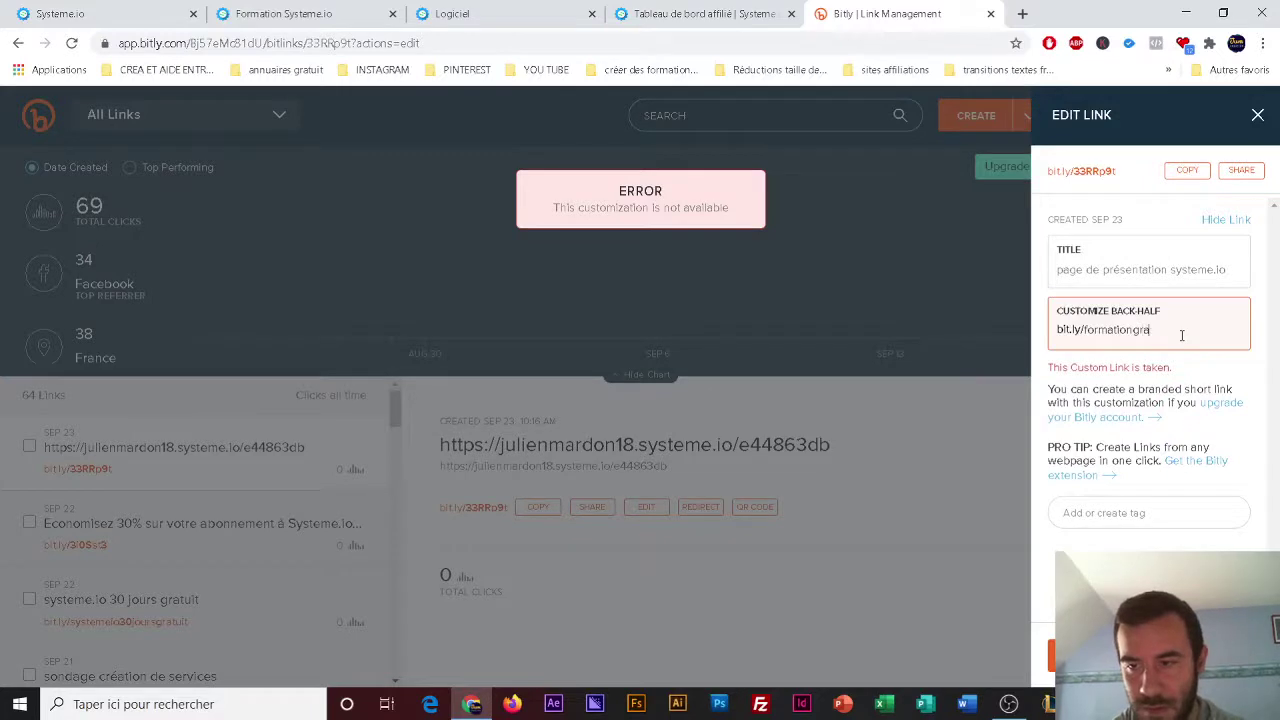
text(tuites)
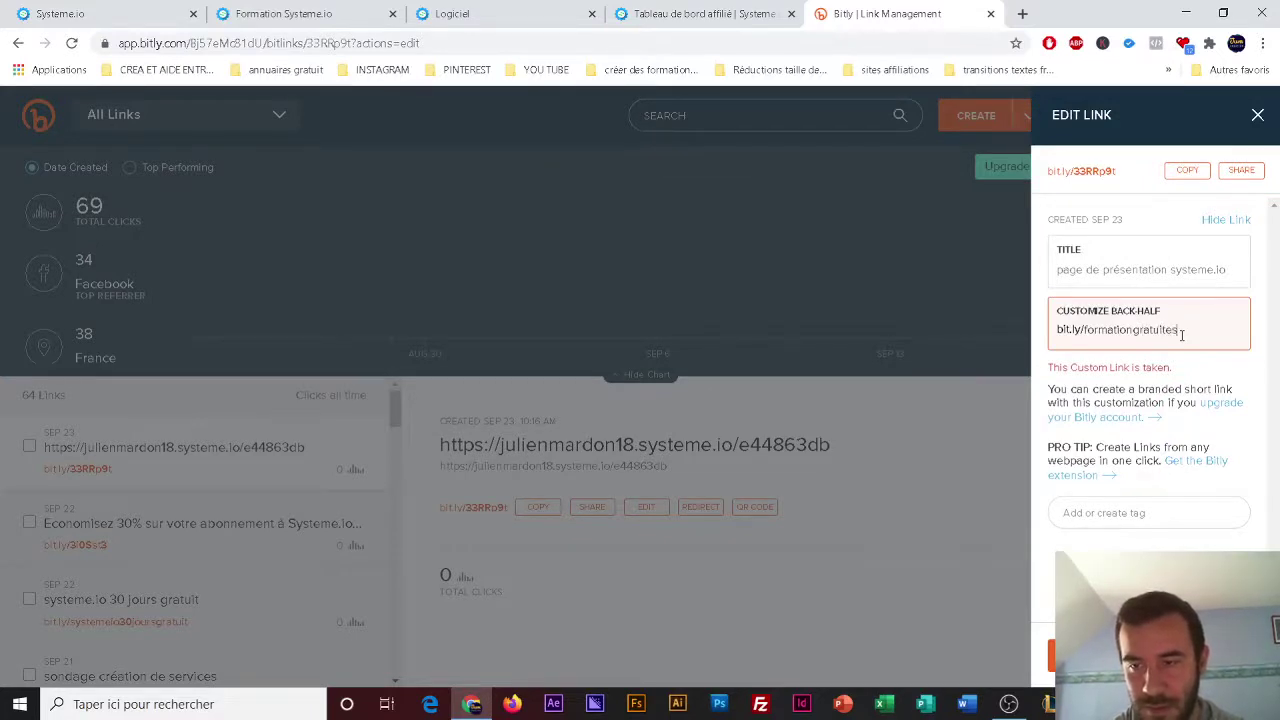
text(l)
text(o)
key(Return)
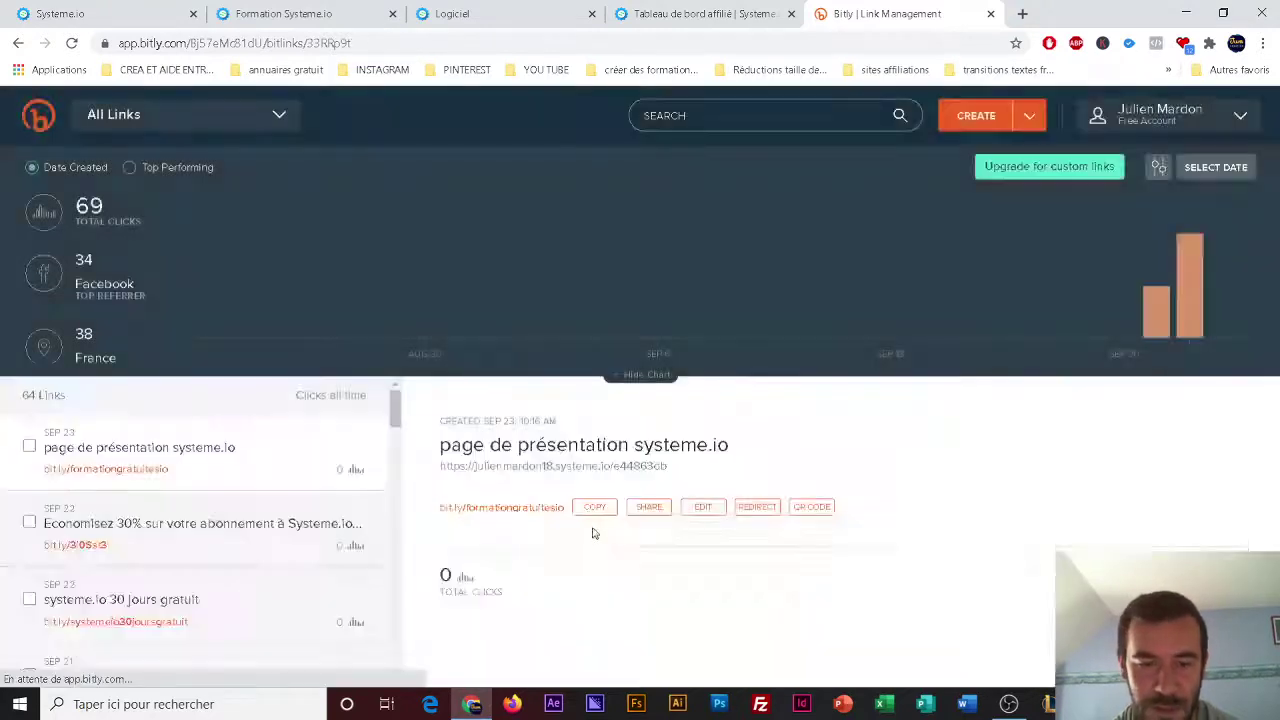
click(594, 507)
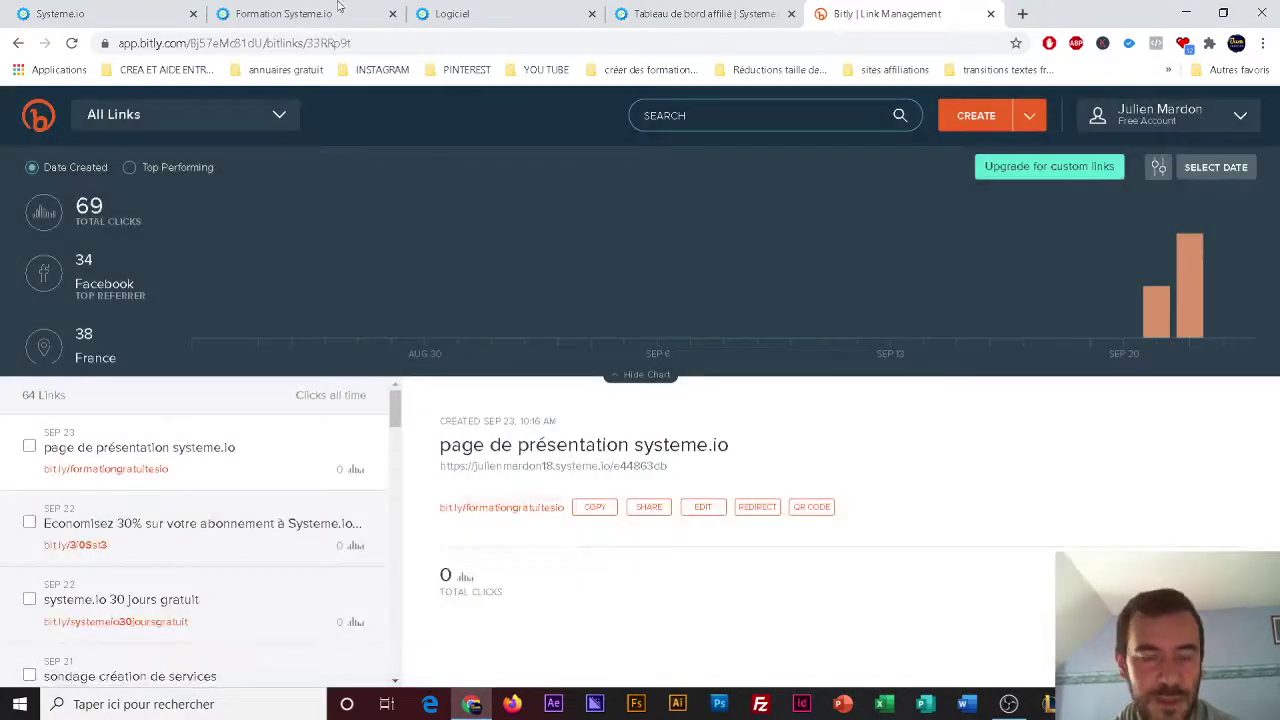
- Copy the complete personal affiliate link for promoting systeme.io from the affiliate dashboard
click(287, 11)
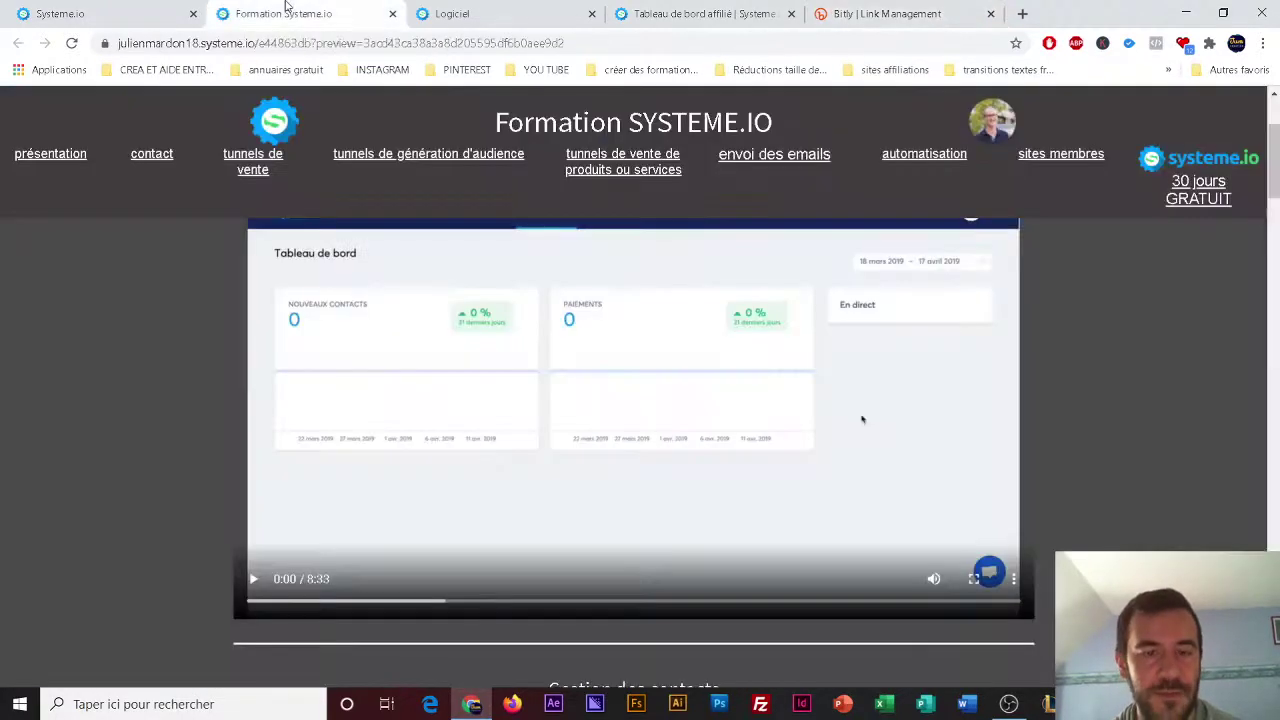
click(538, 12)
click(727, 15)
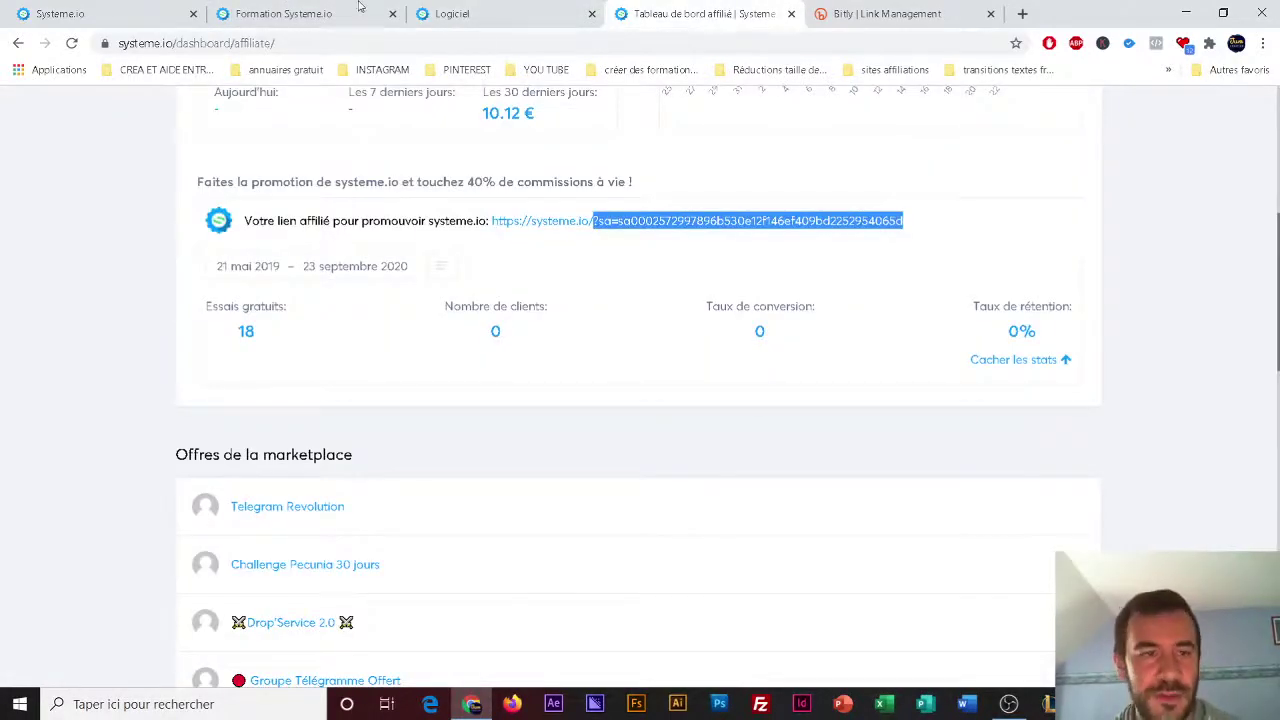
click(952, 222)
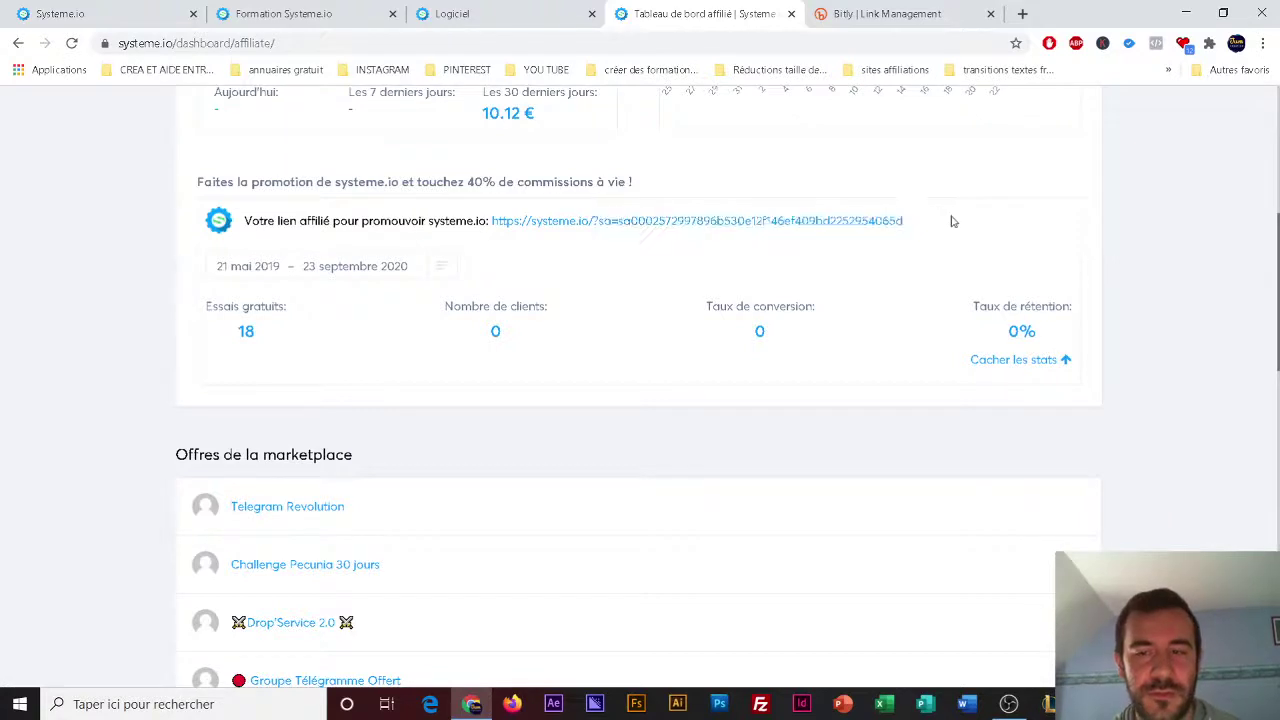
drag(952, 222, 494, 222)
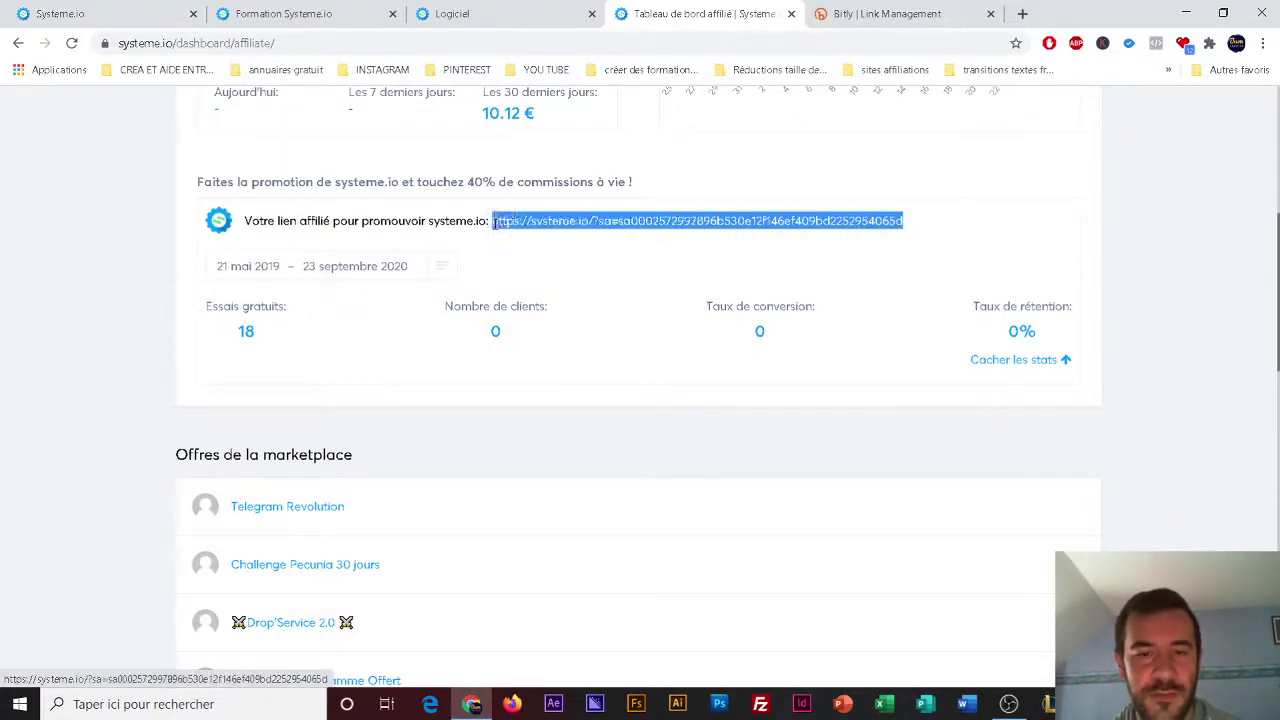
right_click(516, 229)
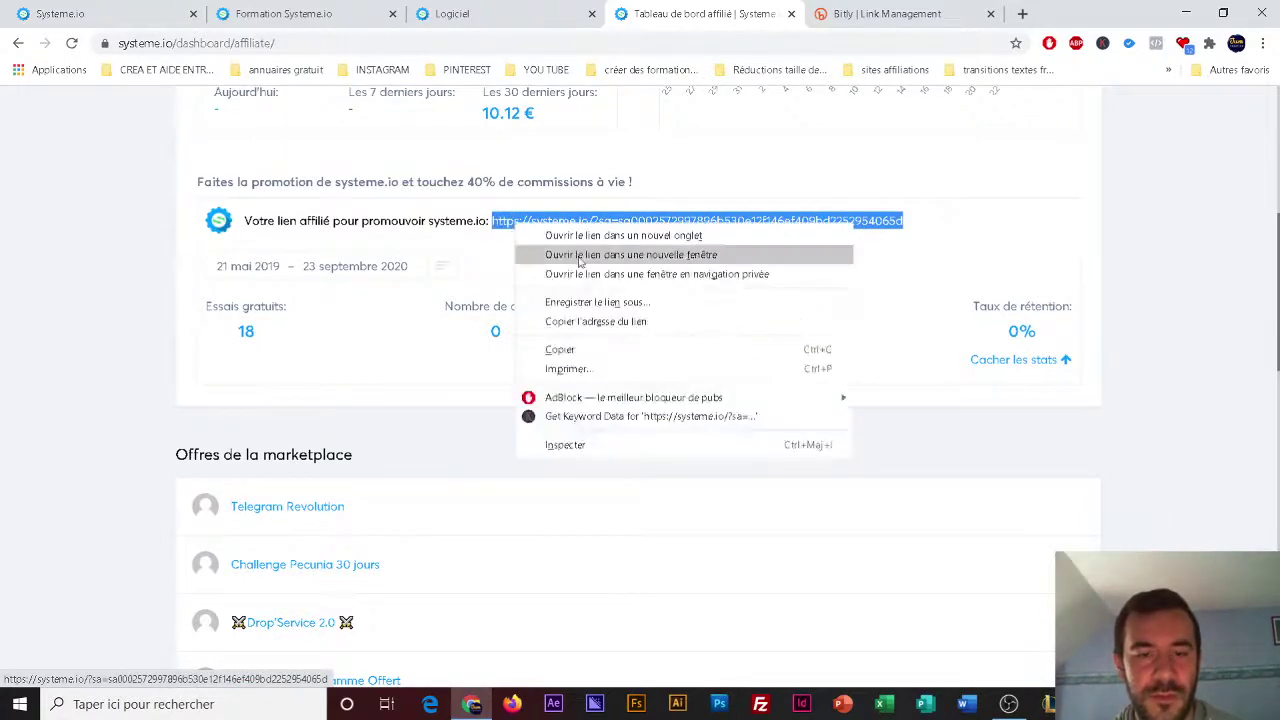
click(585, 346)
- Open the Formation Systeme.io page in the editor from the funnel and check the header's "30 jours GRATUIT" text element
click(157, 10)
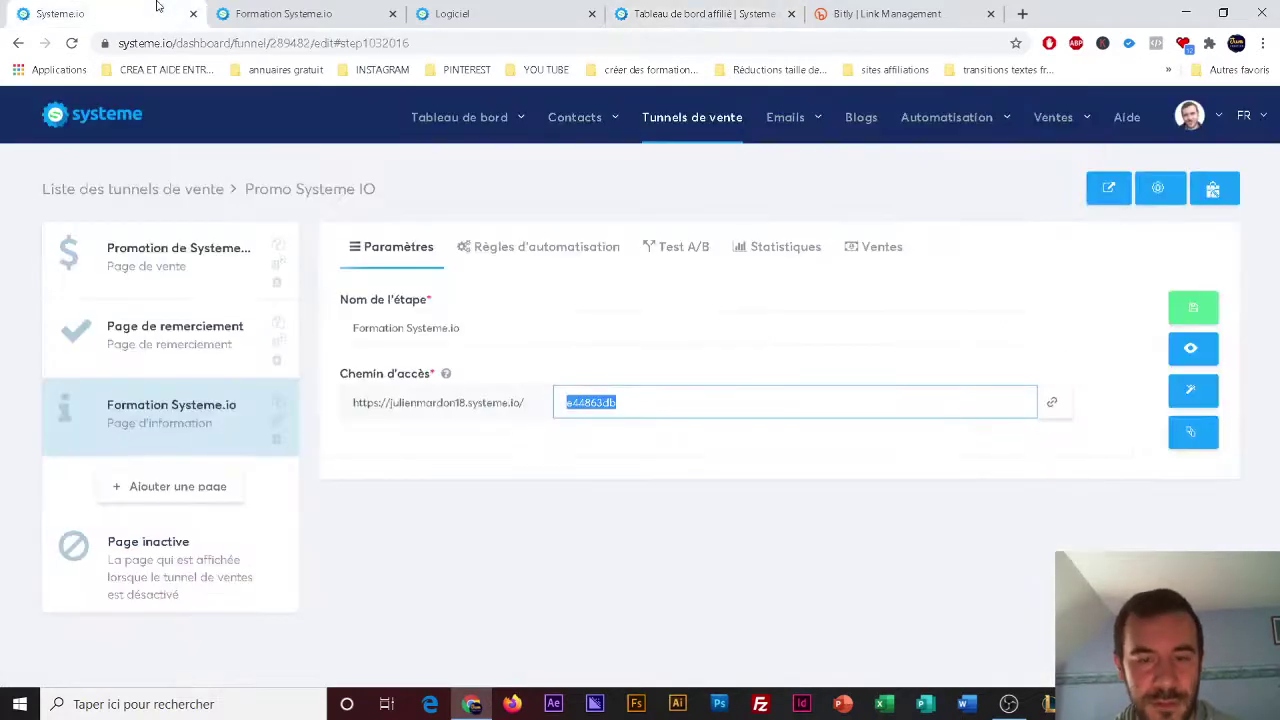
click(1200, 401)
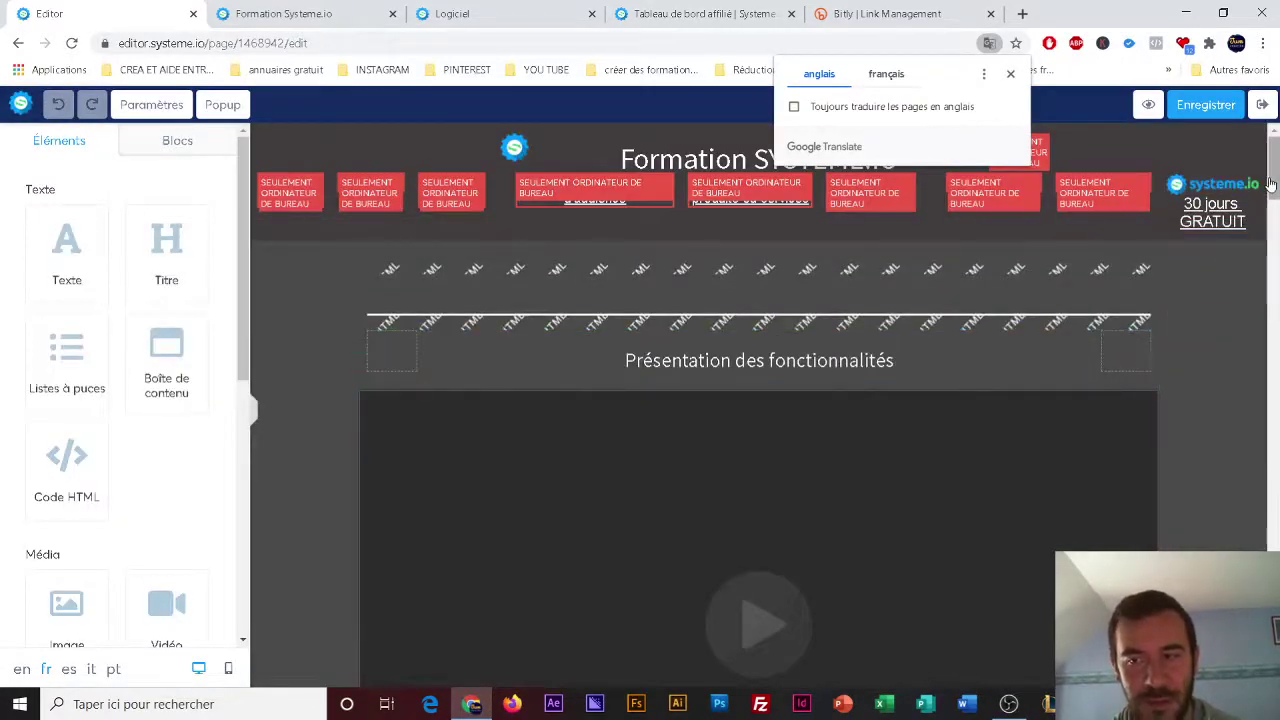
scroll(760, 400, down, 1)
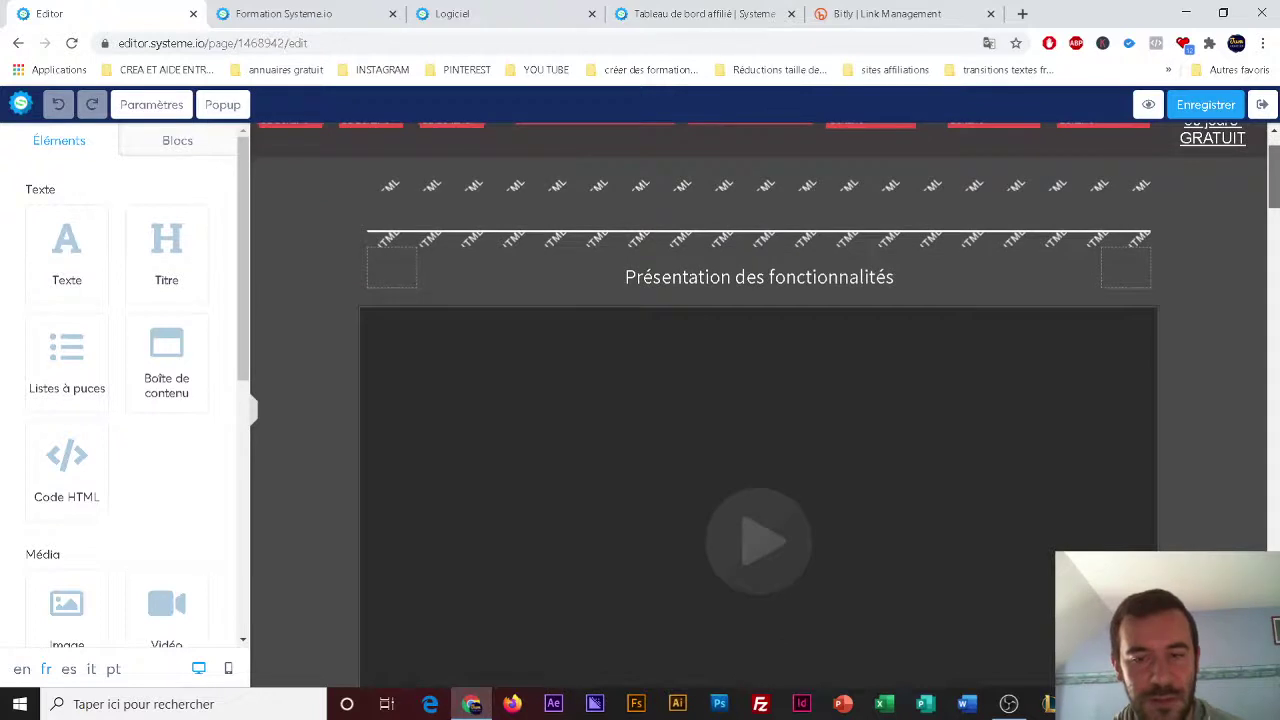
scroll(760, 400, down, 3)
scroll(1273, 165, up, 4)
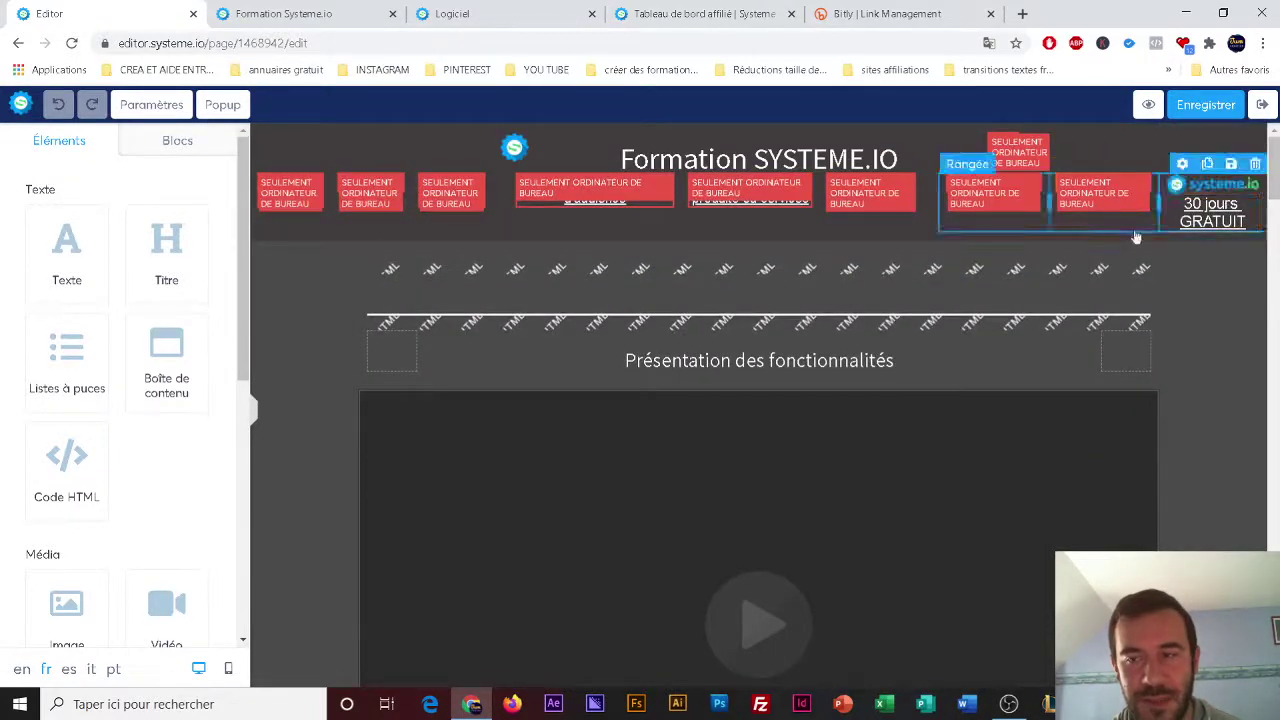
click(1196, 230)
click(1197, 210)
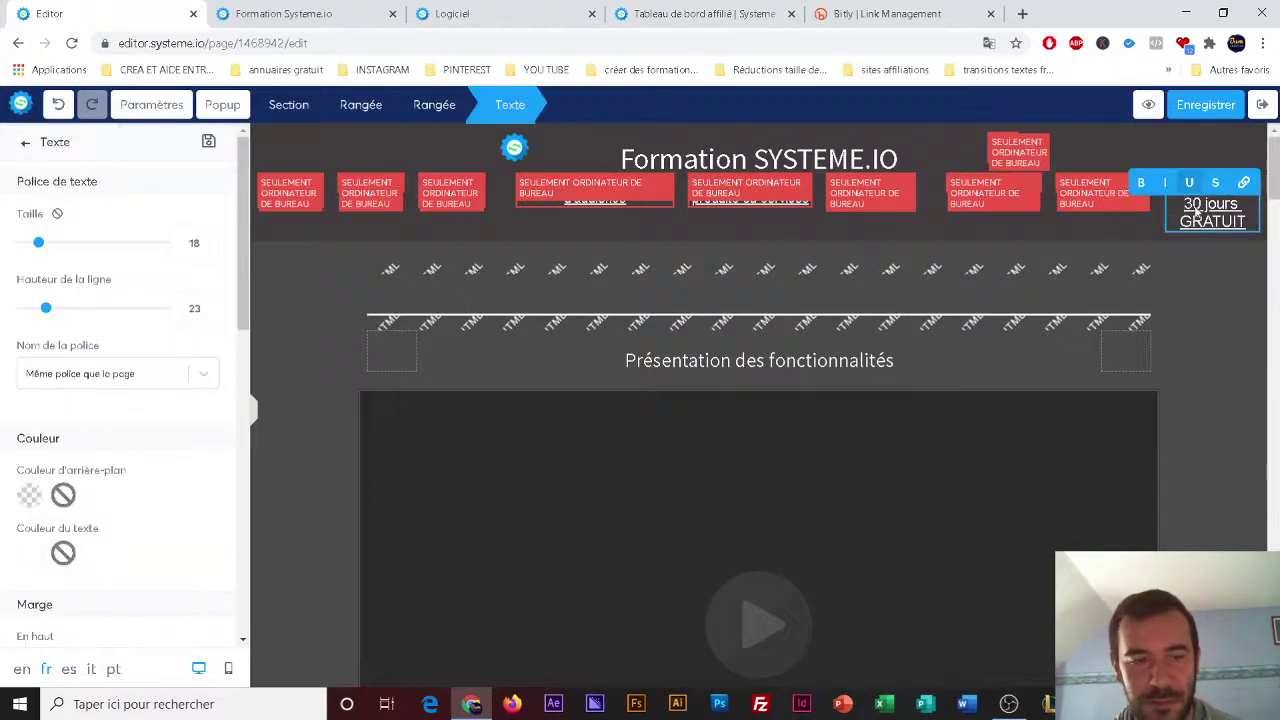
click(1196, 282)
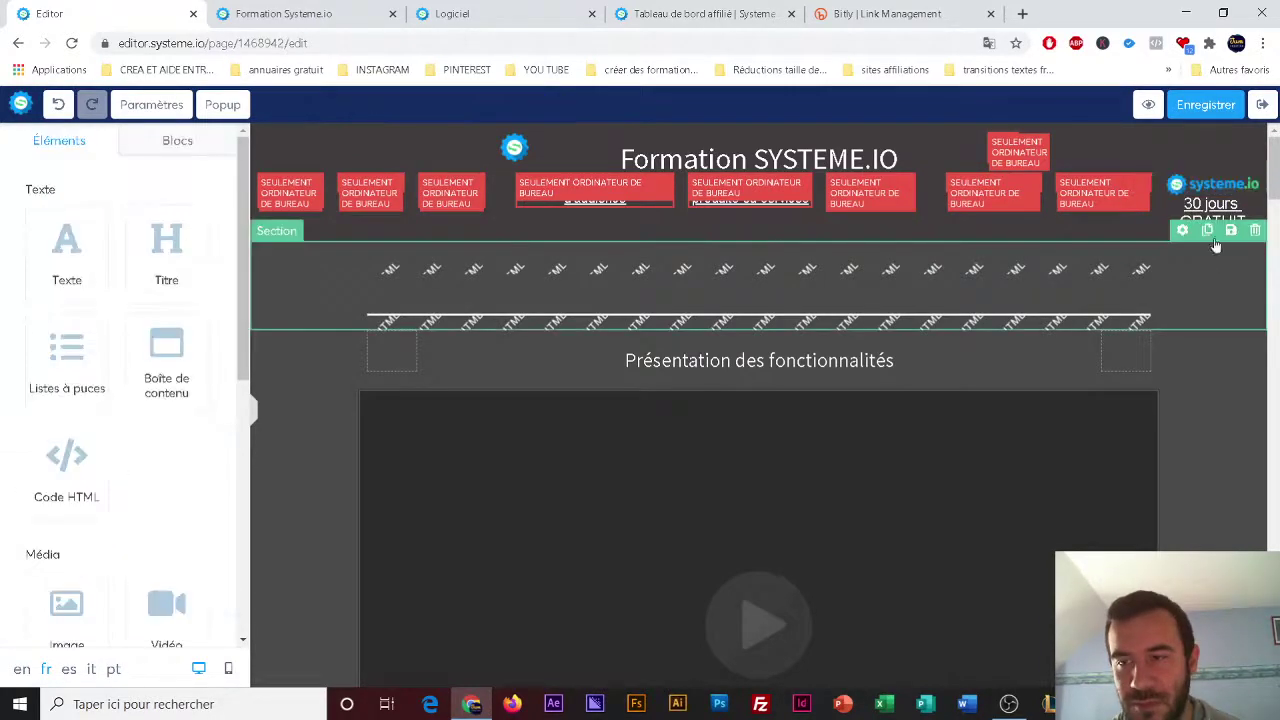
- Open the image settings of the header's systeme.io logo and select its redirect URL
click(1227, 185)
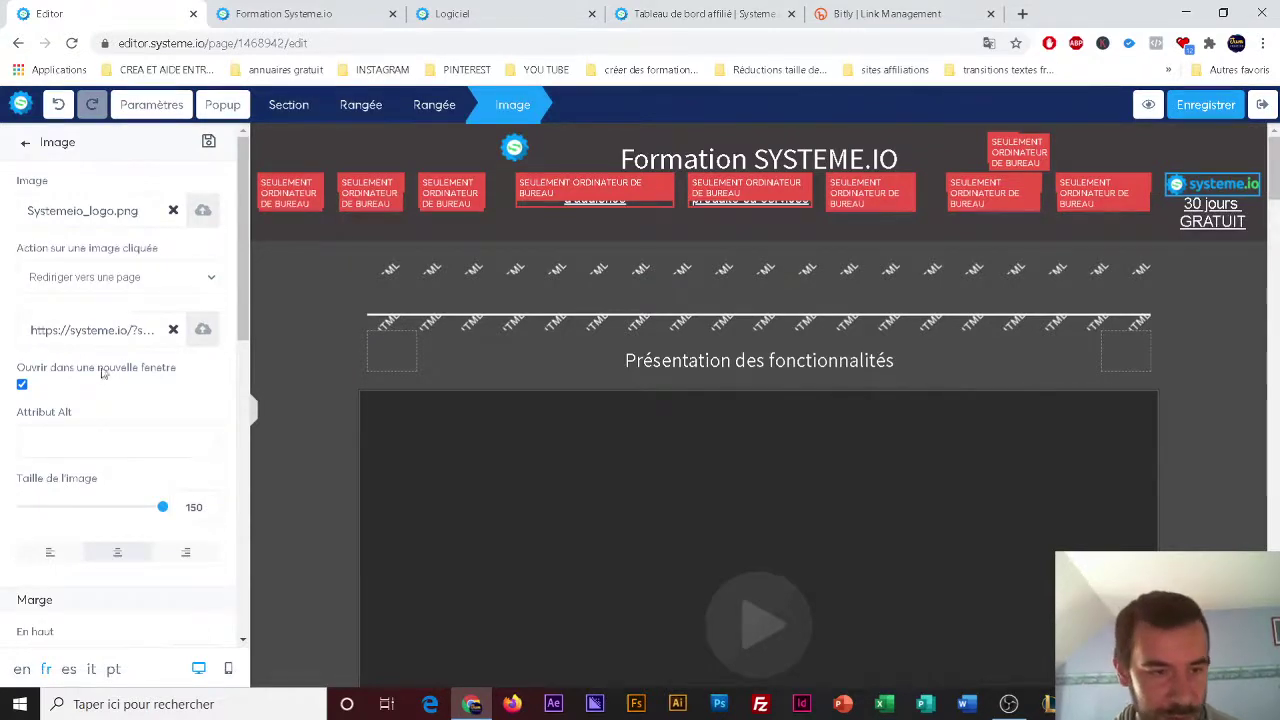
drag(52, 335, 3, 338)
click(139, 330)
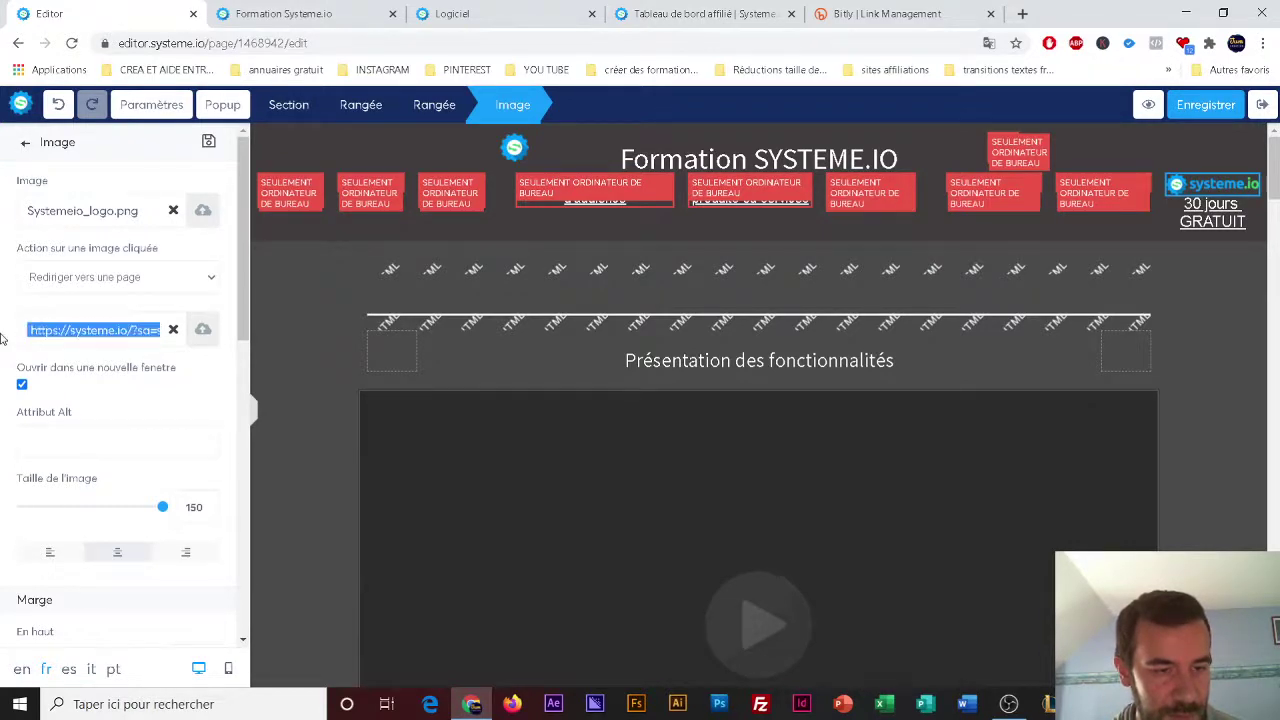
click(141, 330)
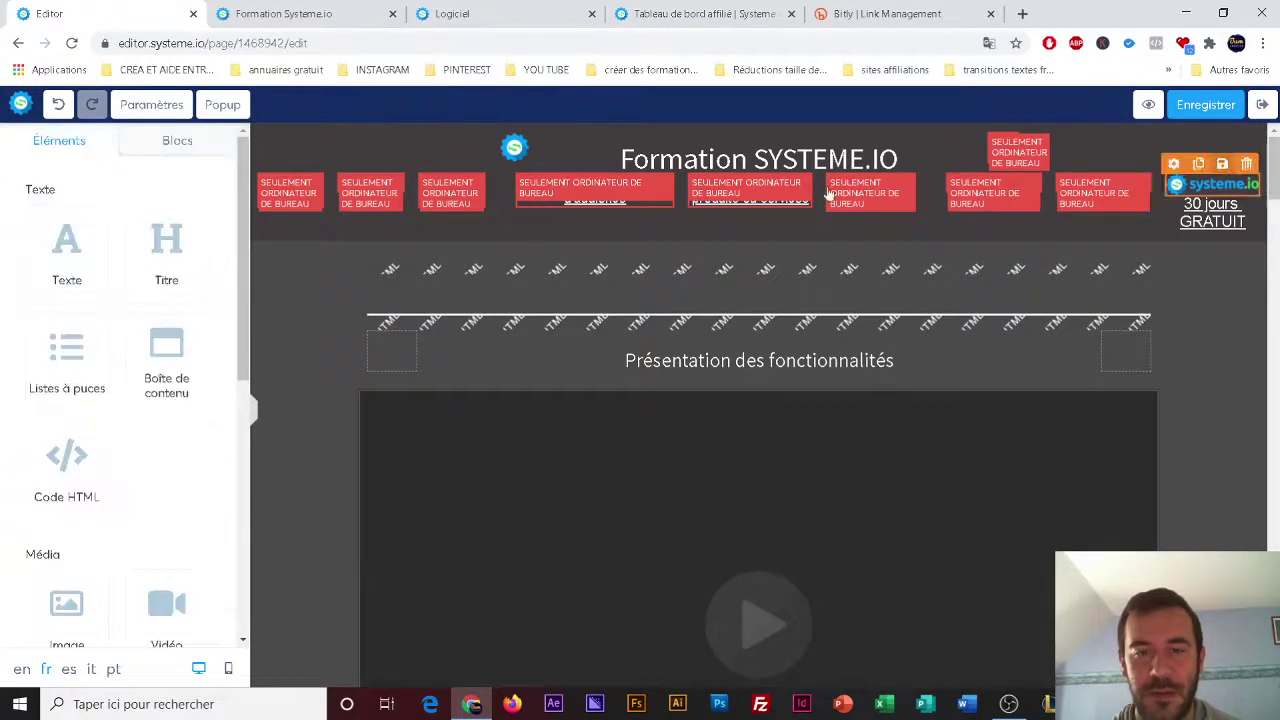
- Check the redirect URL in the image settings of the systeme.io symbol beside the "Formation SYSTEME.IO" title, dismissing the deletion request
click(513, 152)
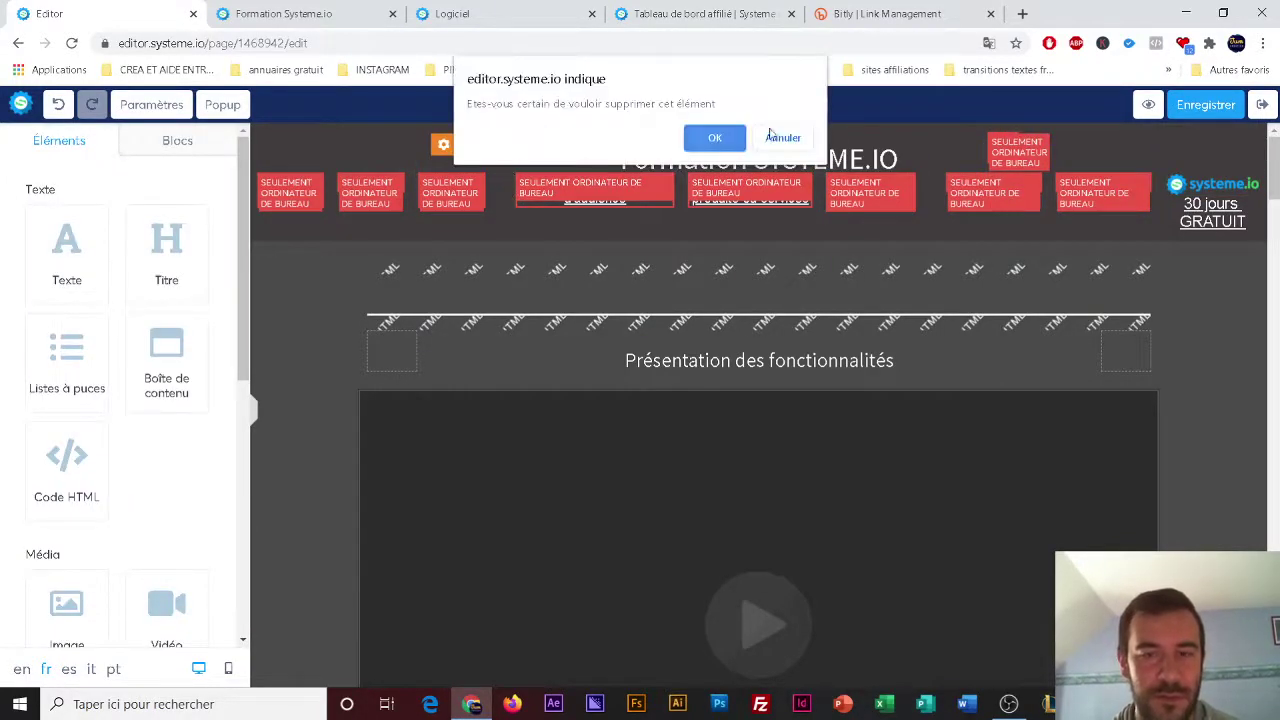
click(776, 137)
click(510, 152)
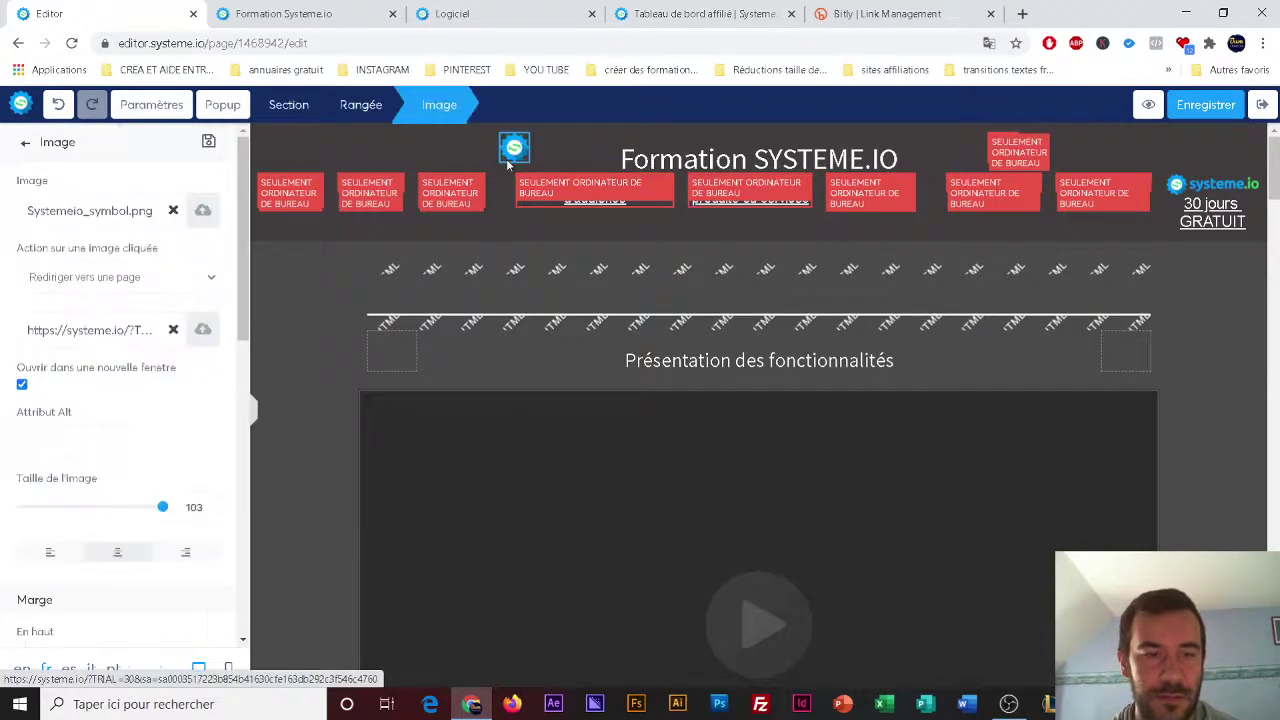
drag(47, 338, 161, 357)
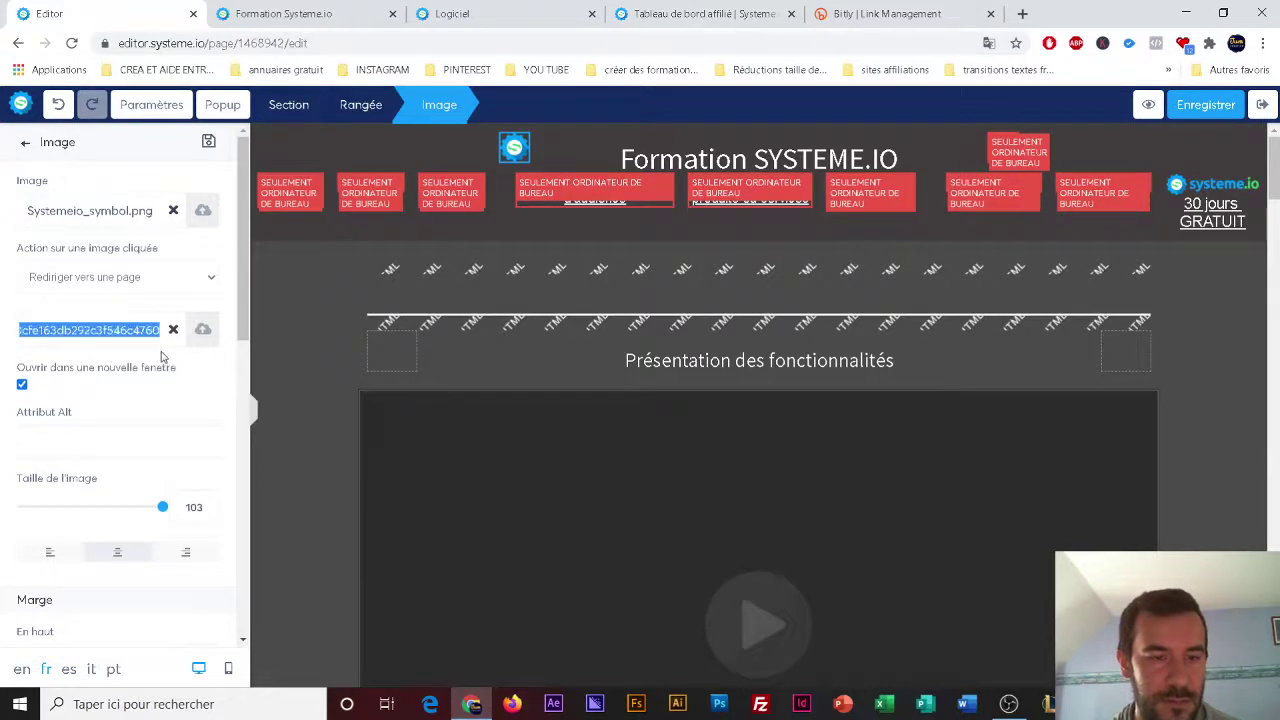
mouse_move(1274, 172)
mouse_down()
mouse_move(1275, 630)
mouse_move(1275, 165)
mouse_up()
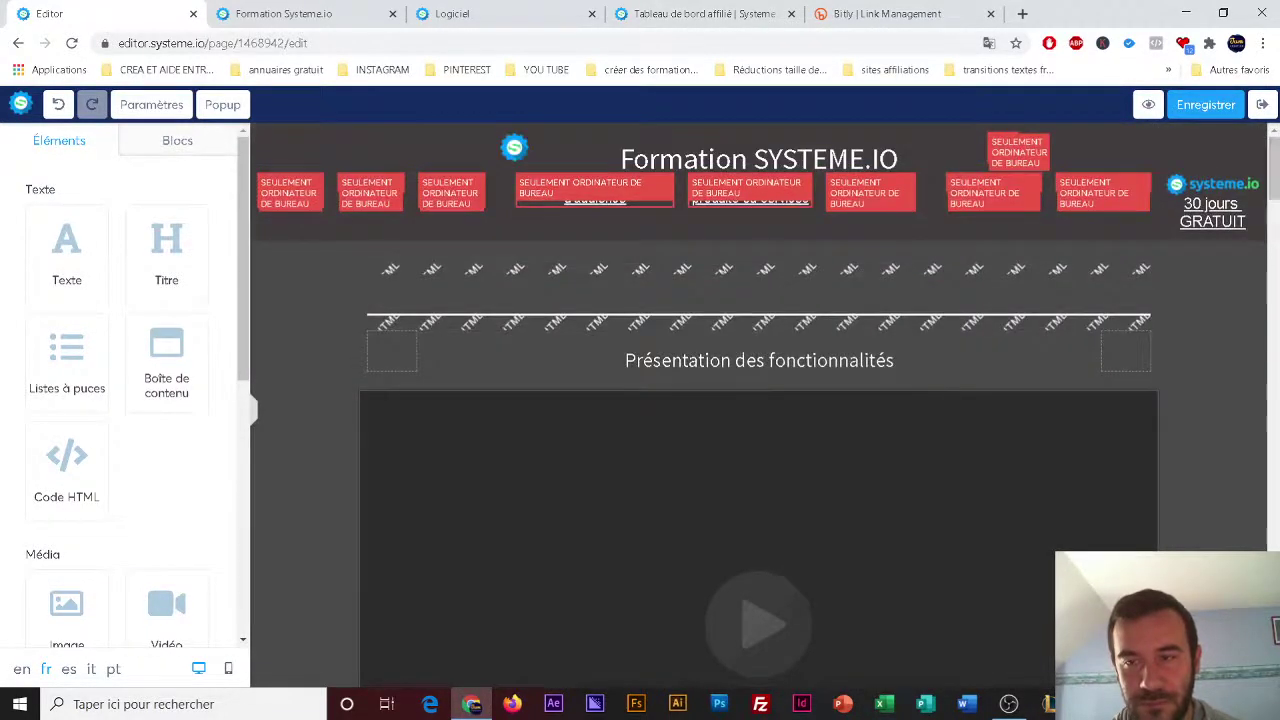
- Select the header's "30 jours GRATUIT" text element to look for its link options
click(1211, 224)
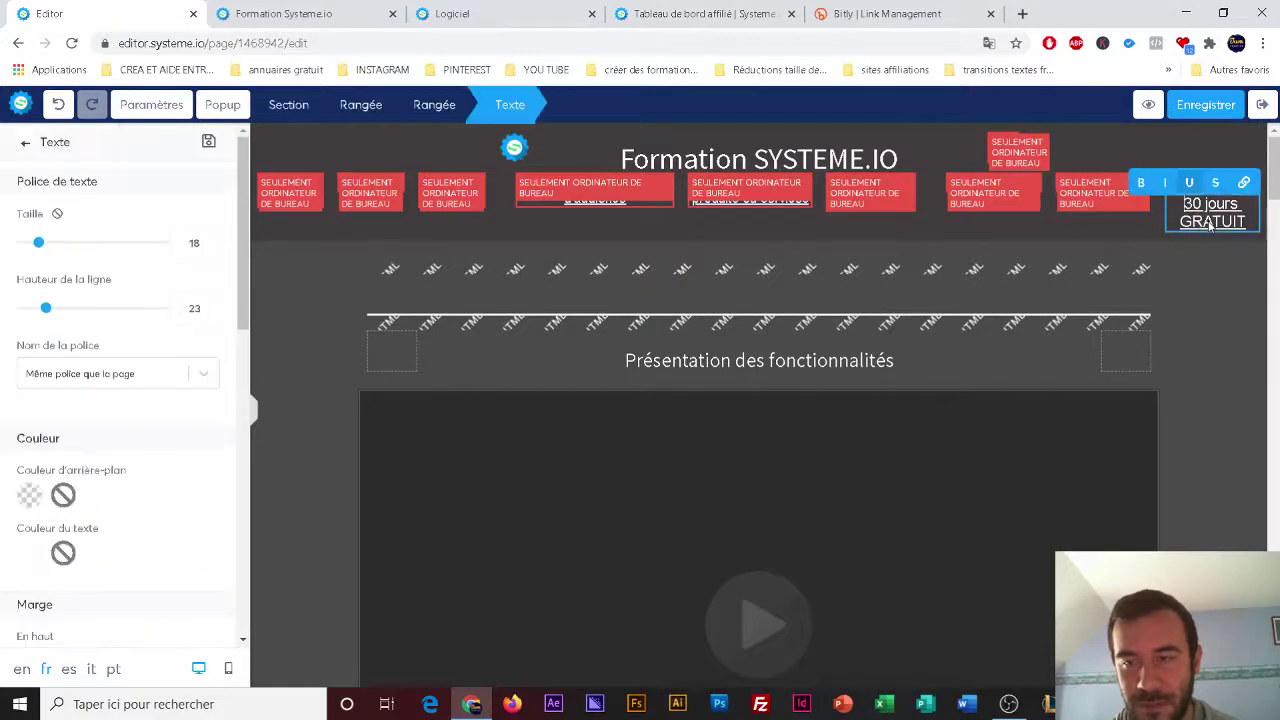
click(1170, 276)
click(1196, 222)
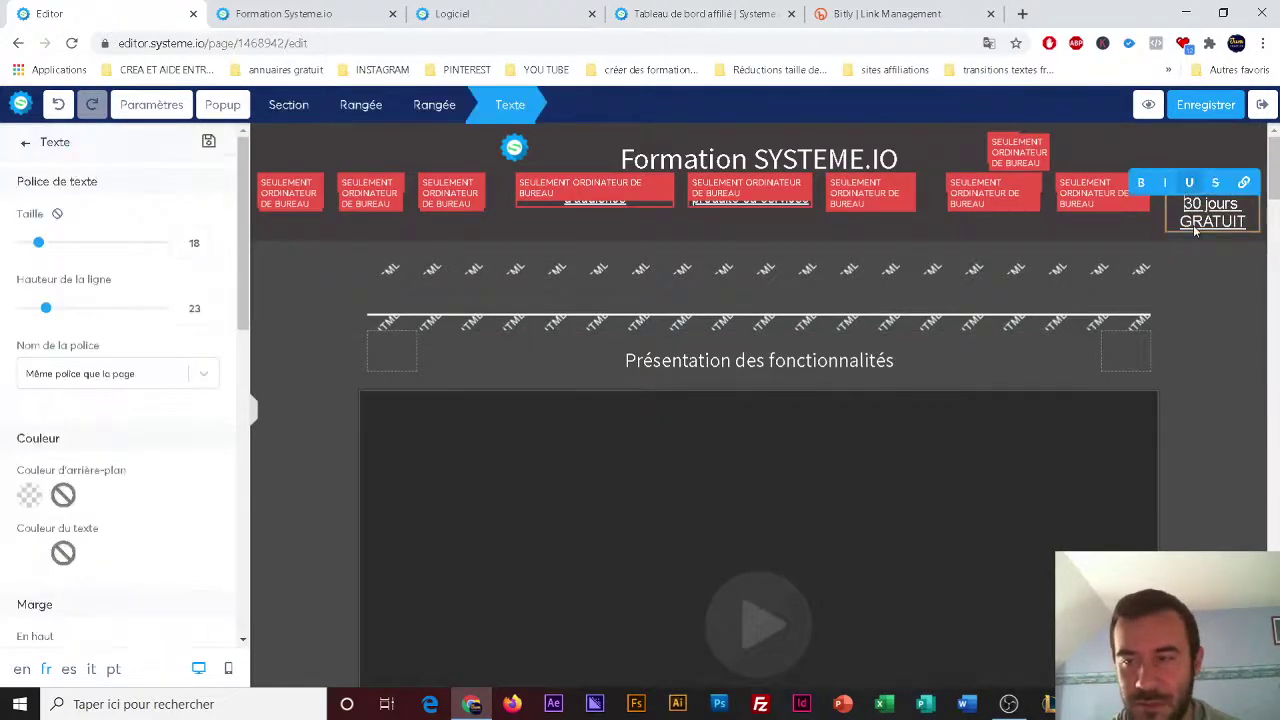
click(1248, 188)
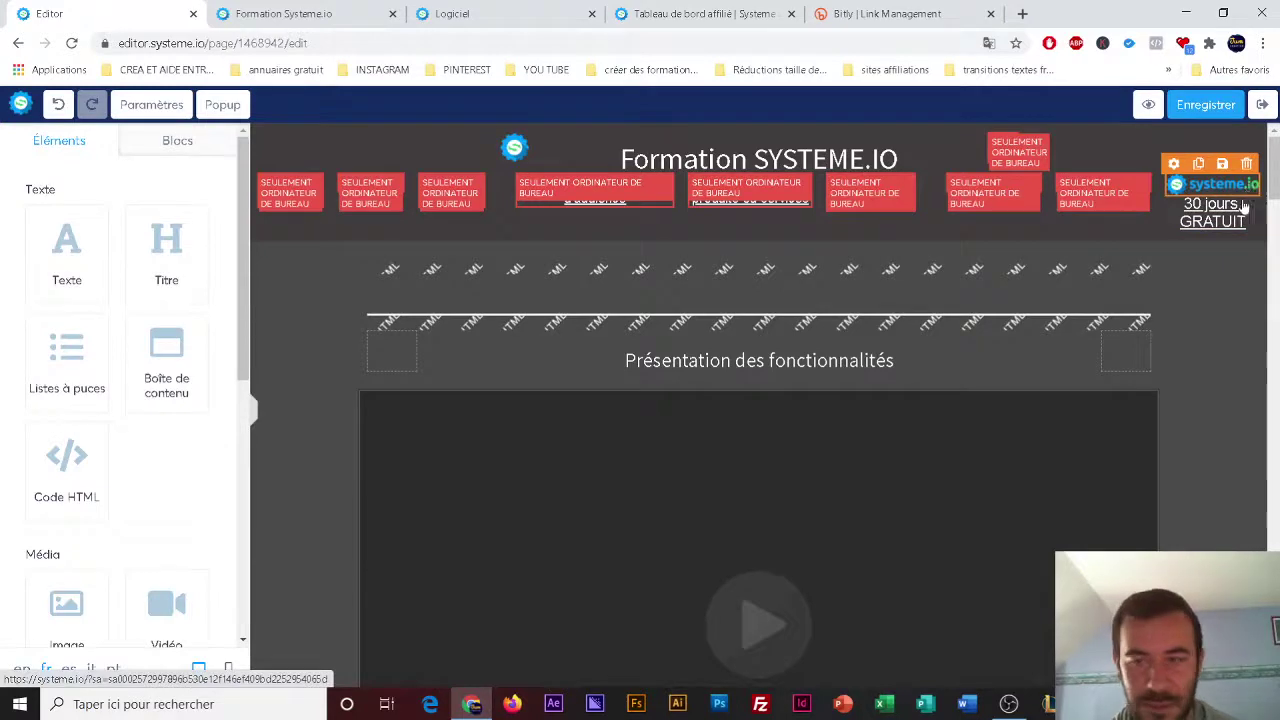
click(1228, 216)
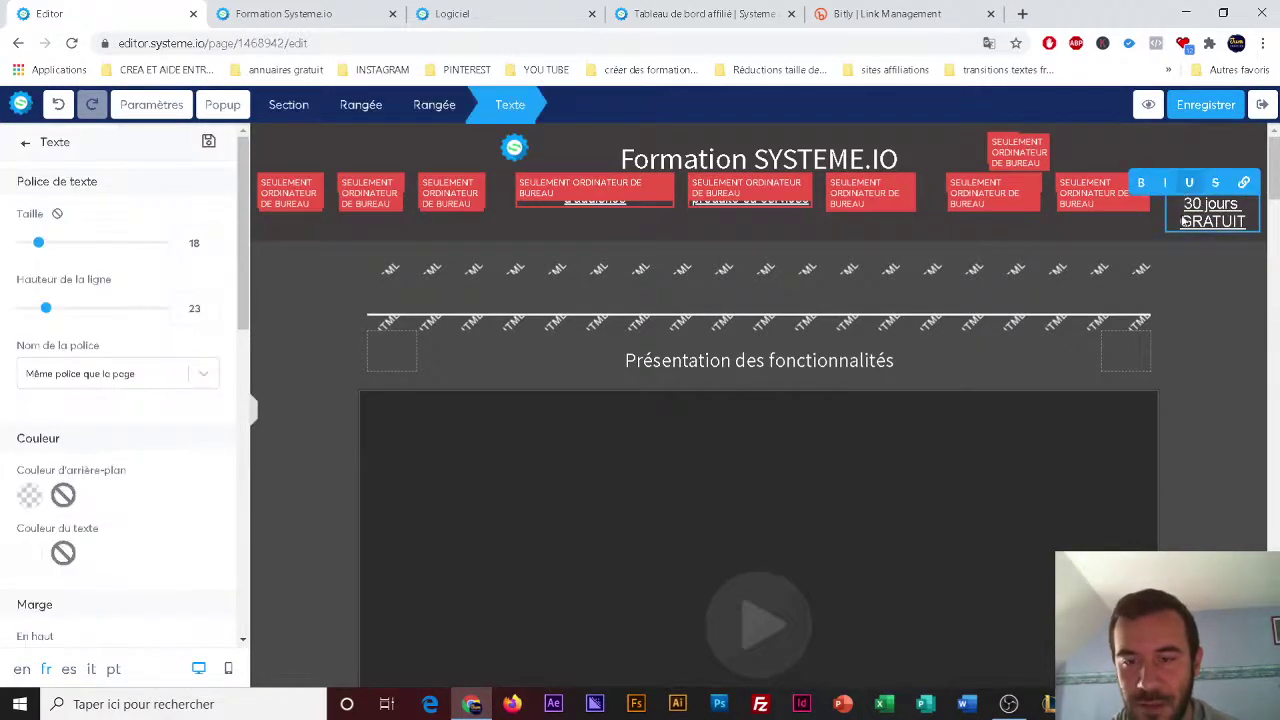
click(1118, 314)
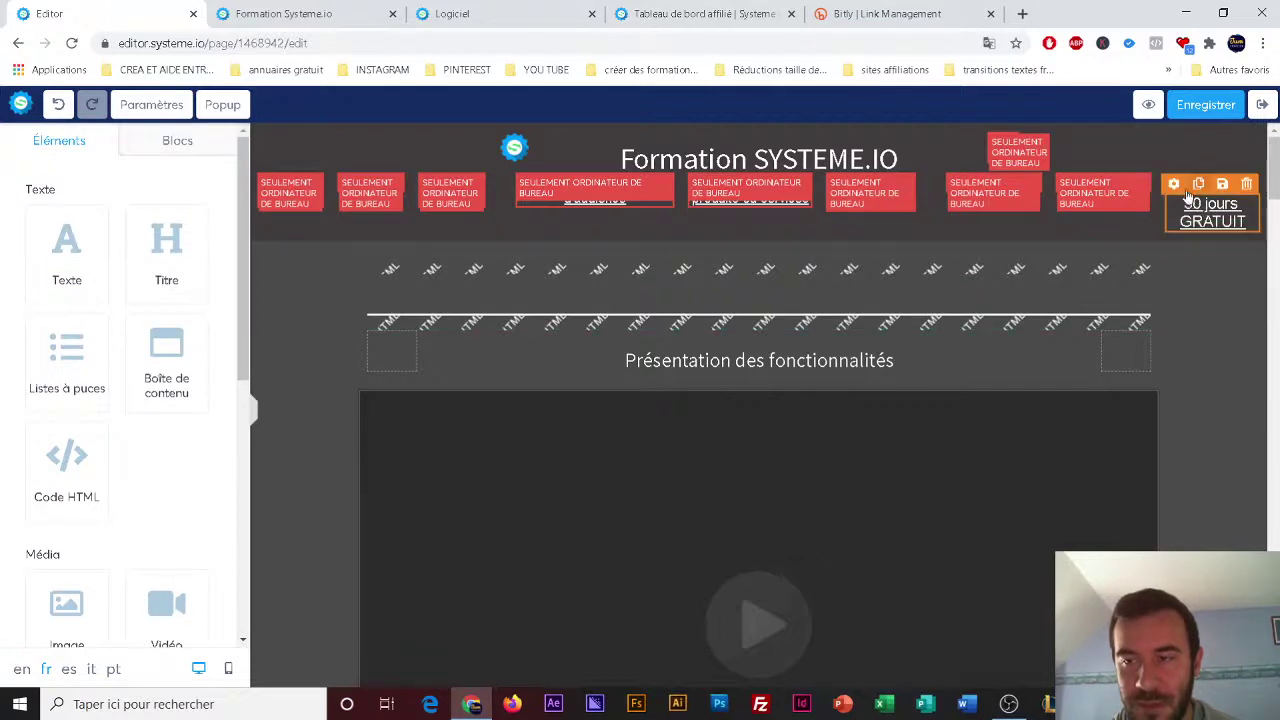
- Try moving the "30 jours GRATUIT" text above the header's systeme.io logo to reach its link, and undo the move
drag(1172, 186, 1158, 210)
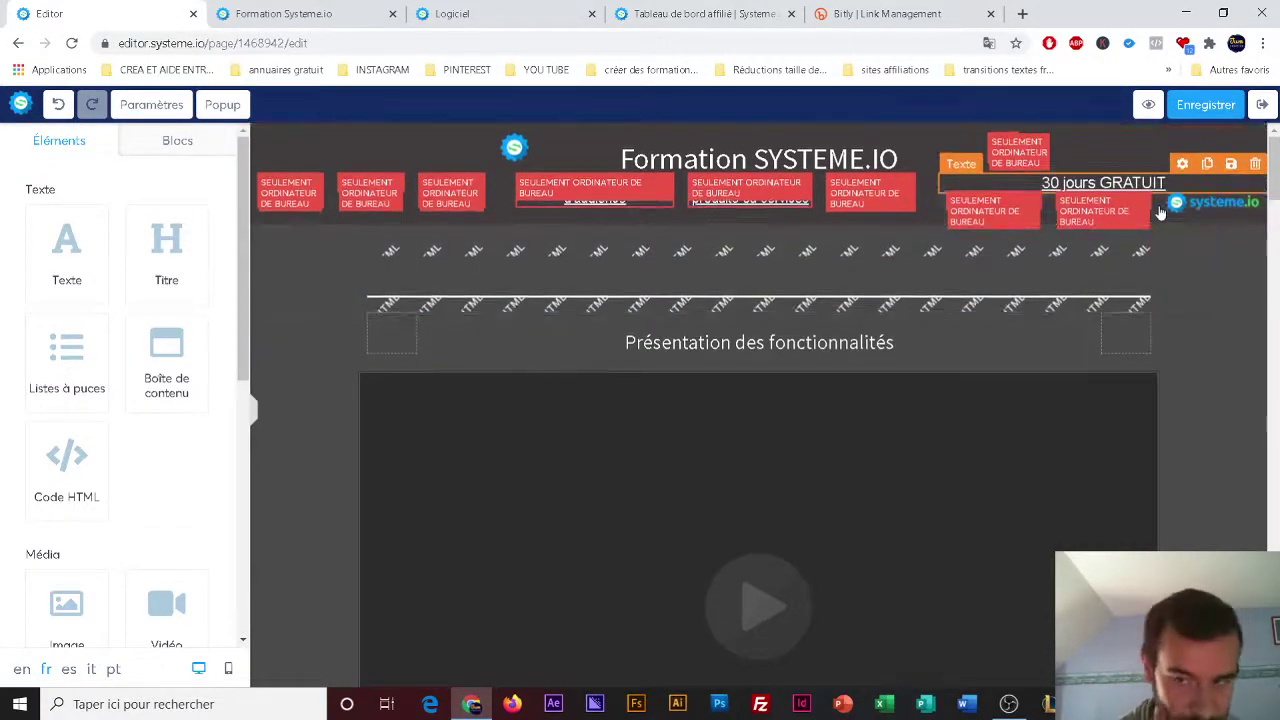
click(1160, 186)
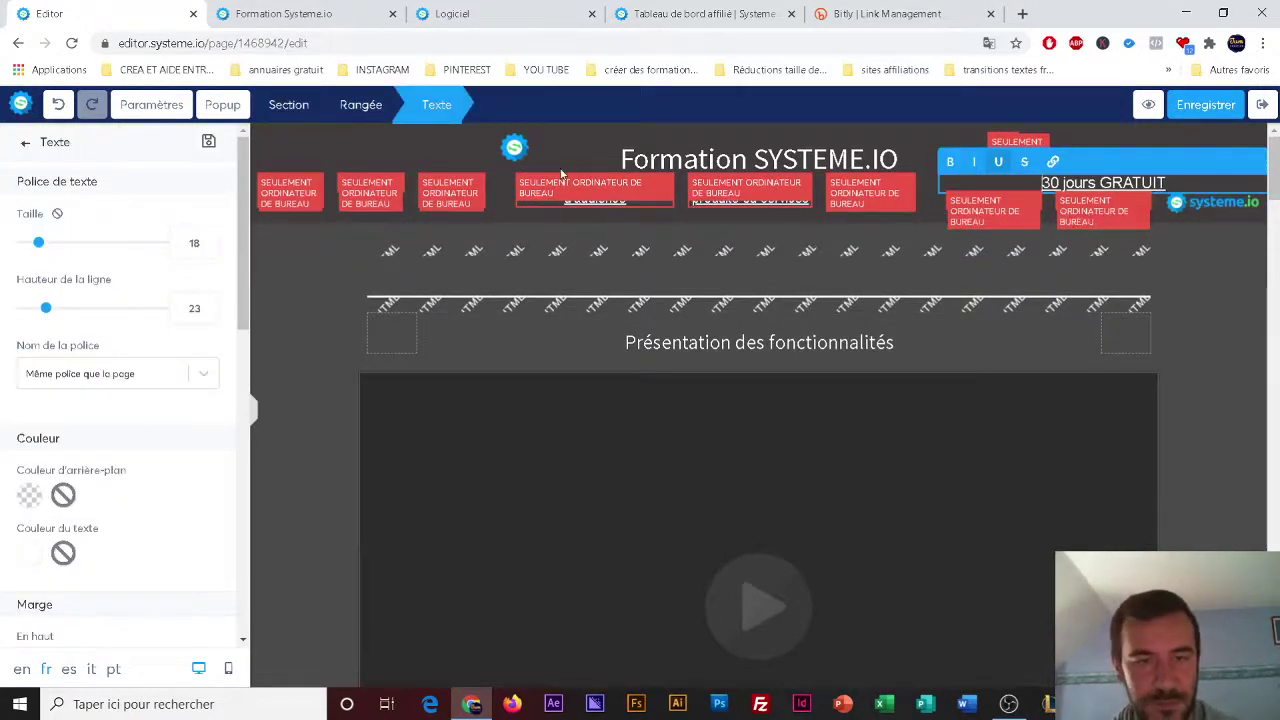
click(58, 104)
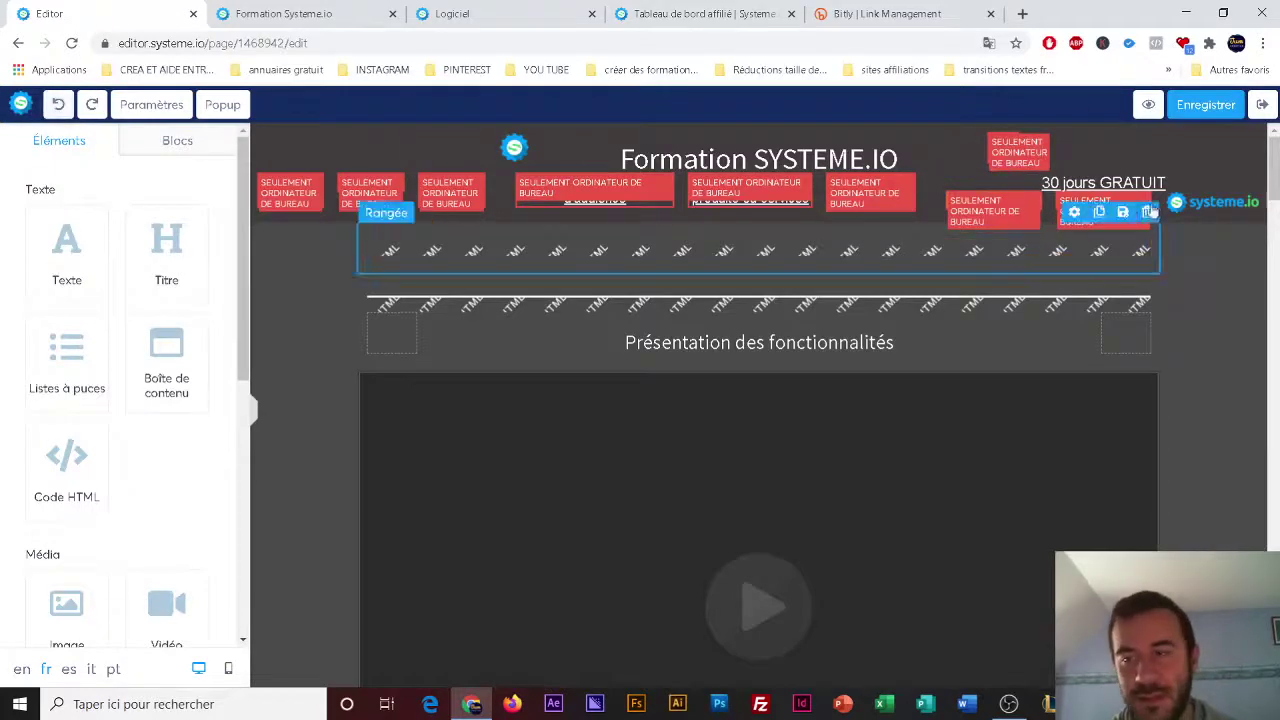
click(58, 104)
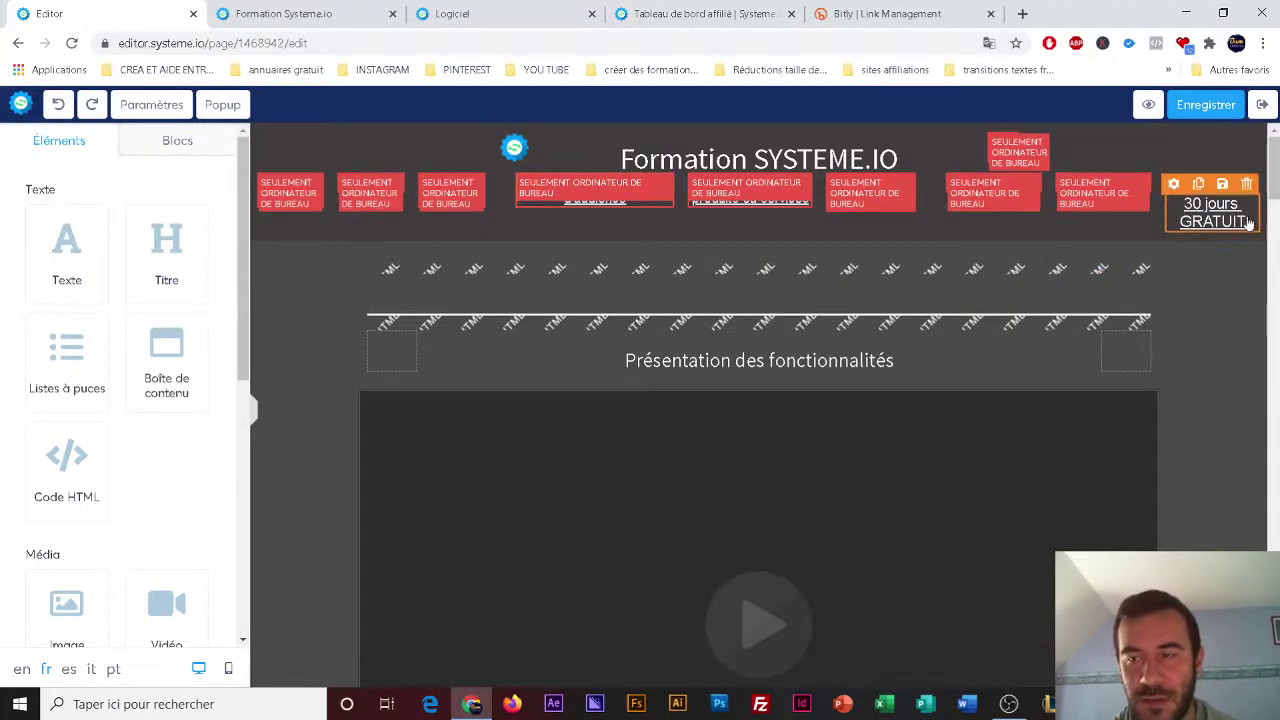
- Move the "30 jours GRATUIT" text above the "Présentation des fonctionnalités" heading, select its link URL, and undo the move
drag(1256, 235, 945, 364)
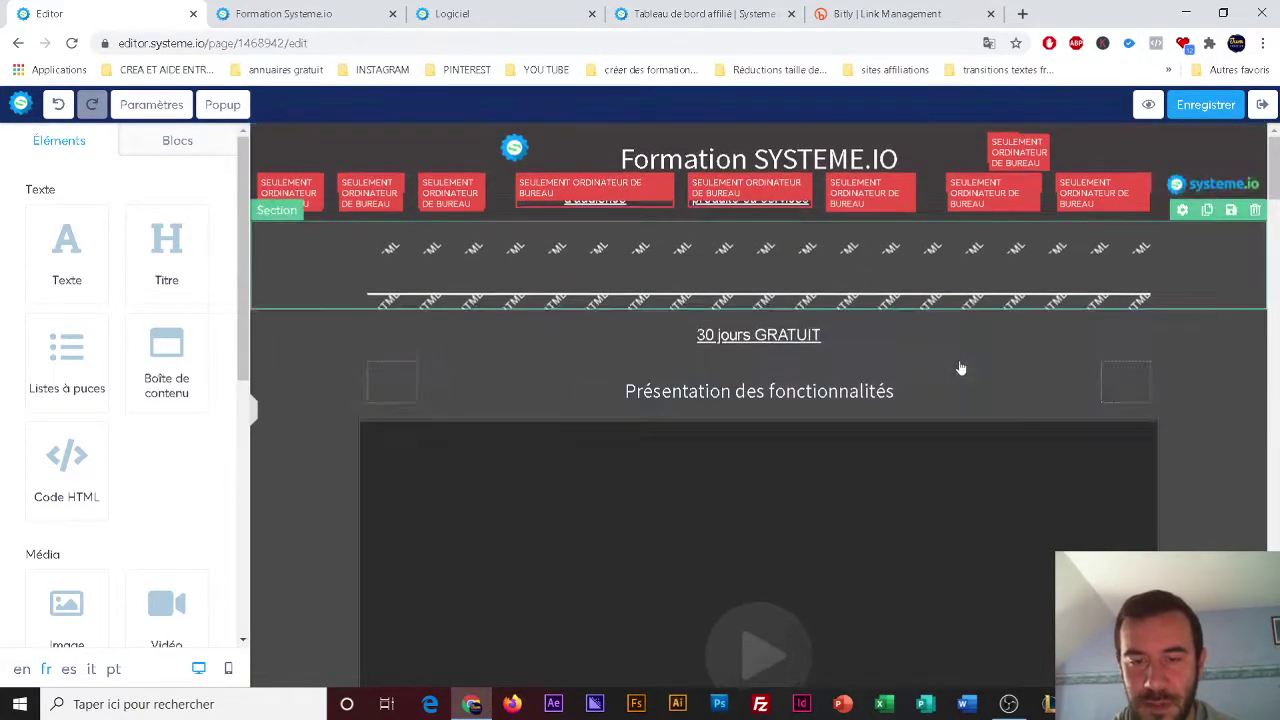
click(785, 345)
click(785, 338)
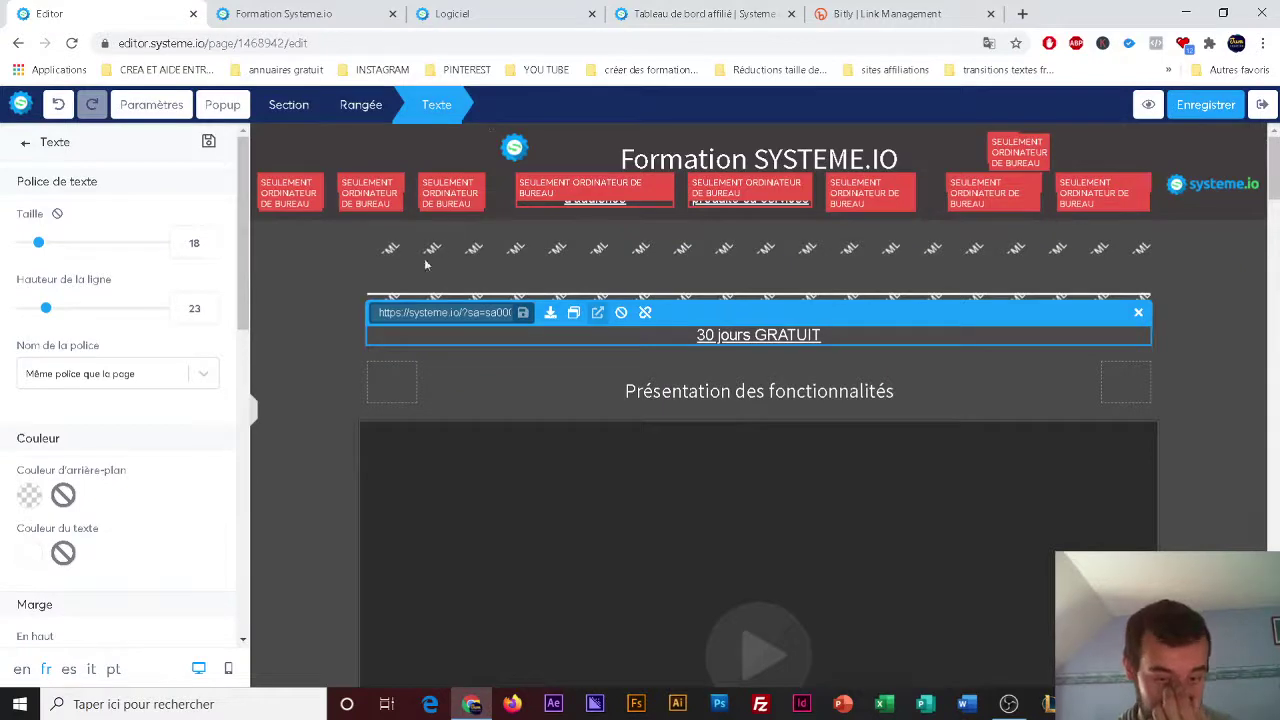
drag(500, 313, 533, 319)
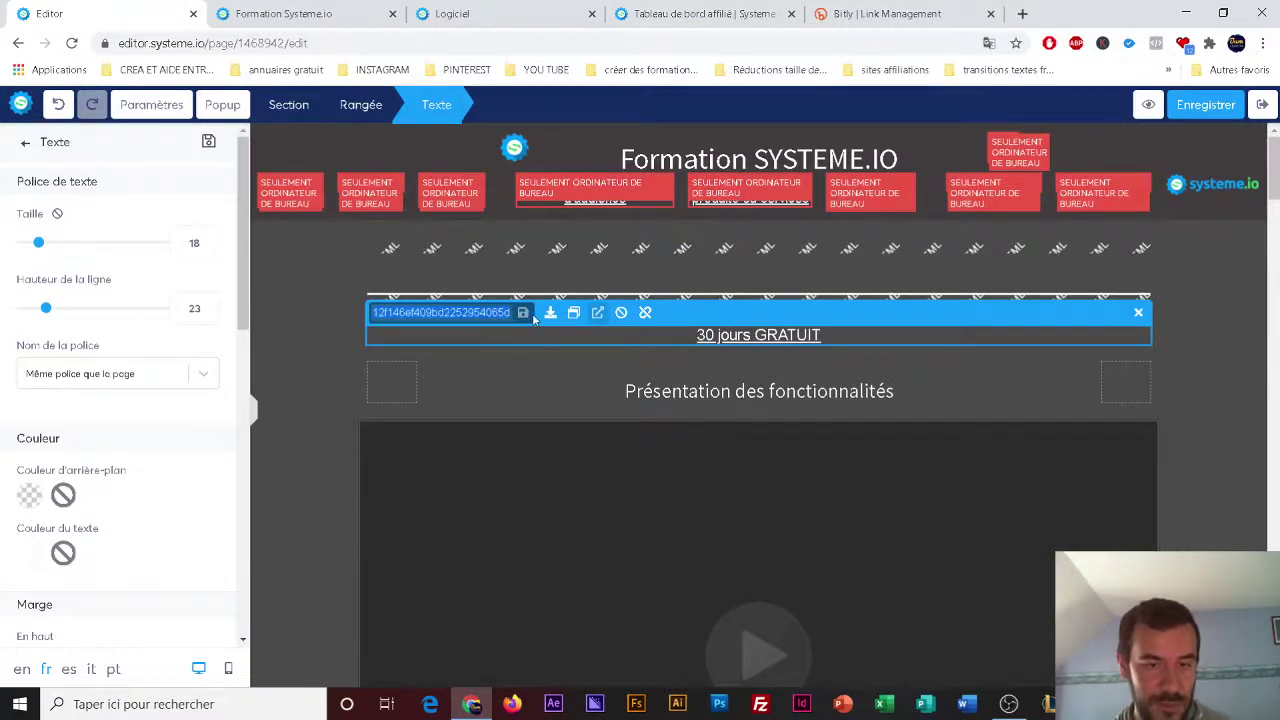
click(57, 106)
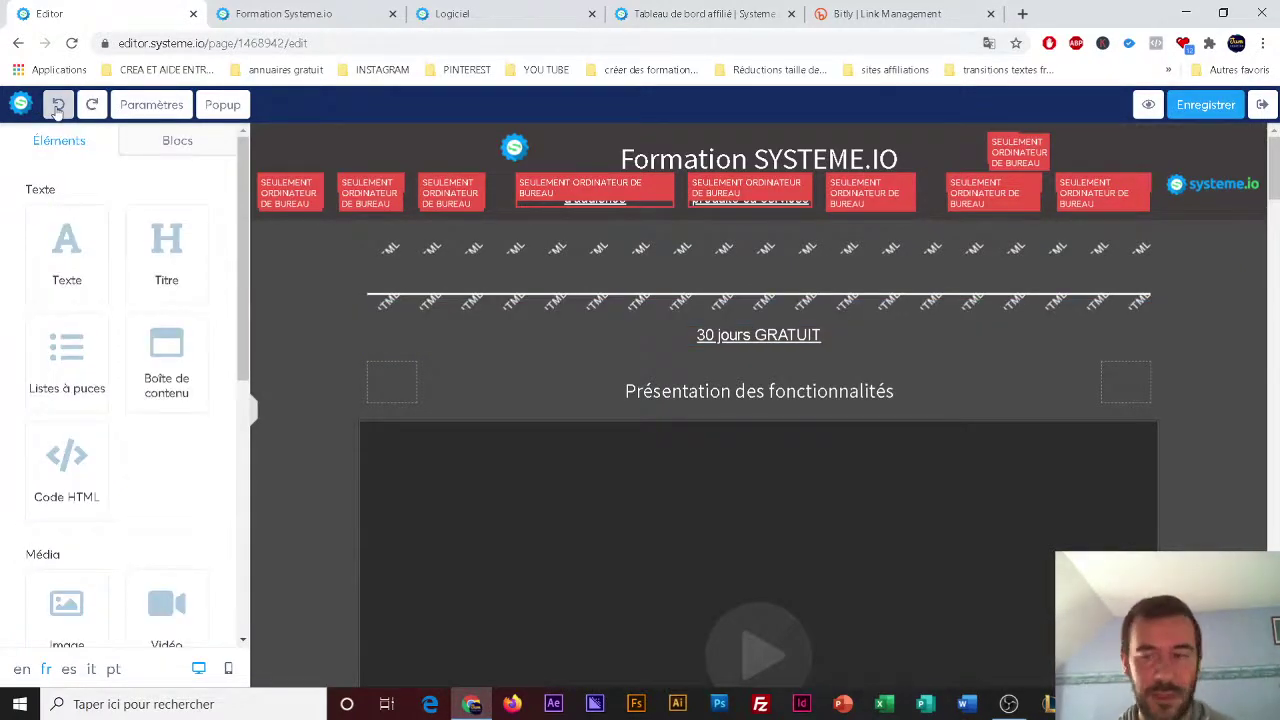
click(57, 106)
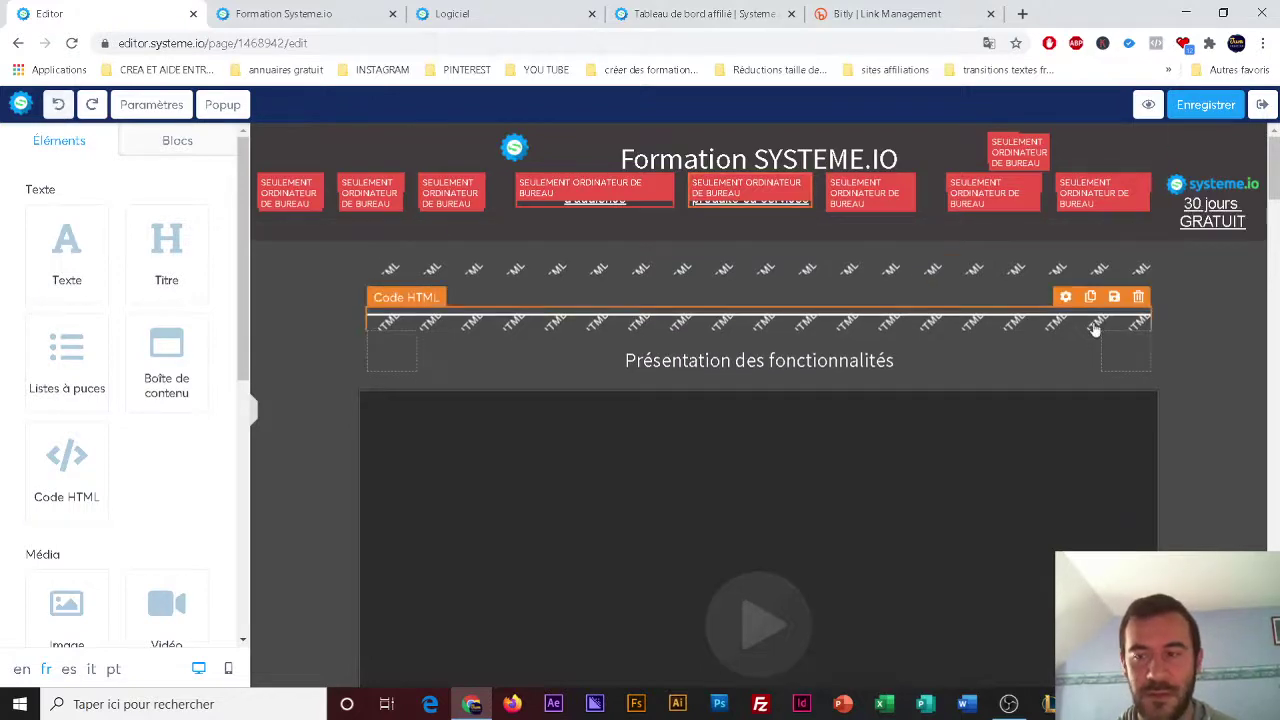
- Look through the Formation Systeme.io page in the editor and its preview, down to the "Inscrivez-vous à Systeme.io" button
scroll(1265, 398, down, 15)
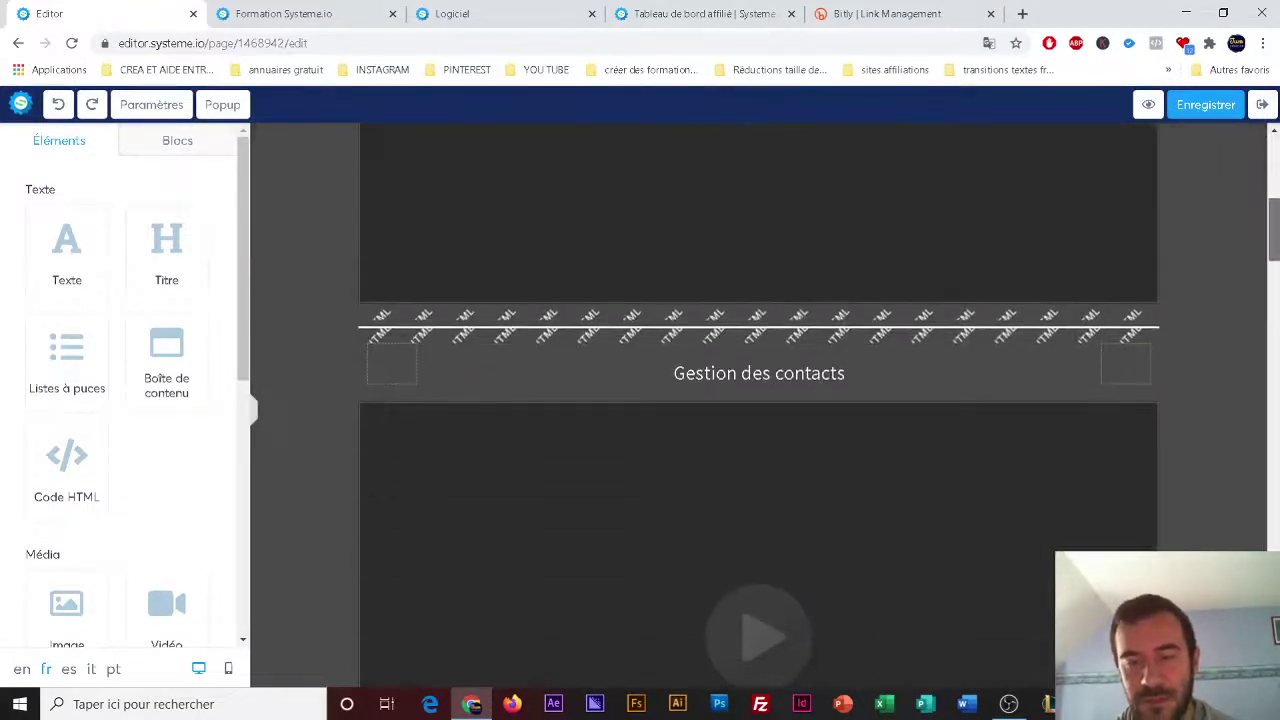
scroll(1265, 398, up, 10)
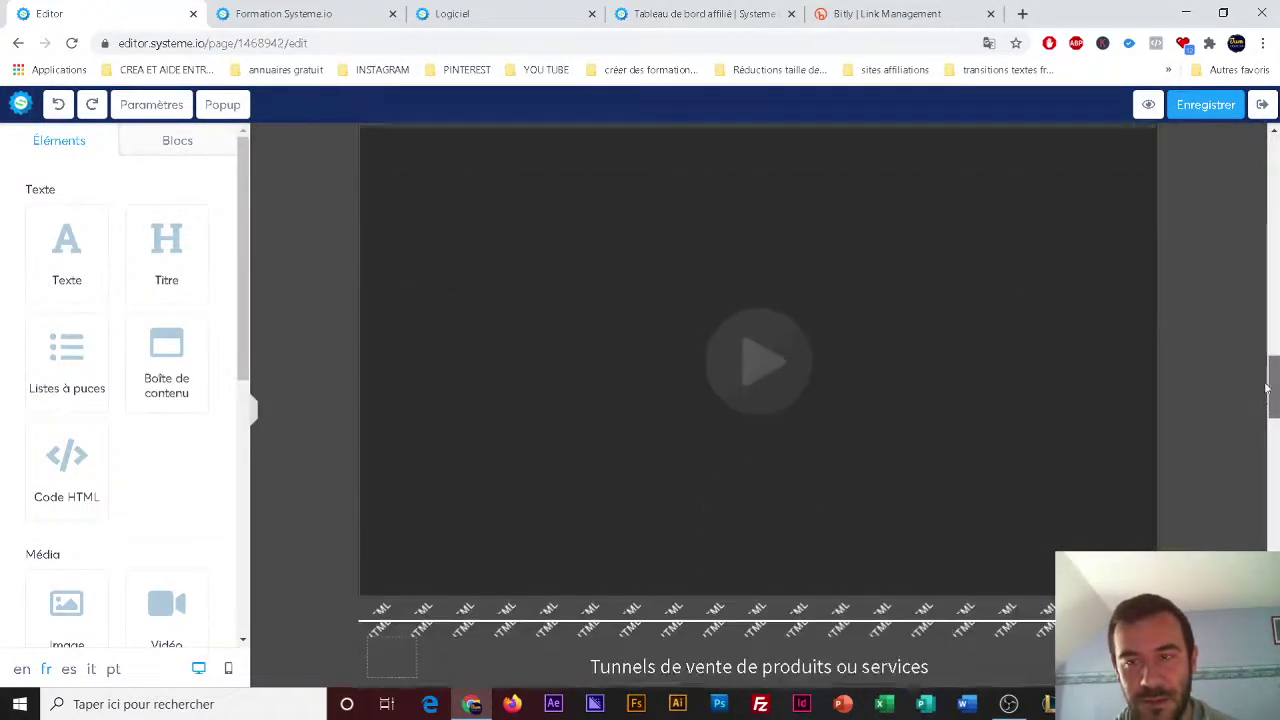
click(351, 7)
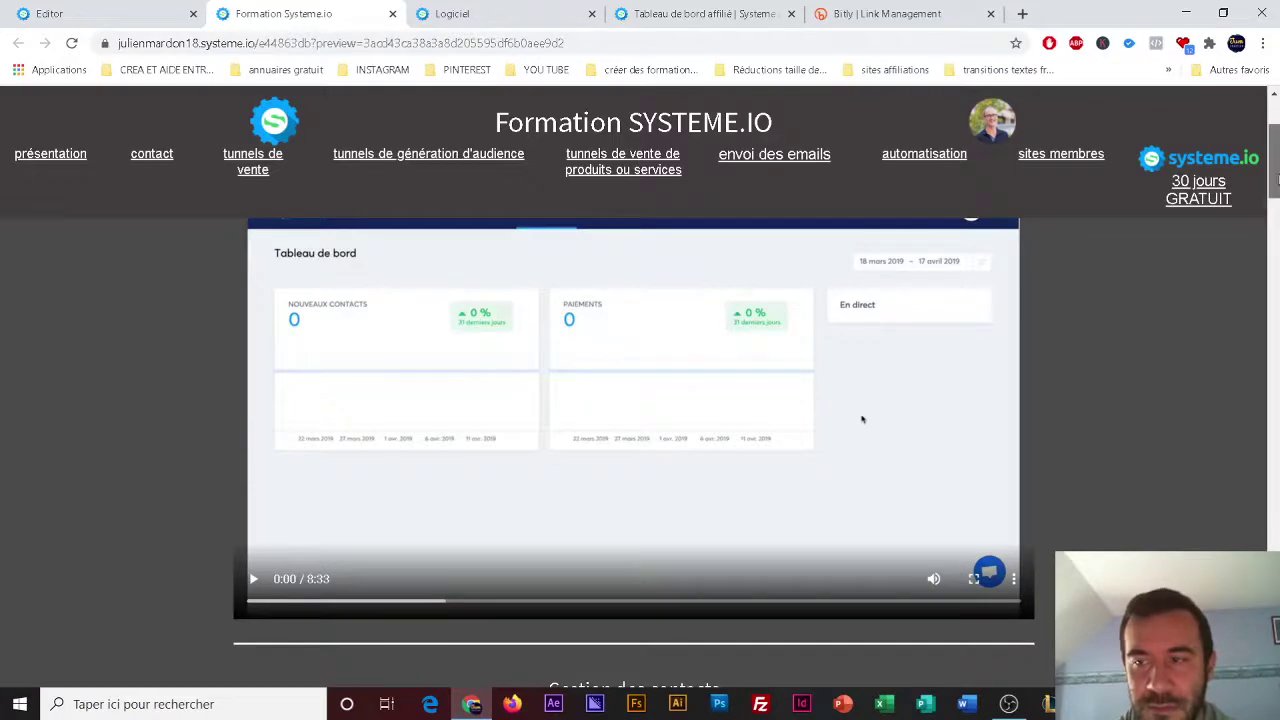
scroll(636, 325, down, 5)
drag(1273, 235, 1263, 553)
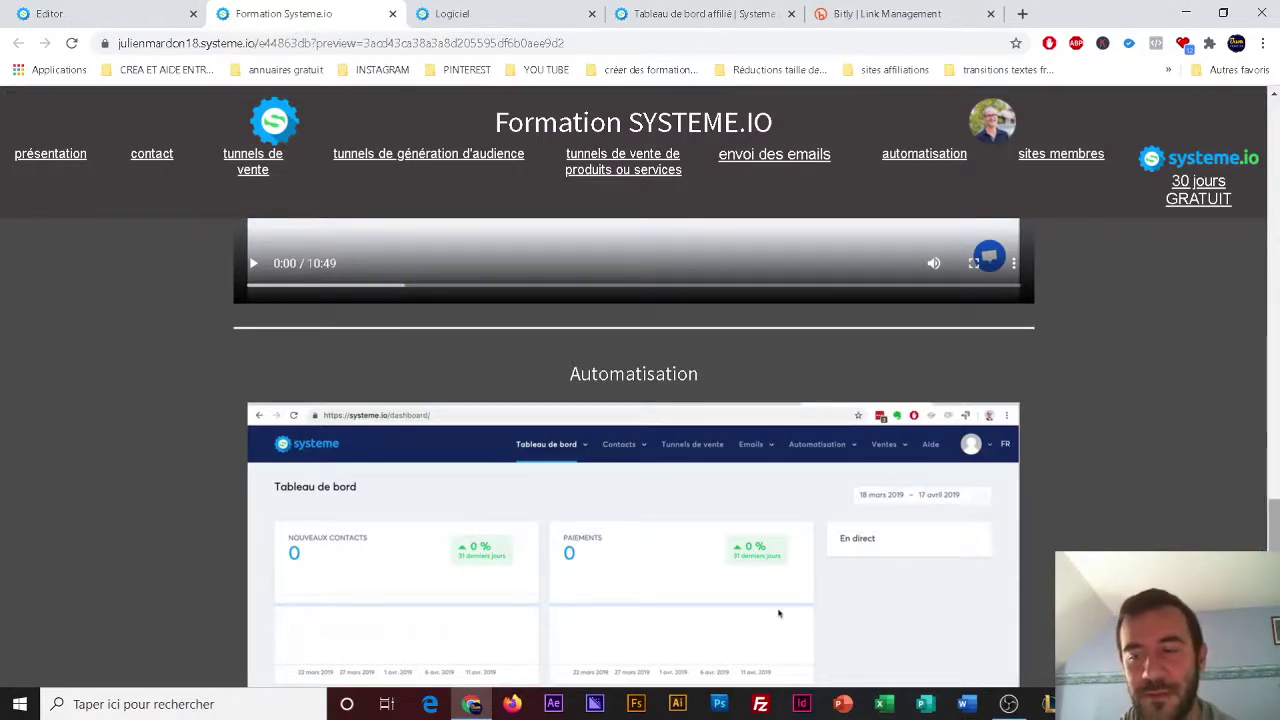
drag(1272, 556, 1272, 559)
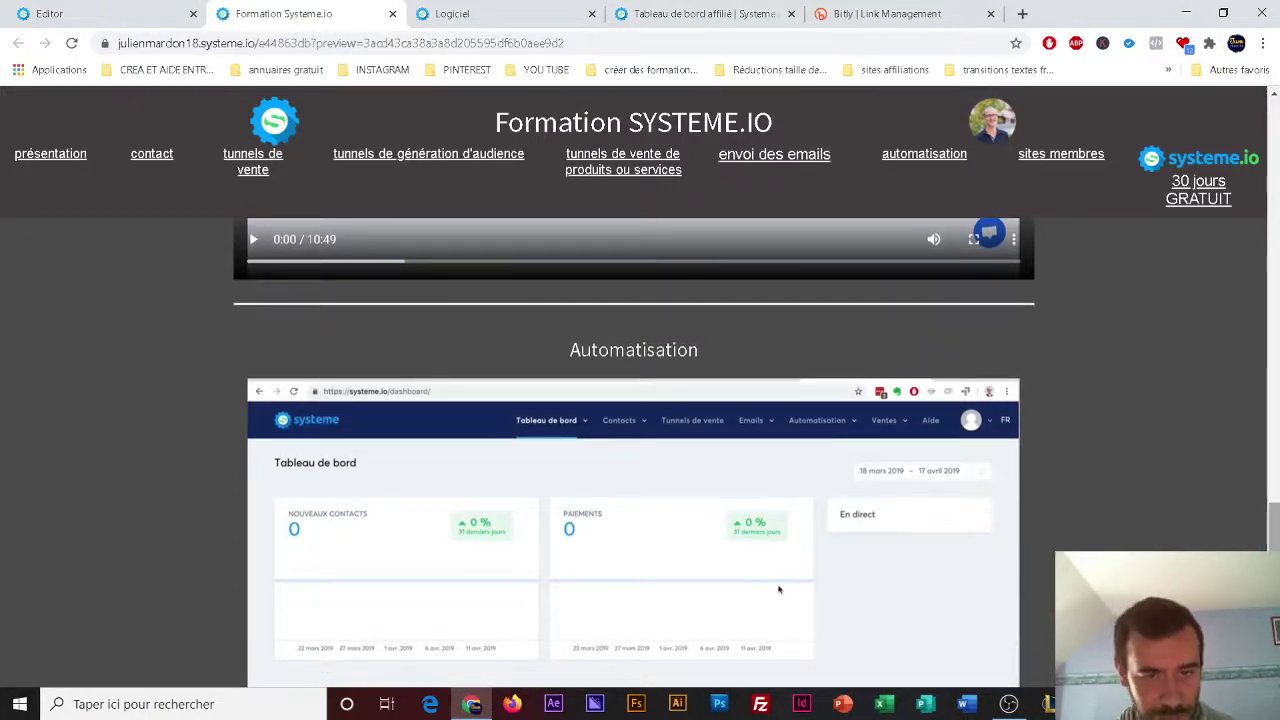
scroll(640, 450, down, 3)
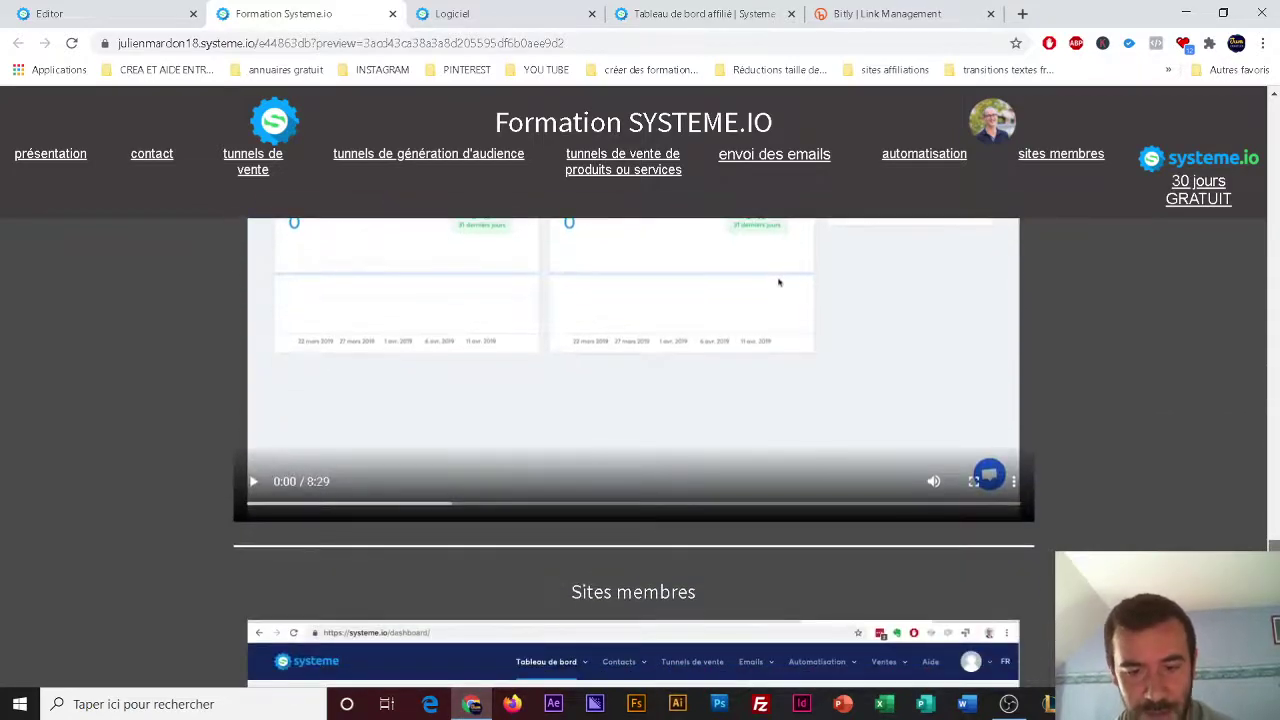
scroll(640, 450, down, 5)
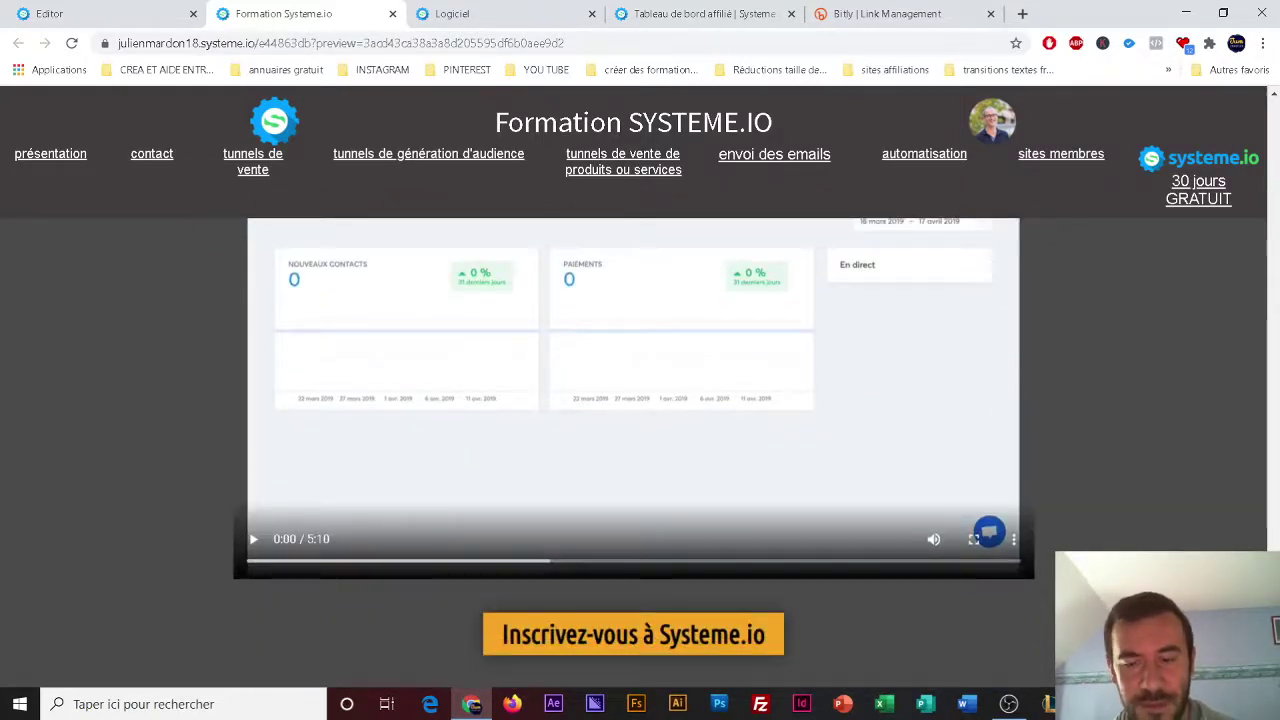
scroll(640, 450, up, 1)
scroll(413, 200, up, 5)
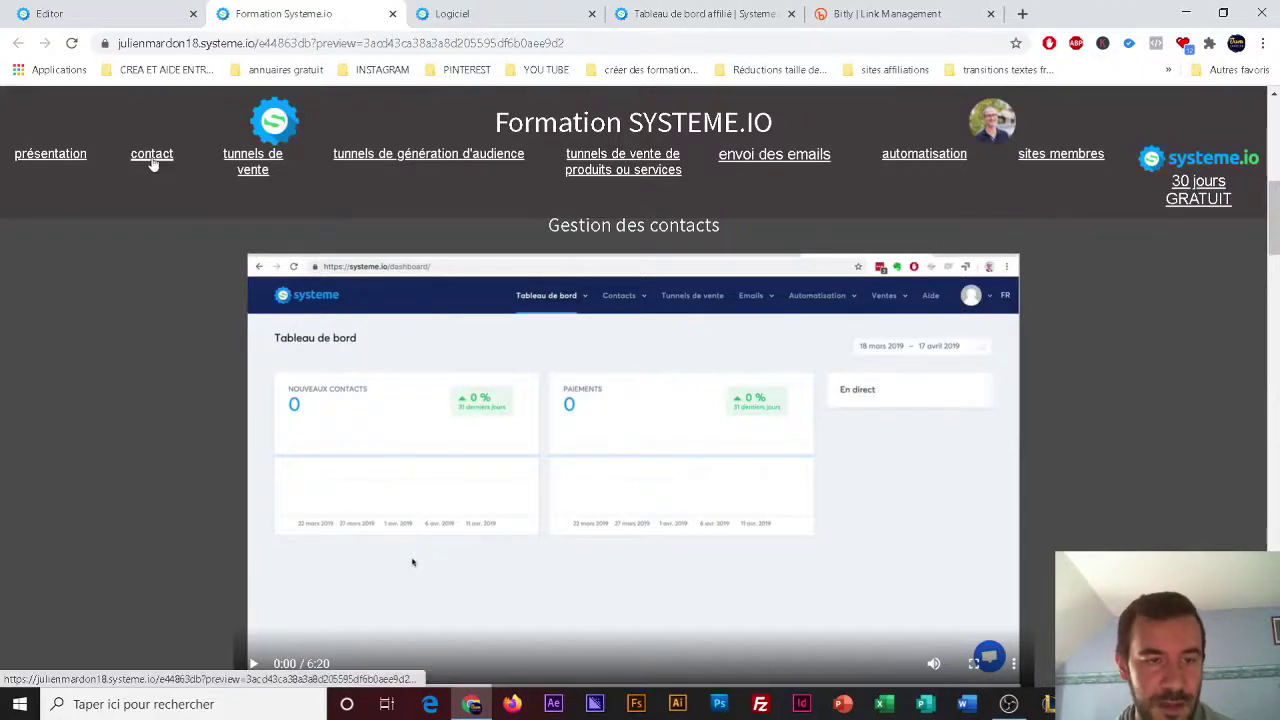
- Test the preview's header anchor links from "tunnels de vente" through "automatisation" and select the resulting page URL
click(266, 165)
click(395, 156)
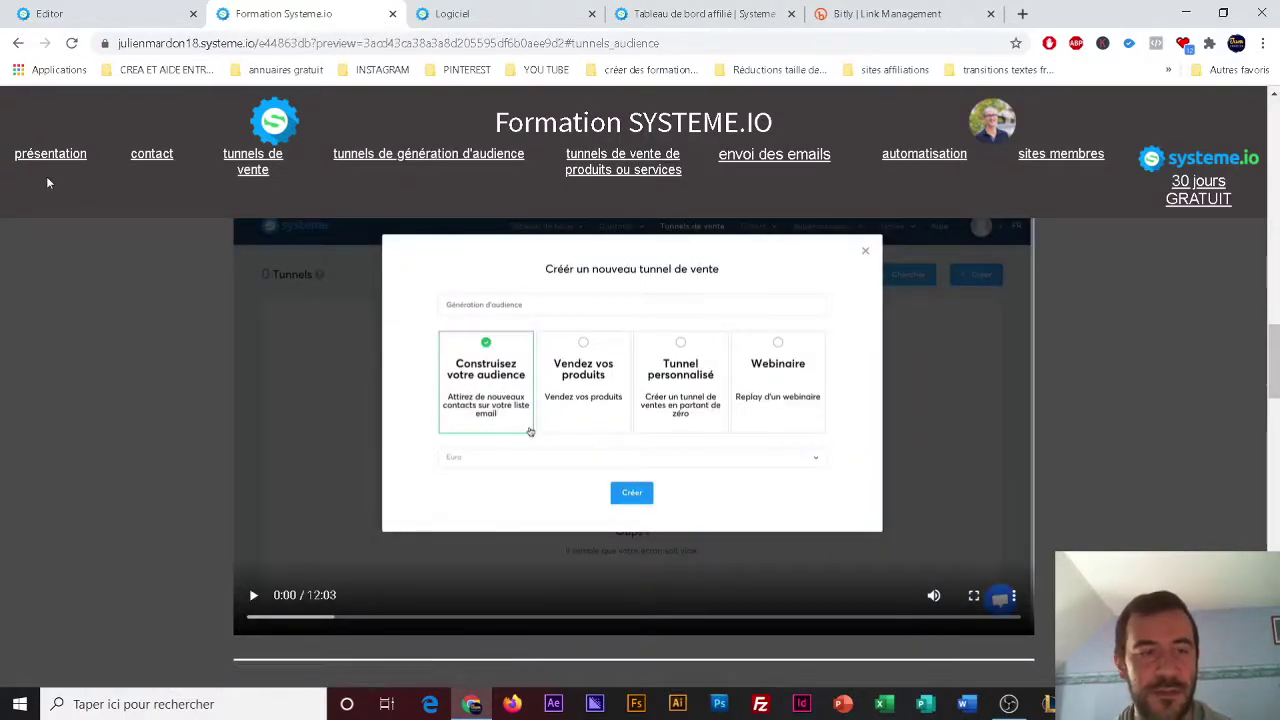
click(575, 163)
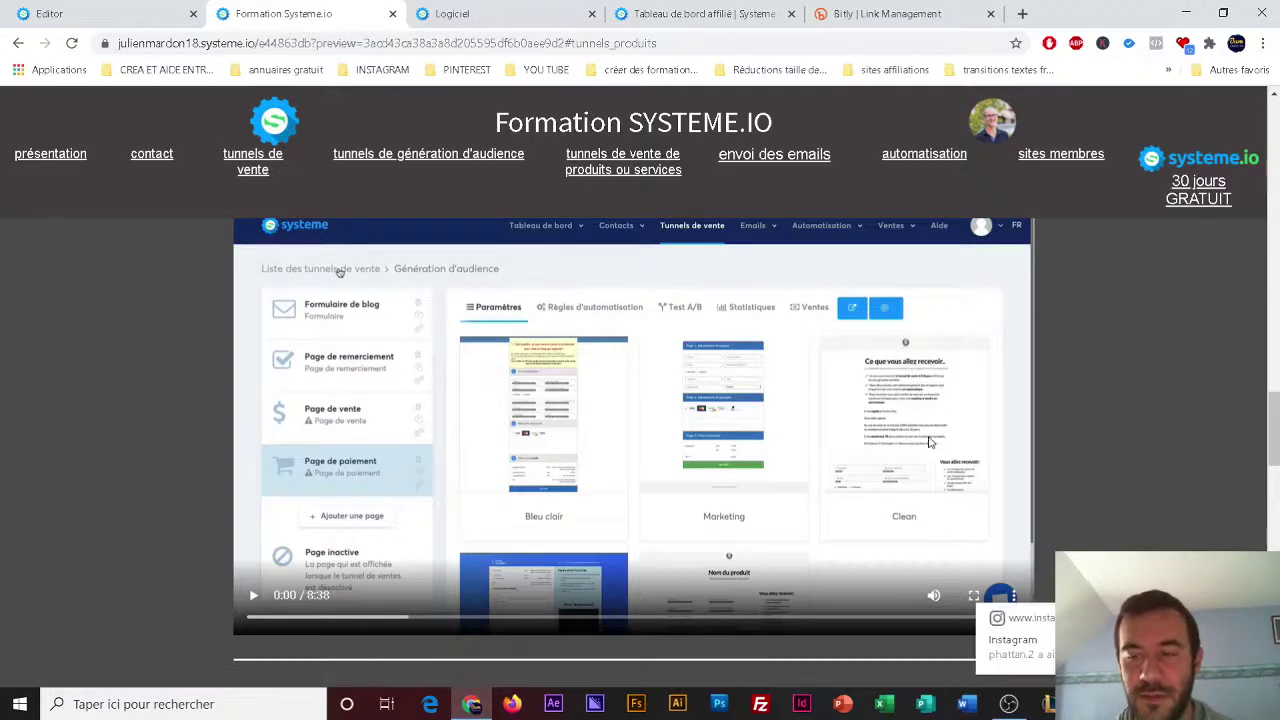
scroll(1203, 539, up, 15)
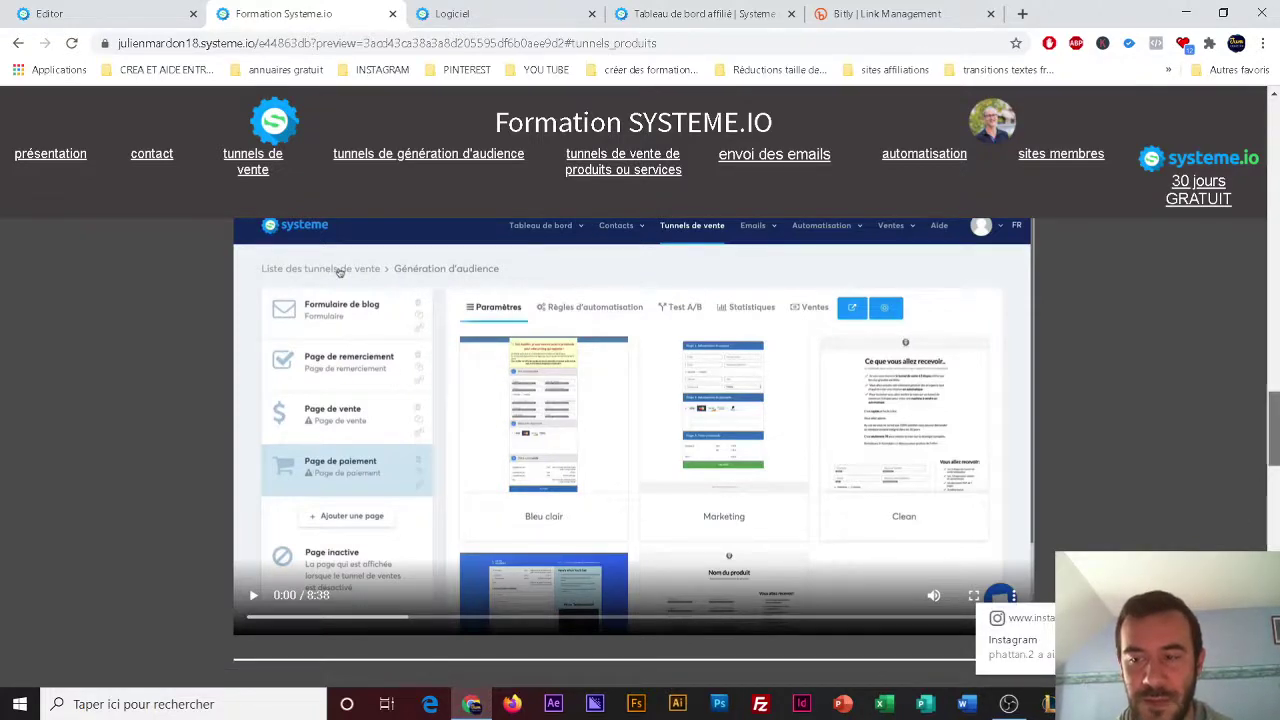
scroll(412, 514, up, 2)
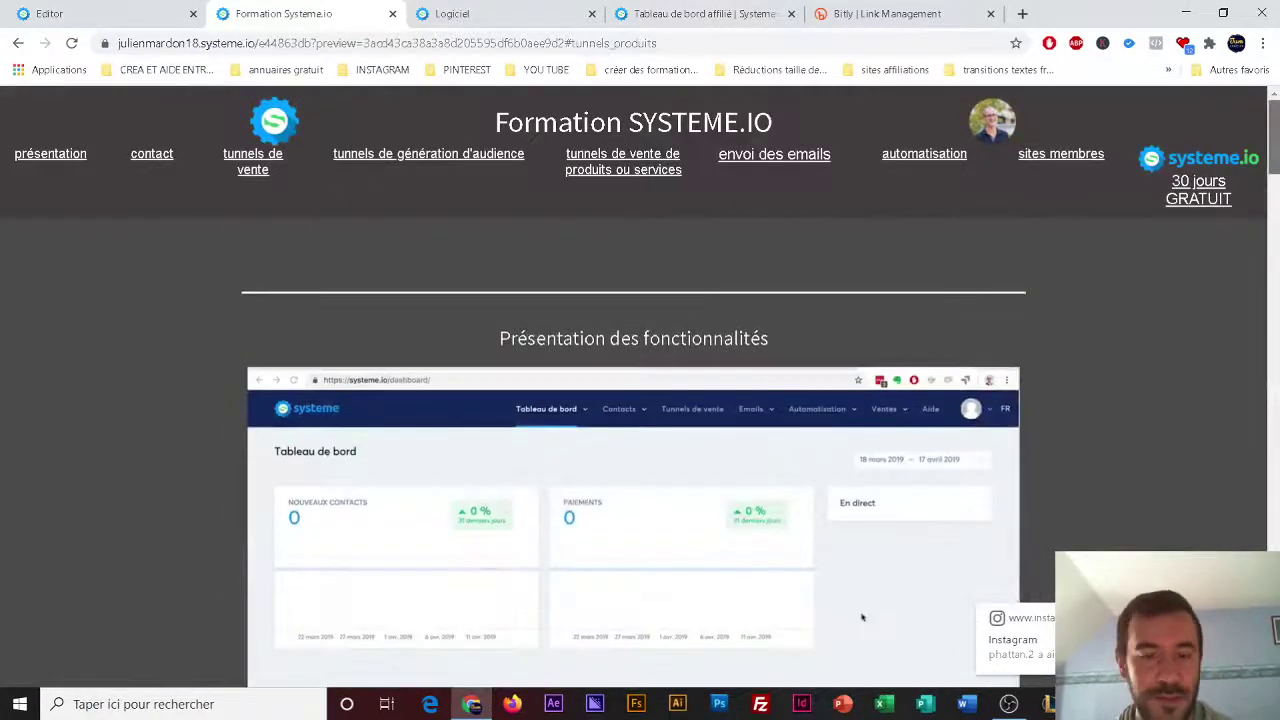
click(822, 156)
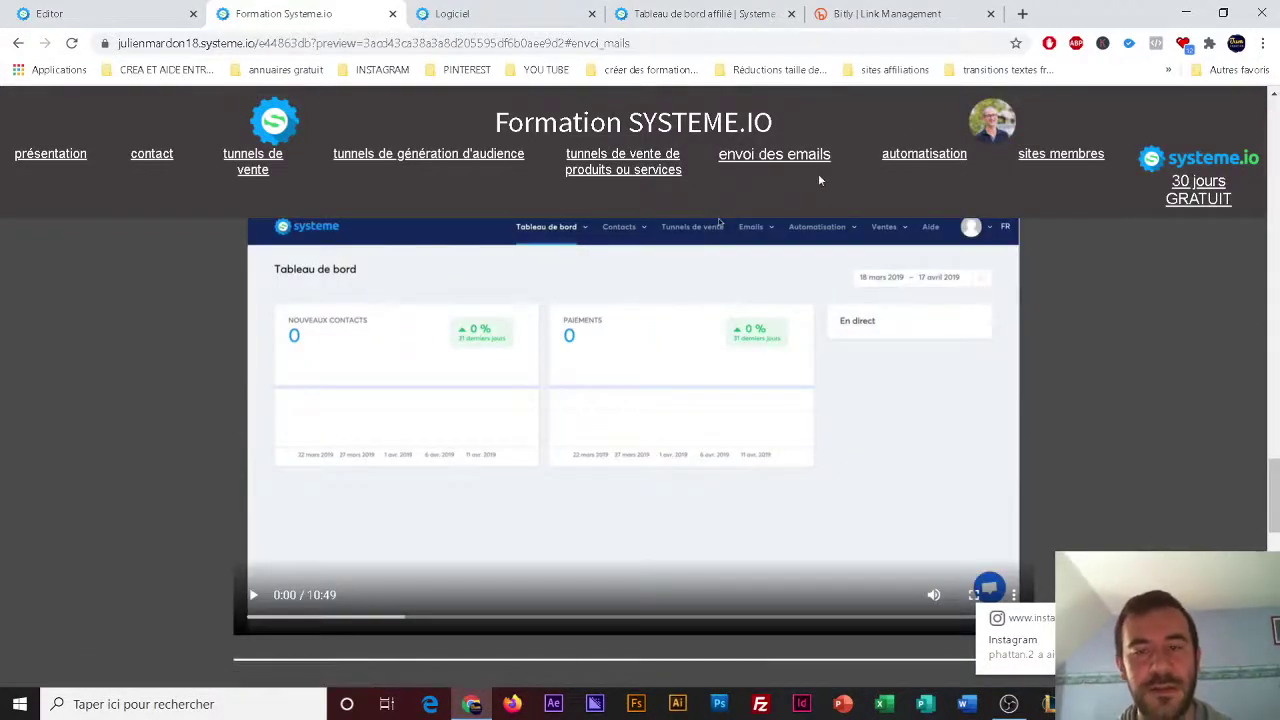
click(905, 154)
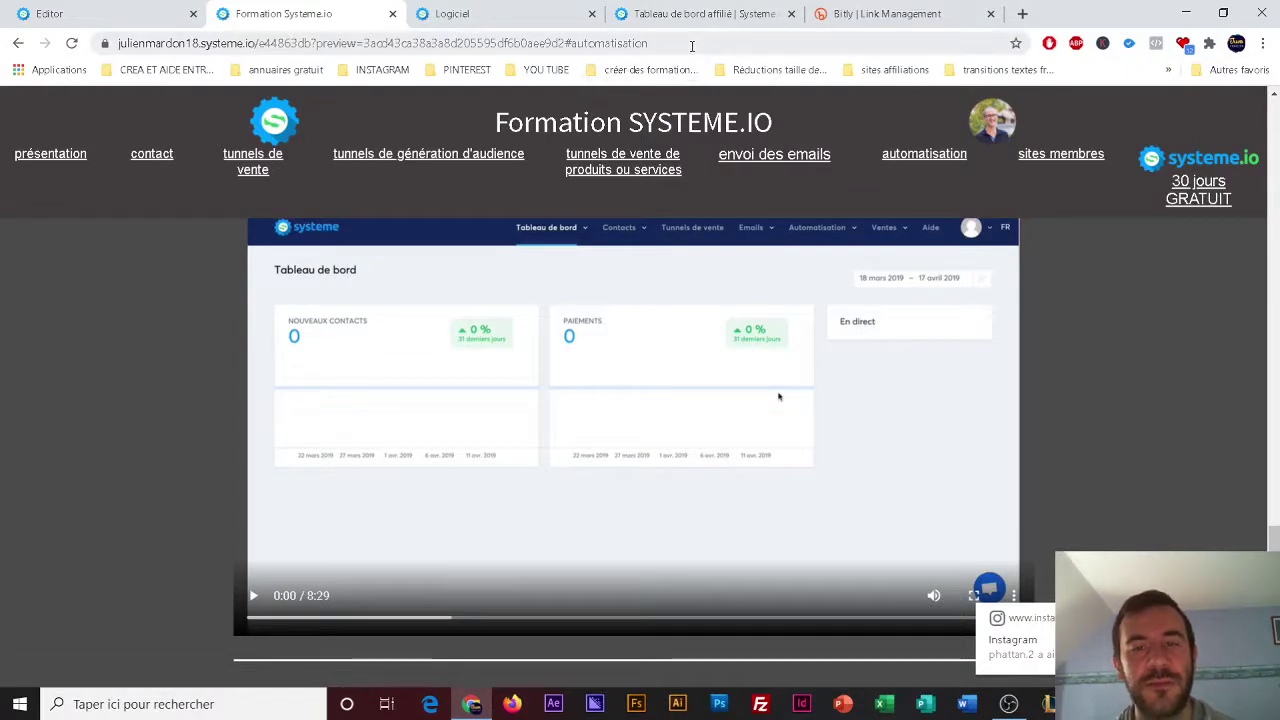
drag(648, 43, 116, 44)
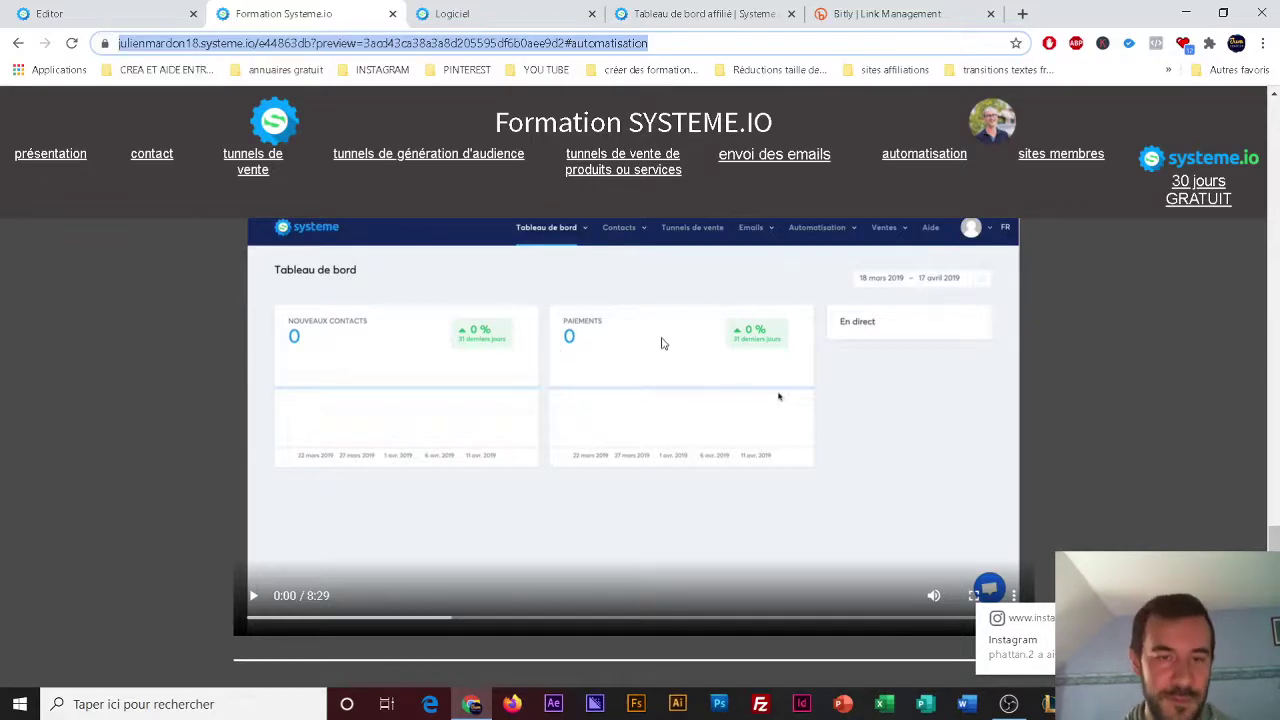
- Switch to the Logiciel page and test its "Accueil" anchor link
click(499, 8)
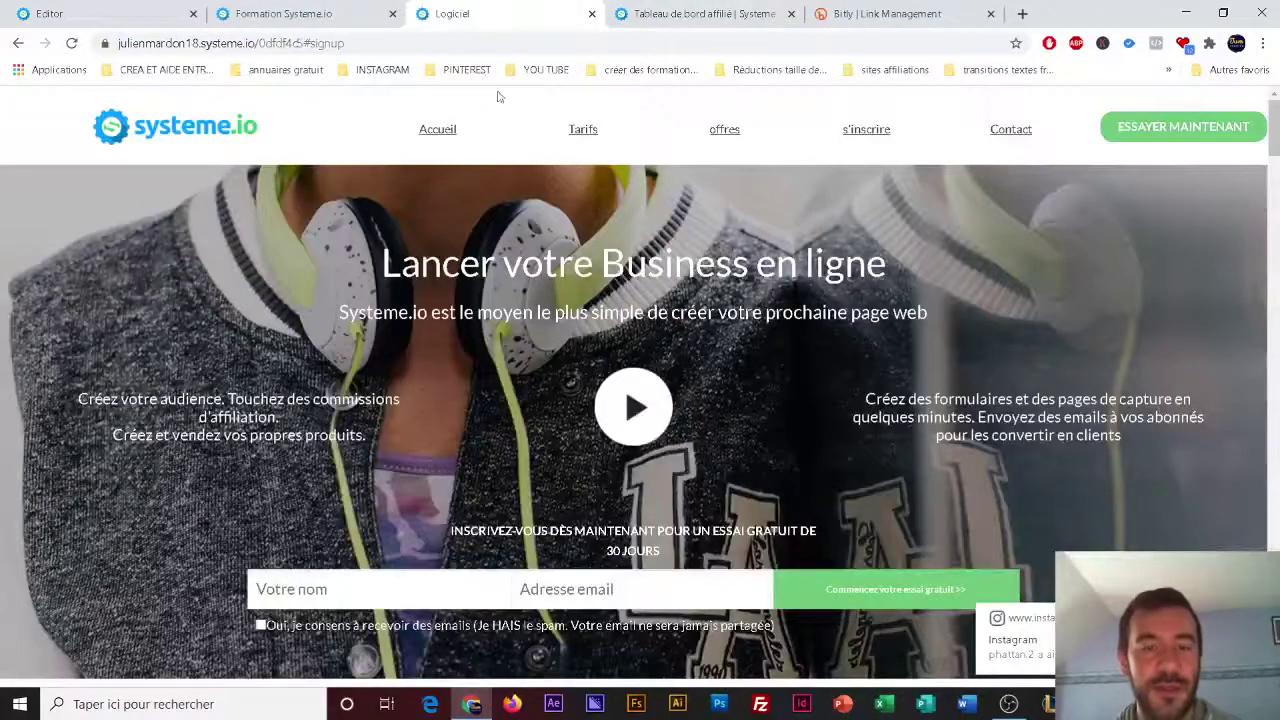
click(435, 132)
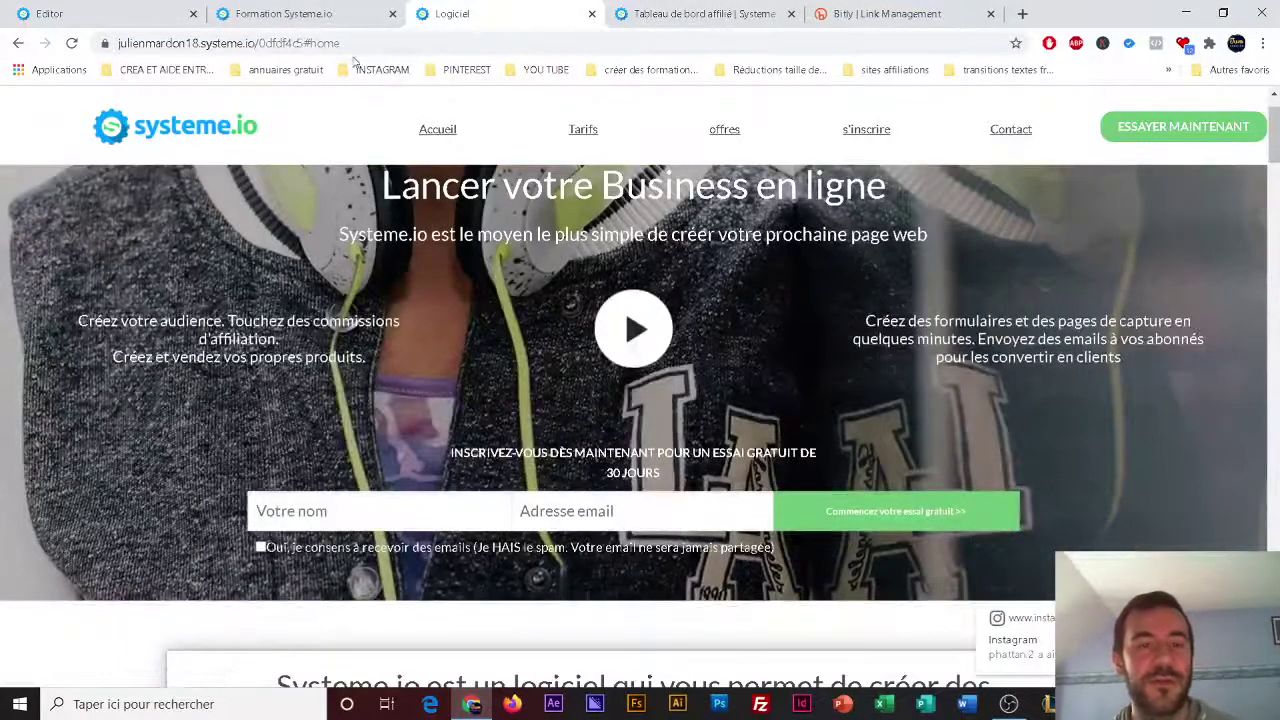
- Copy the Logiciel page's "Tarifs" anchor URL ending in #pricing and create a short link from it in Bitly
click(589, 136)
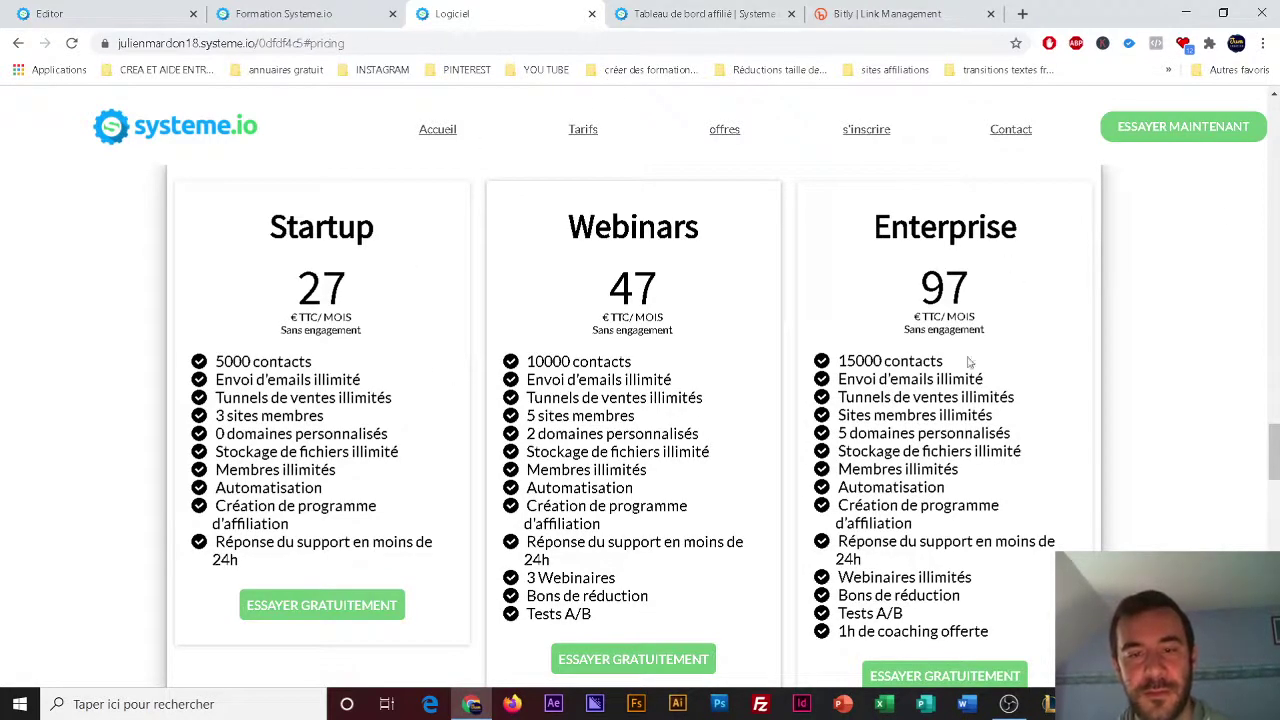
drag(350, 43, 95, 62)
key(ctrl+c)
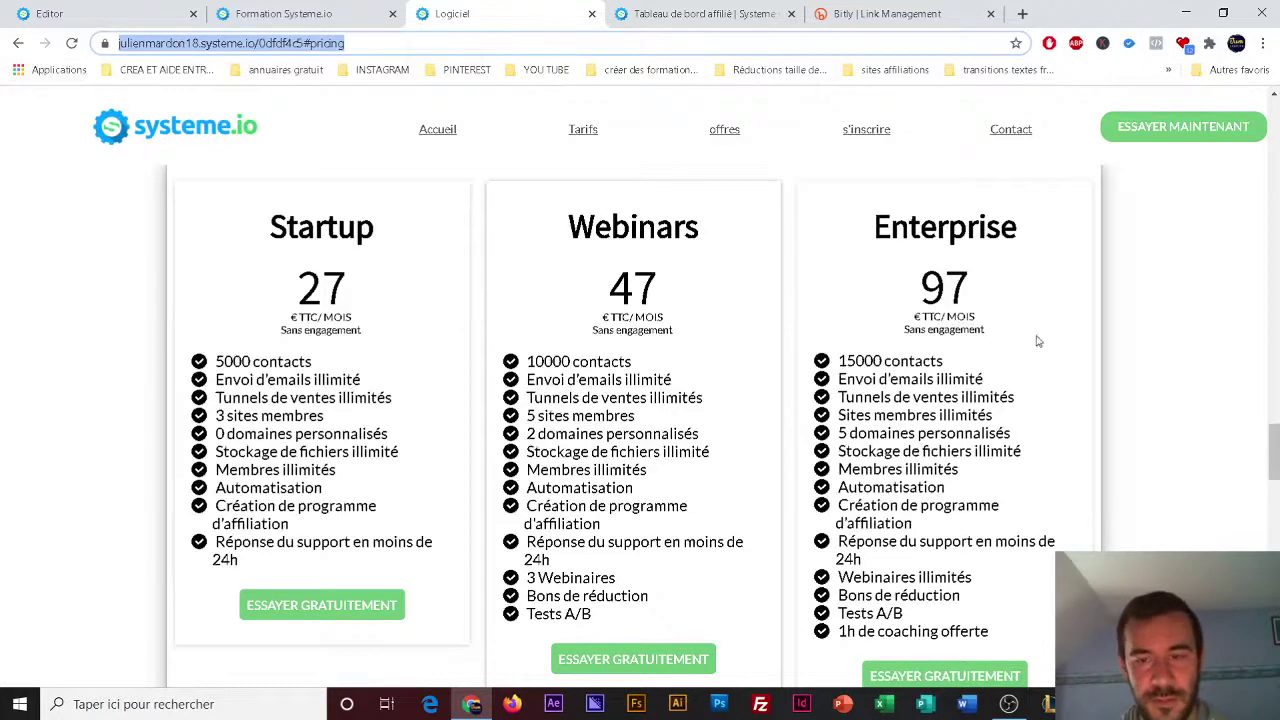
click(870, 13)
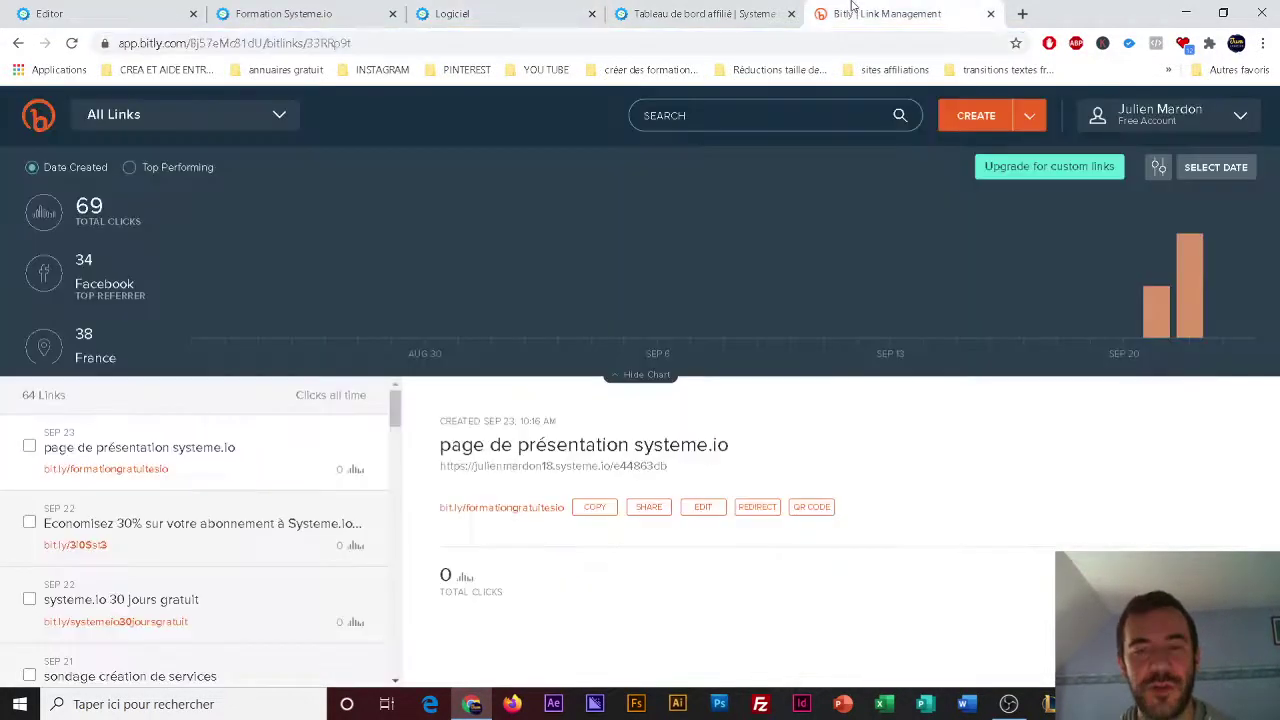
click(974, 116)
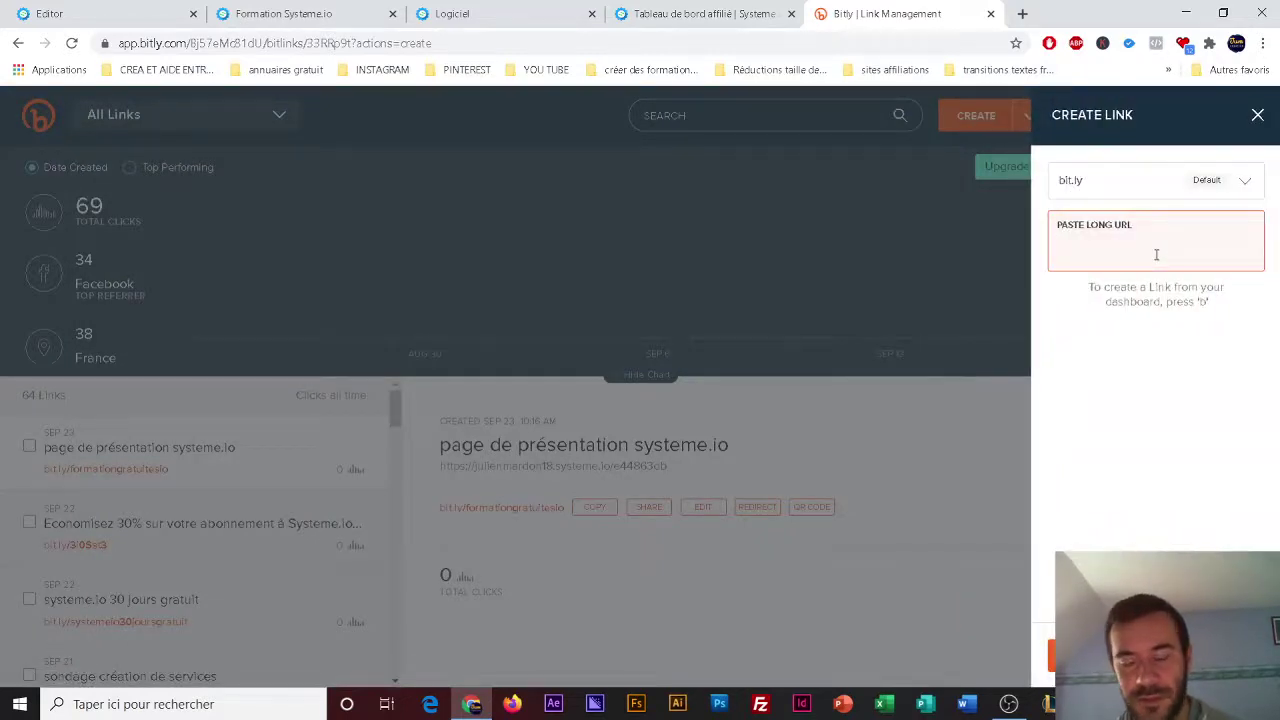
key(ctrl+v)
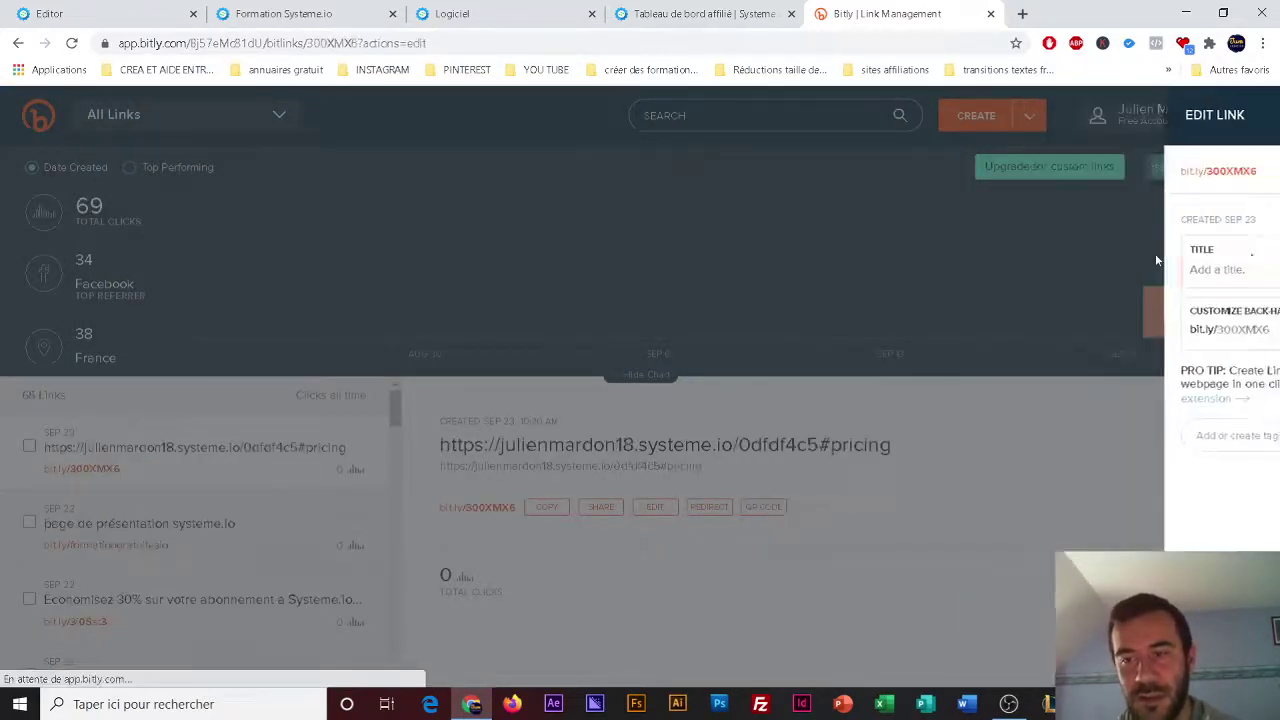
- Title the new short link "lien packs systeme.io essai 30 jours"
click(1090, 267)
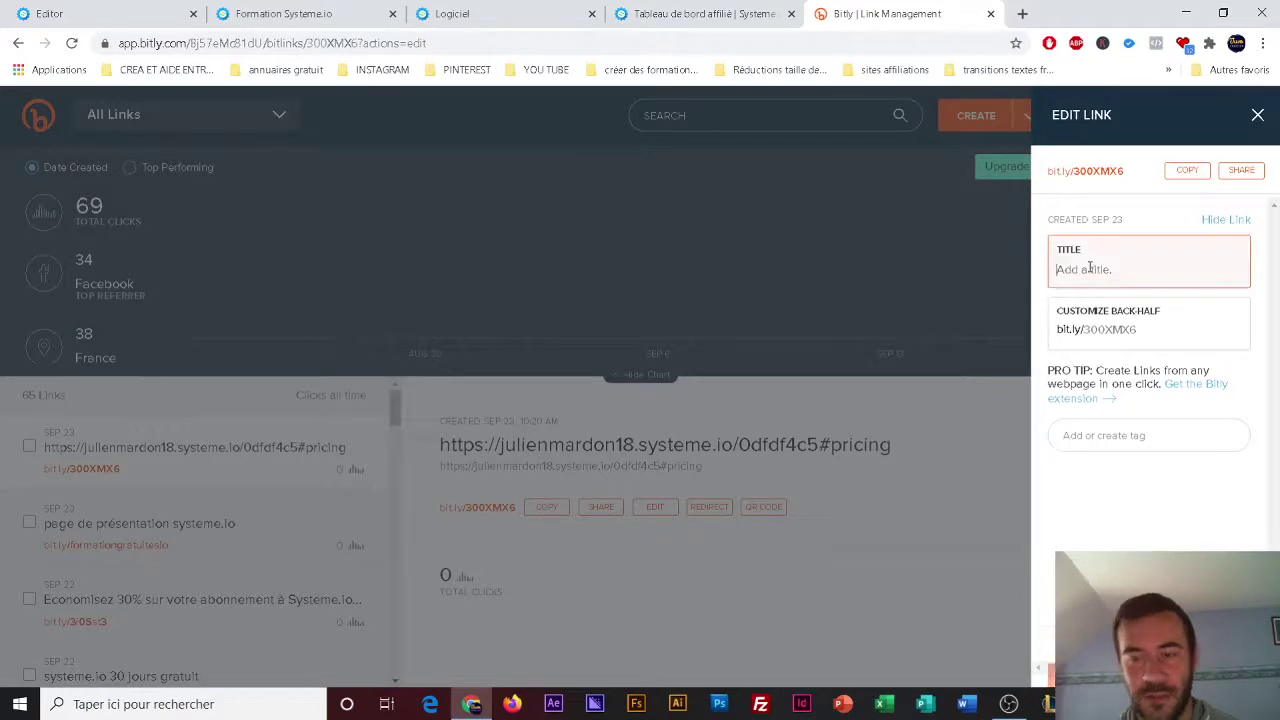
text(lien tarif)
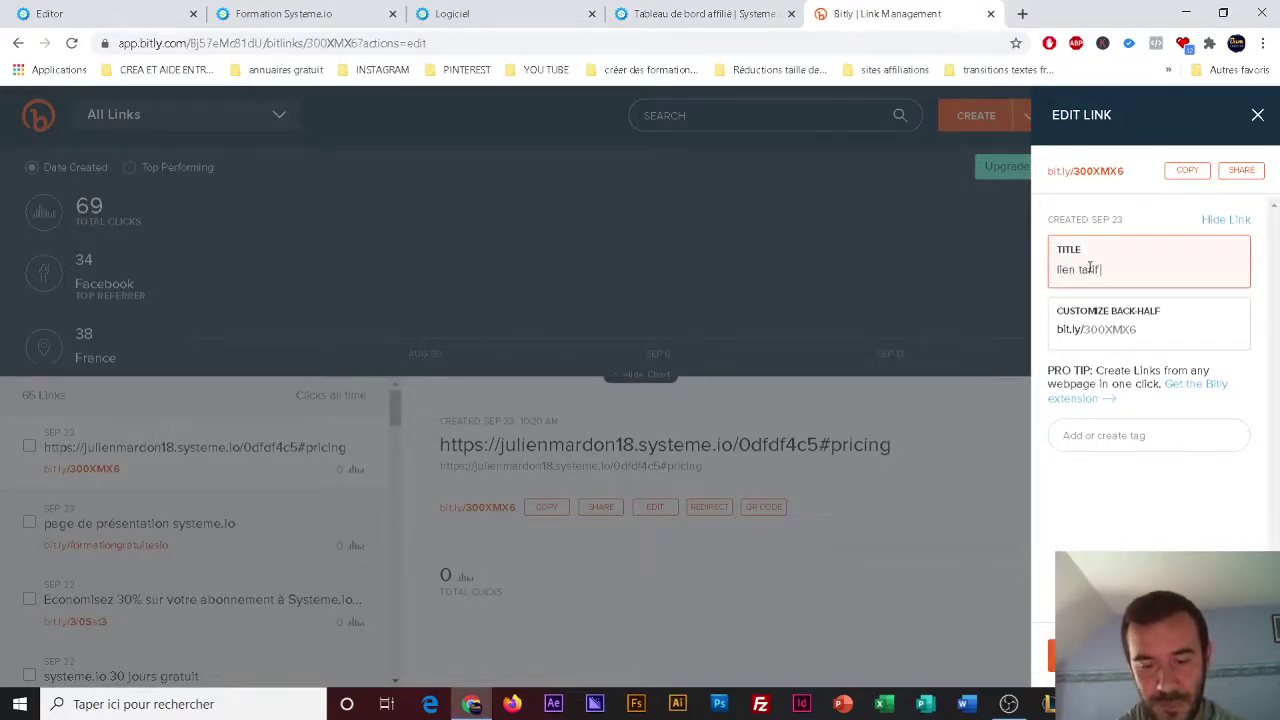
key(BackSpace)
key(BackSpace)
key(BackSpace)
key(BackSpace)
key(BackSpace)
text(pa)
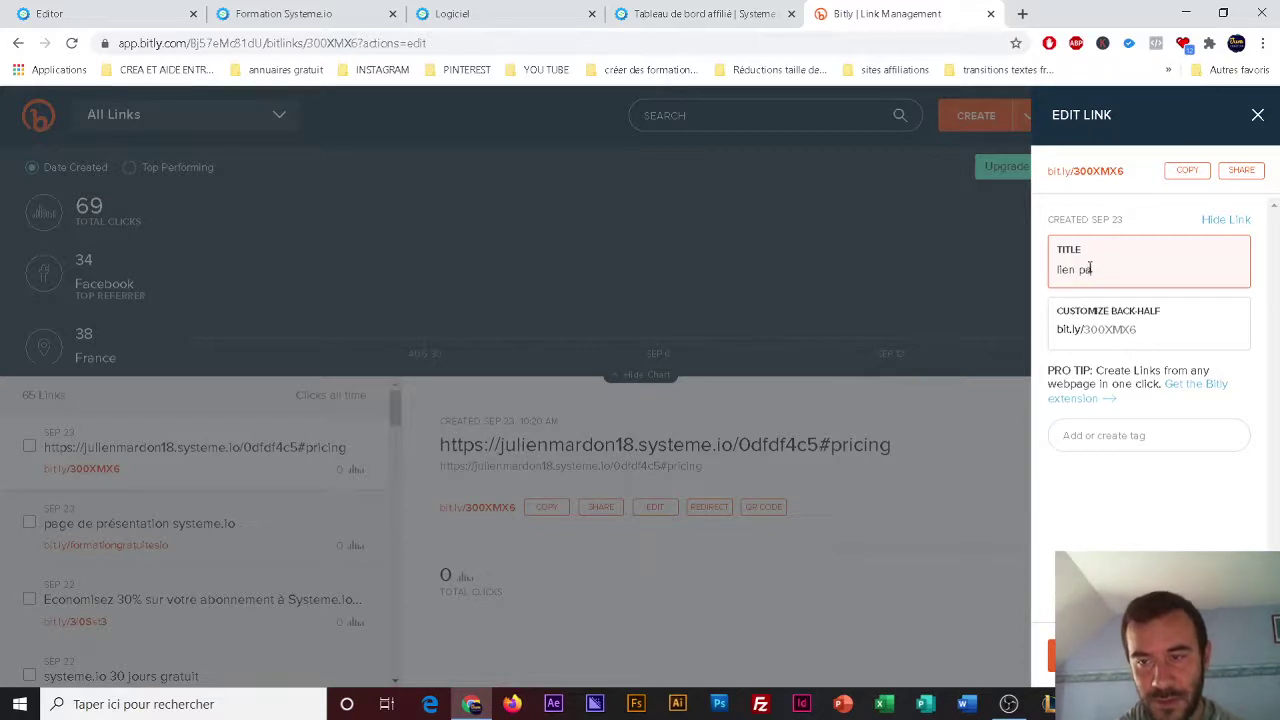
text(cks systeme)
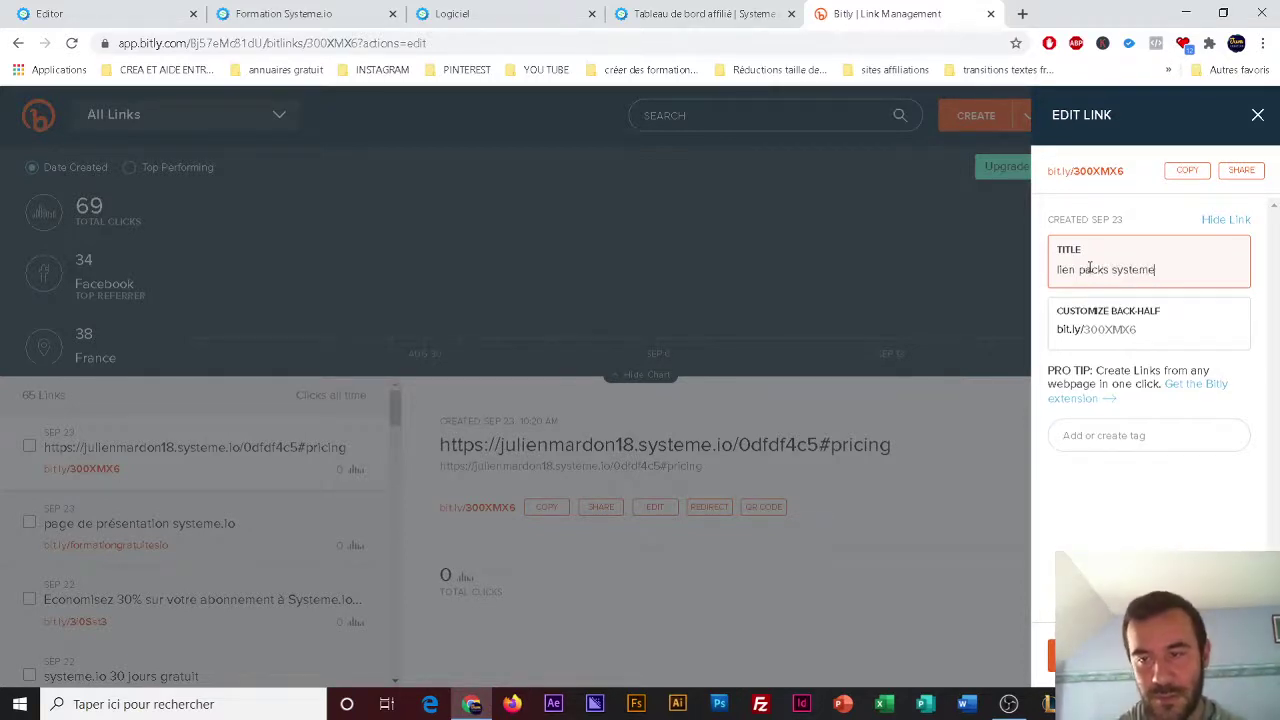
text(.io essai 30)
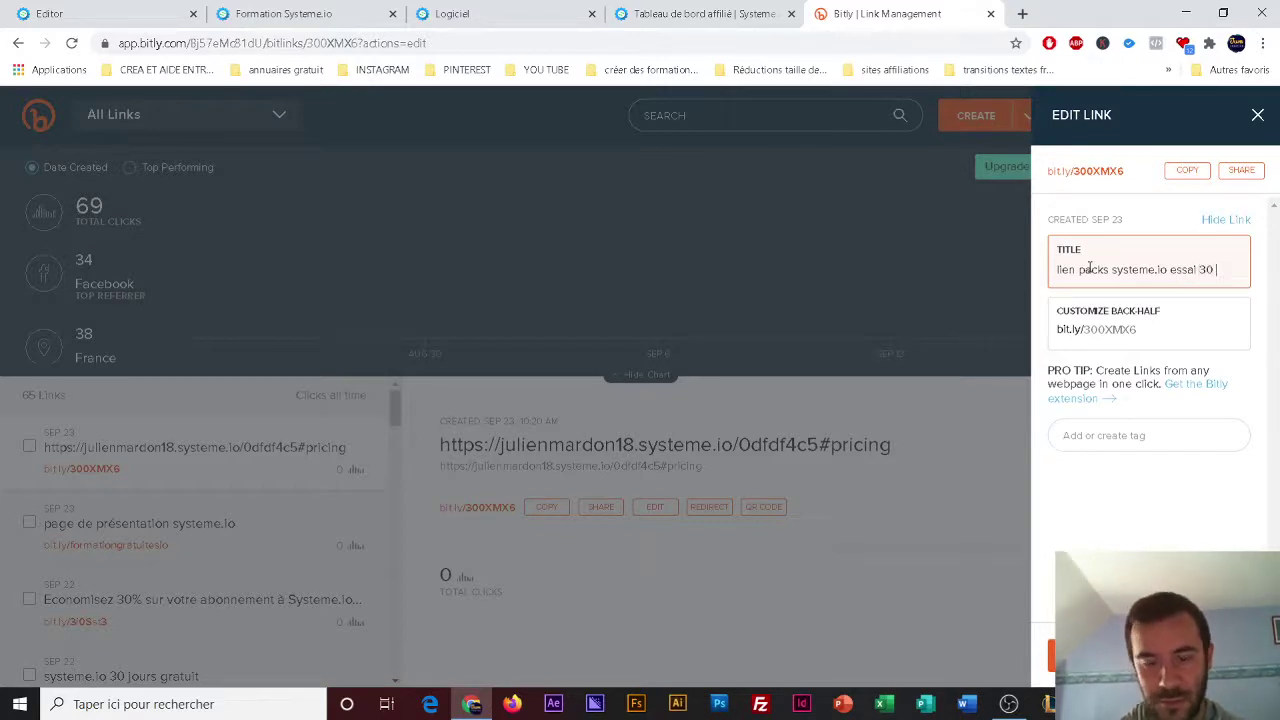
text( jours)
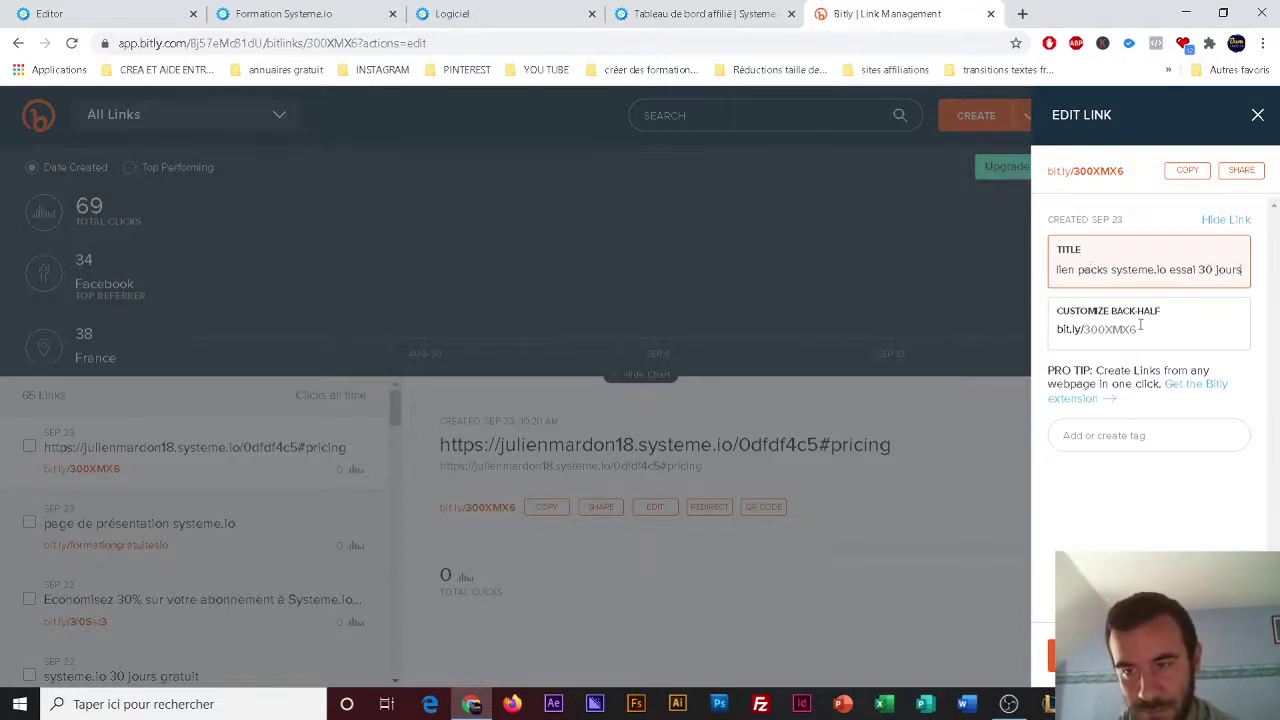
- Customize the short link's back-half as "packsystemeio" and save the link
drag(1140, 325, 1065, 338)
text(packsystemeio)
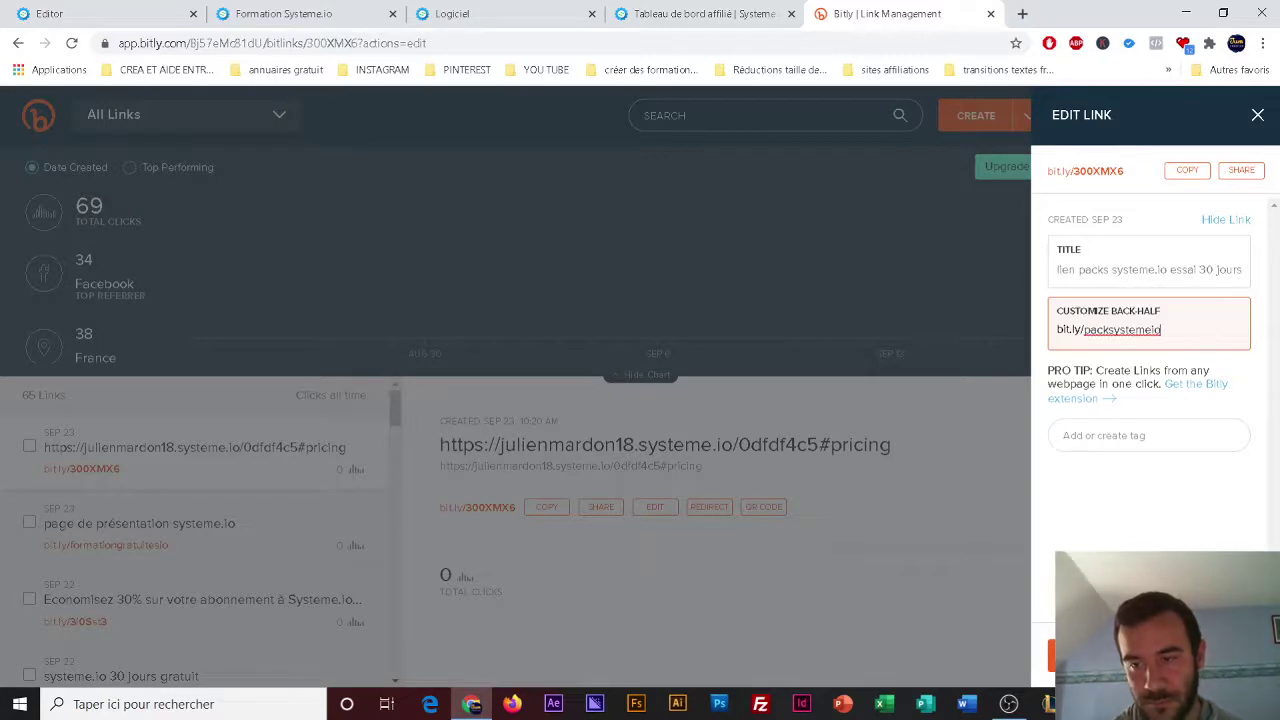
key(Return)
click(751, 594)
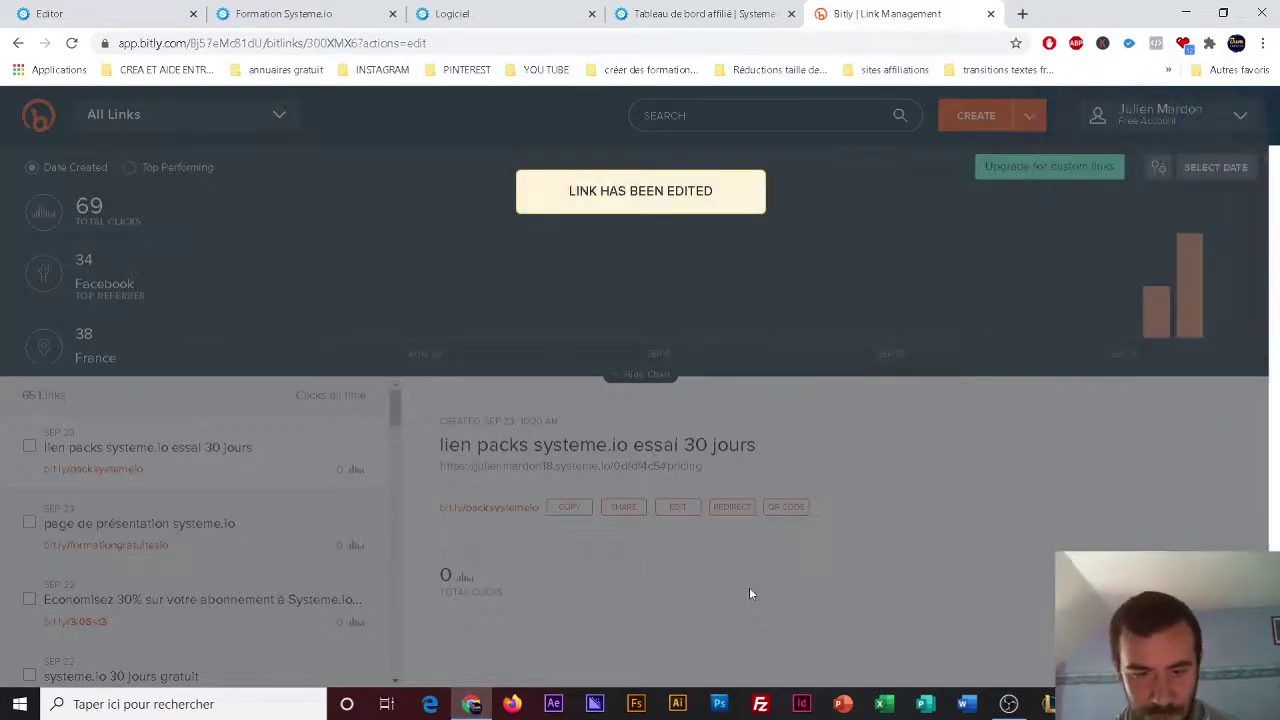
- Return to the Logiciel page and look through it from the pricing plans to the "Blocs flexibles" section and the header area
click(665, 12)
click(445, 12)
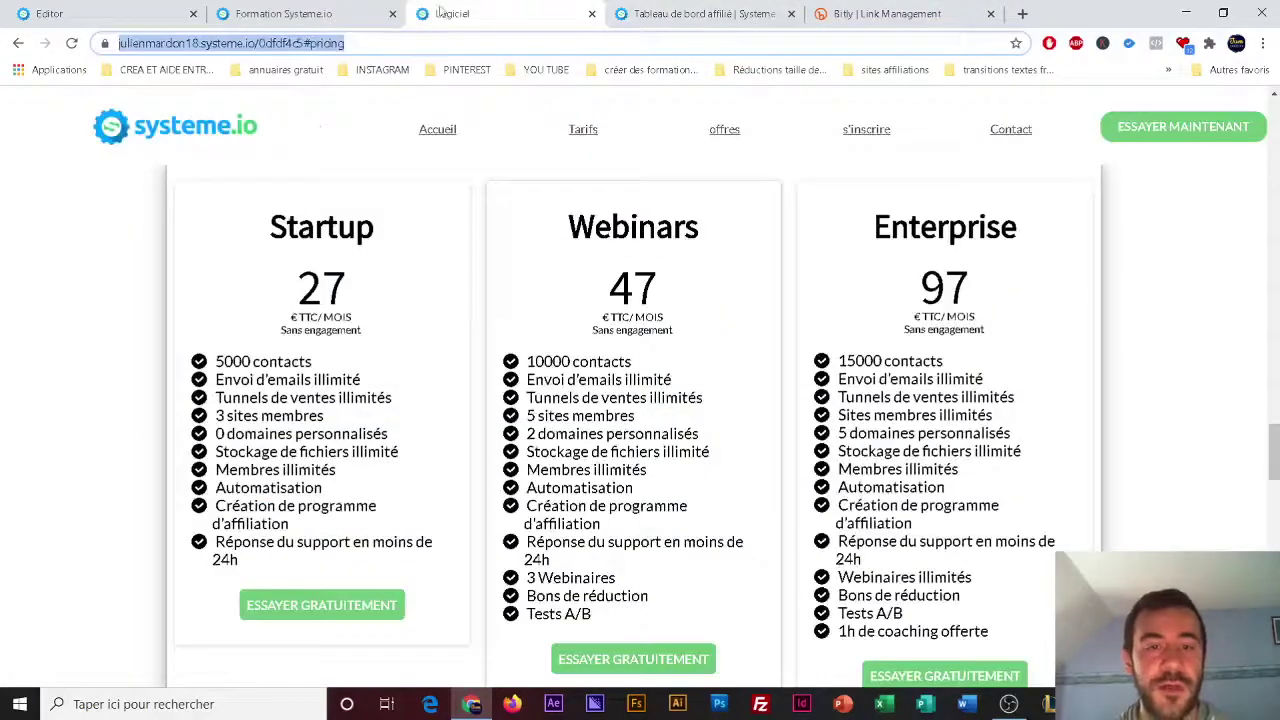
scroll(640, 430, down, 4)
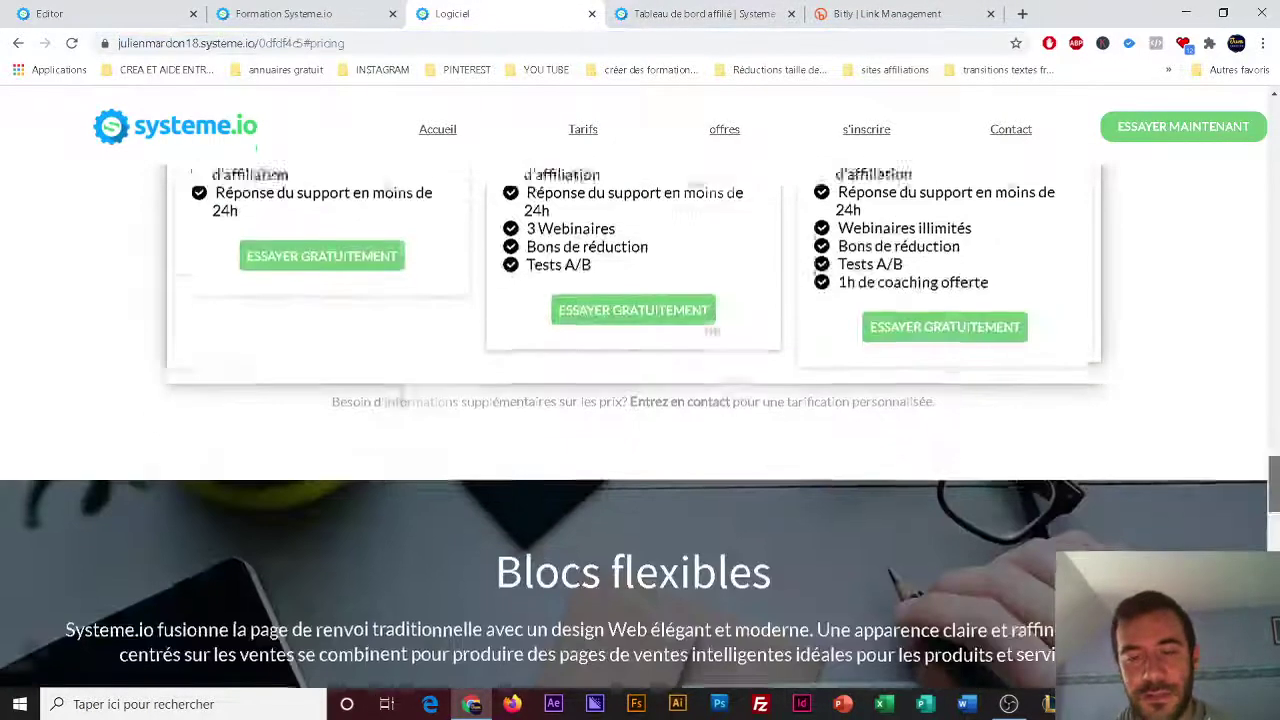
scroll(640, 430, down, 15)
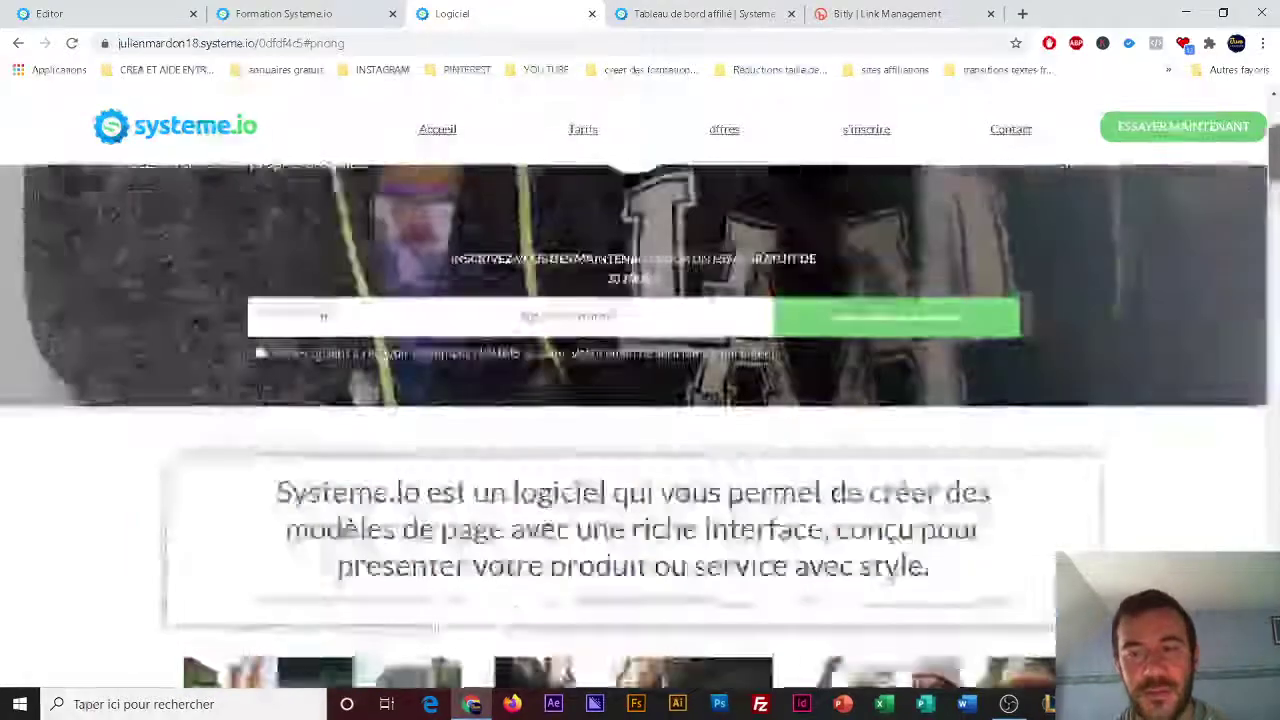
scroll(640, 430, up, 3)
- Close the Formation Systeme.io preview and exit its page editor without saving the changes
click(310, 12)
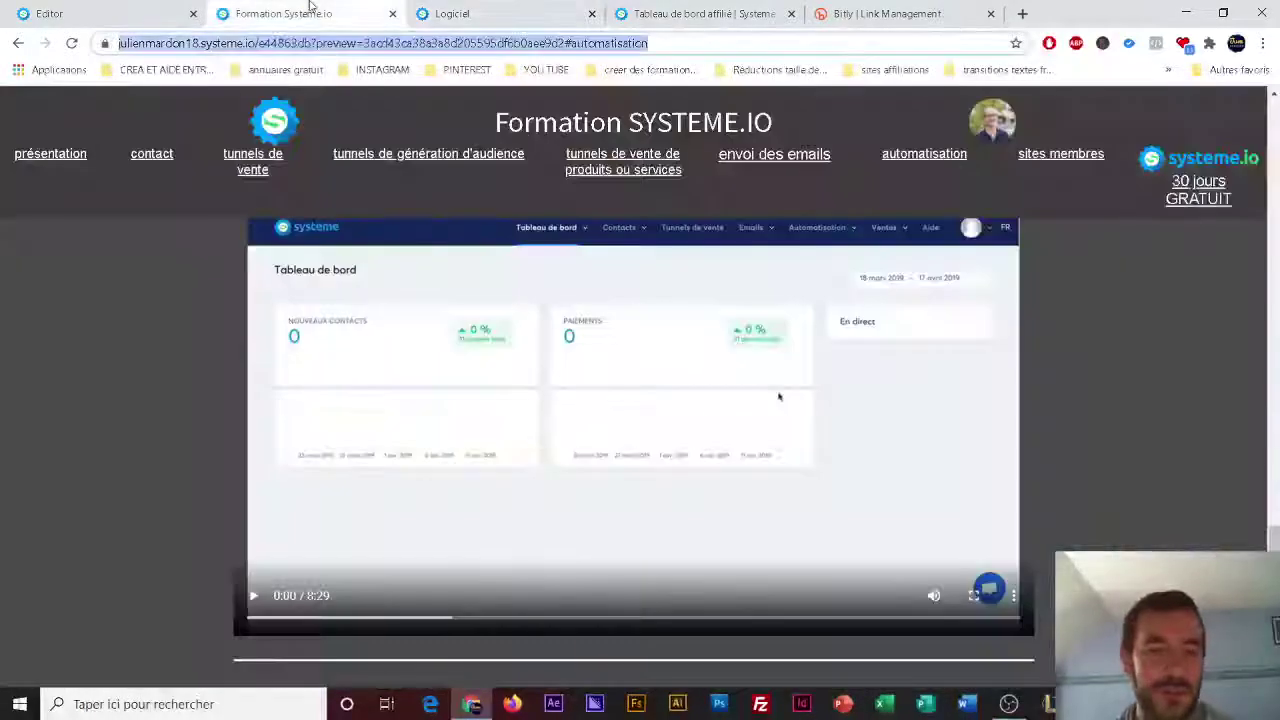
click(392, 13)
click(152, 7)
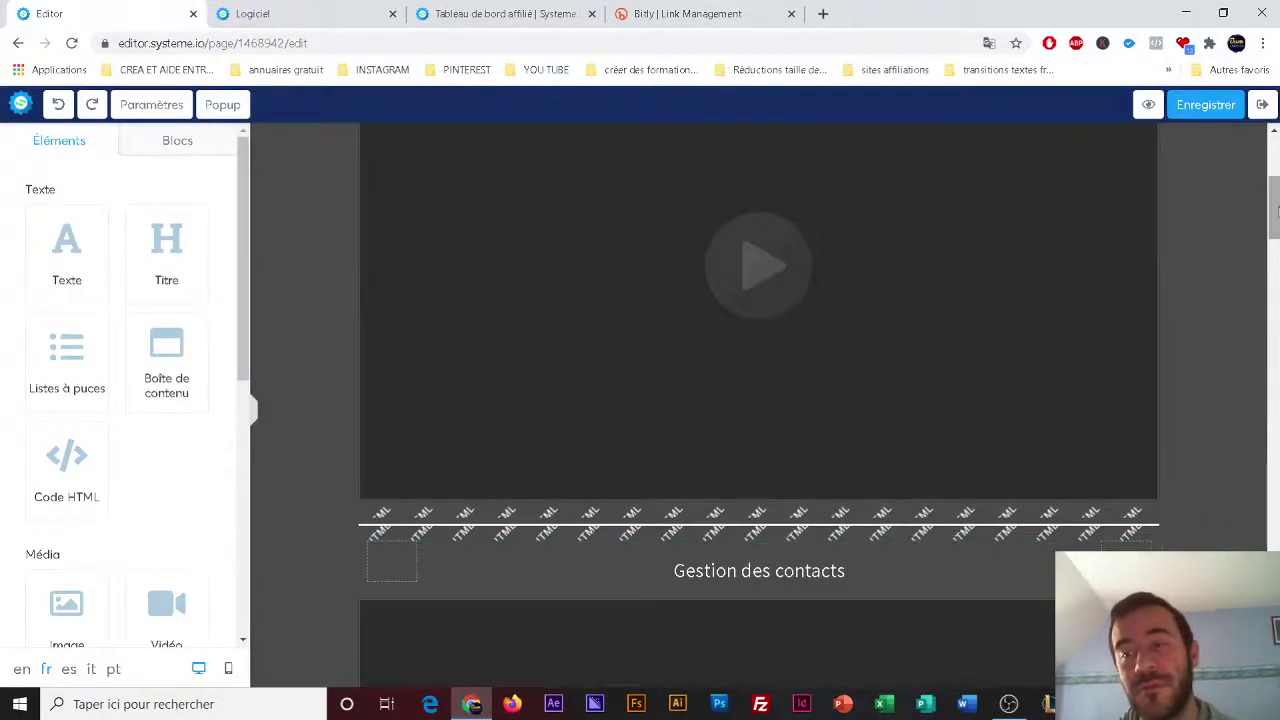
drag(1277, 212, 1276, 150)
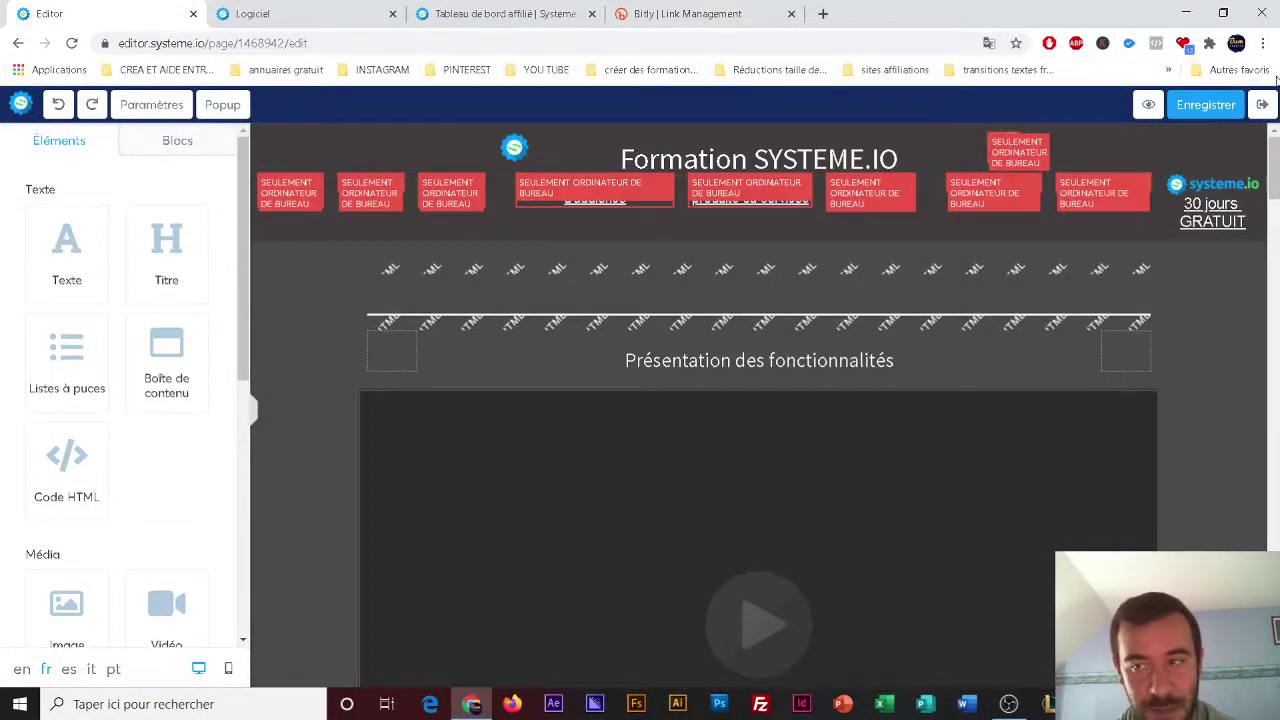
click(1262, 105)
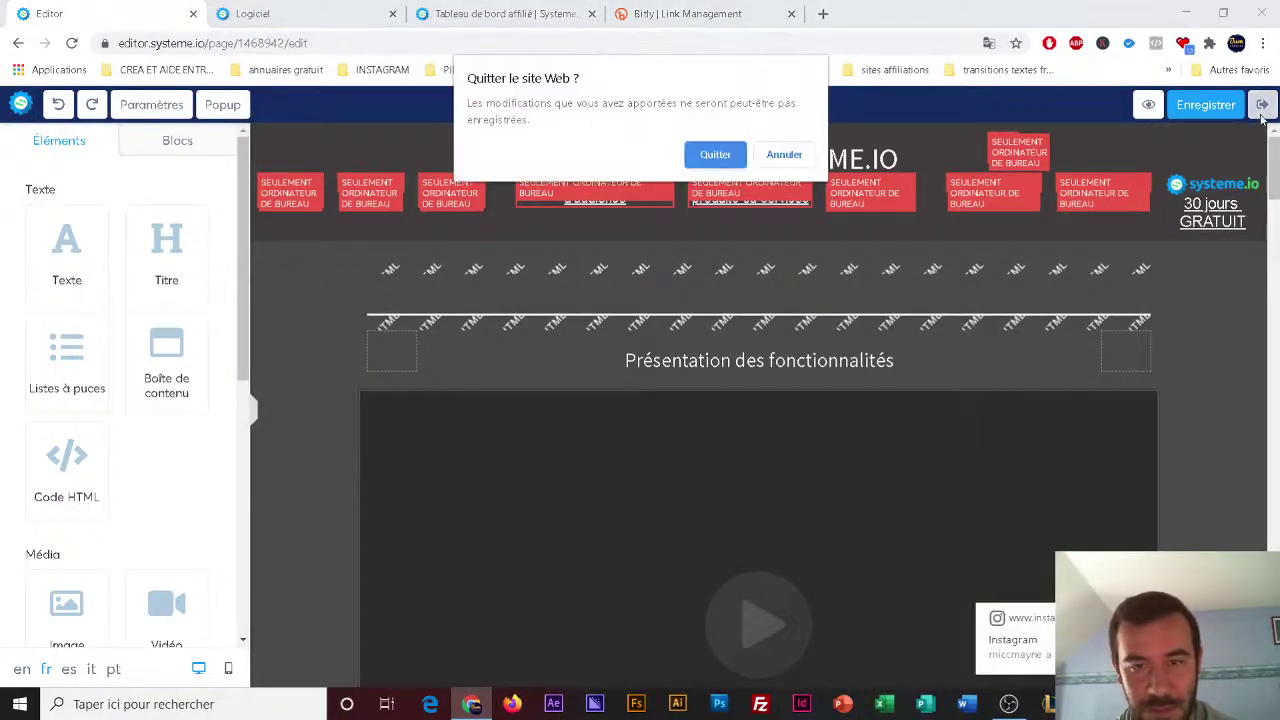
click(716, 156)
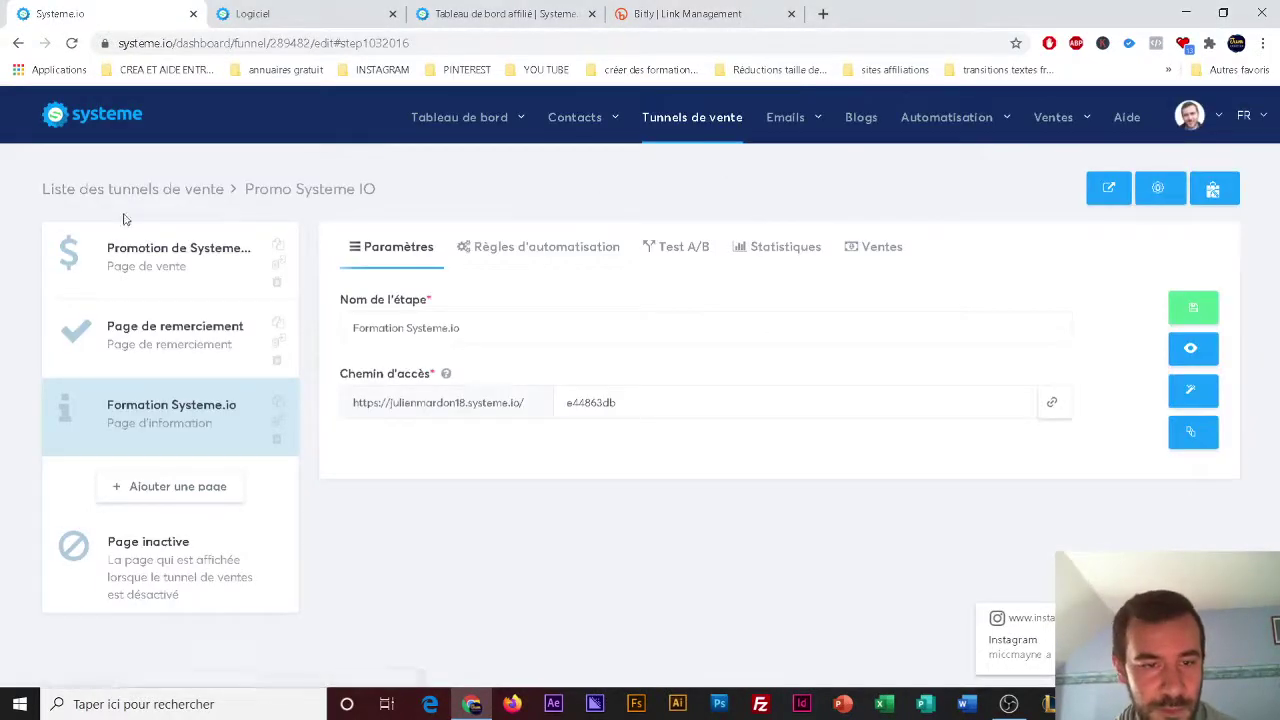
- Go to the Systeme.io dashboard and open the list of sales funnels
mouse_move(450, 138)
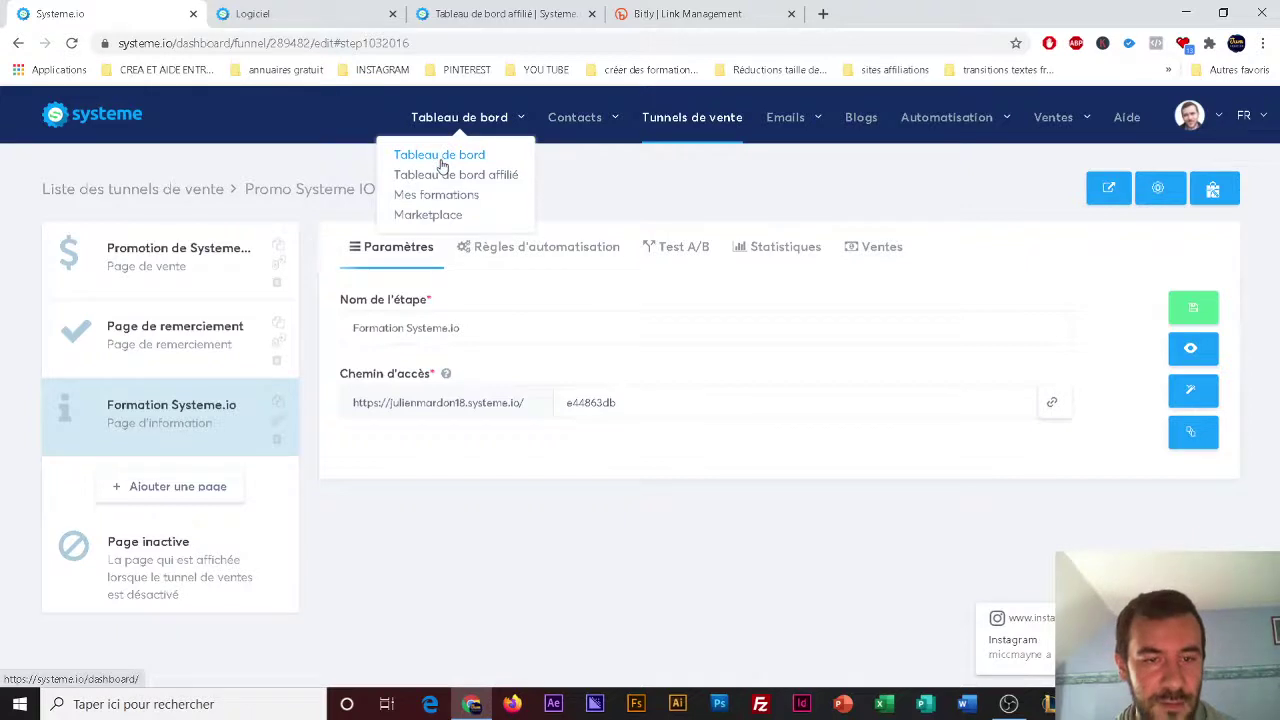
click(443, 162)
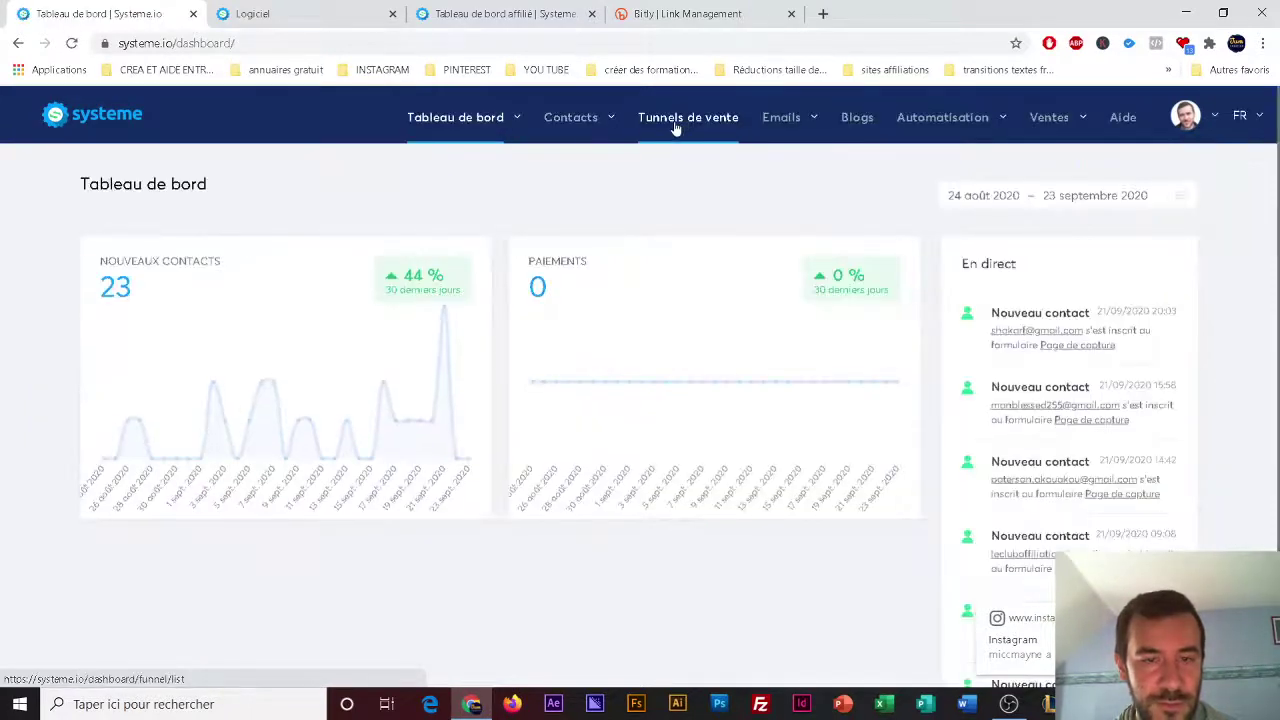
click(676, 125)
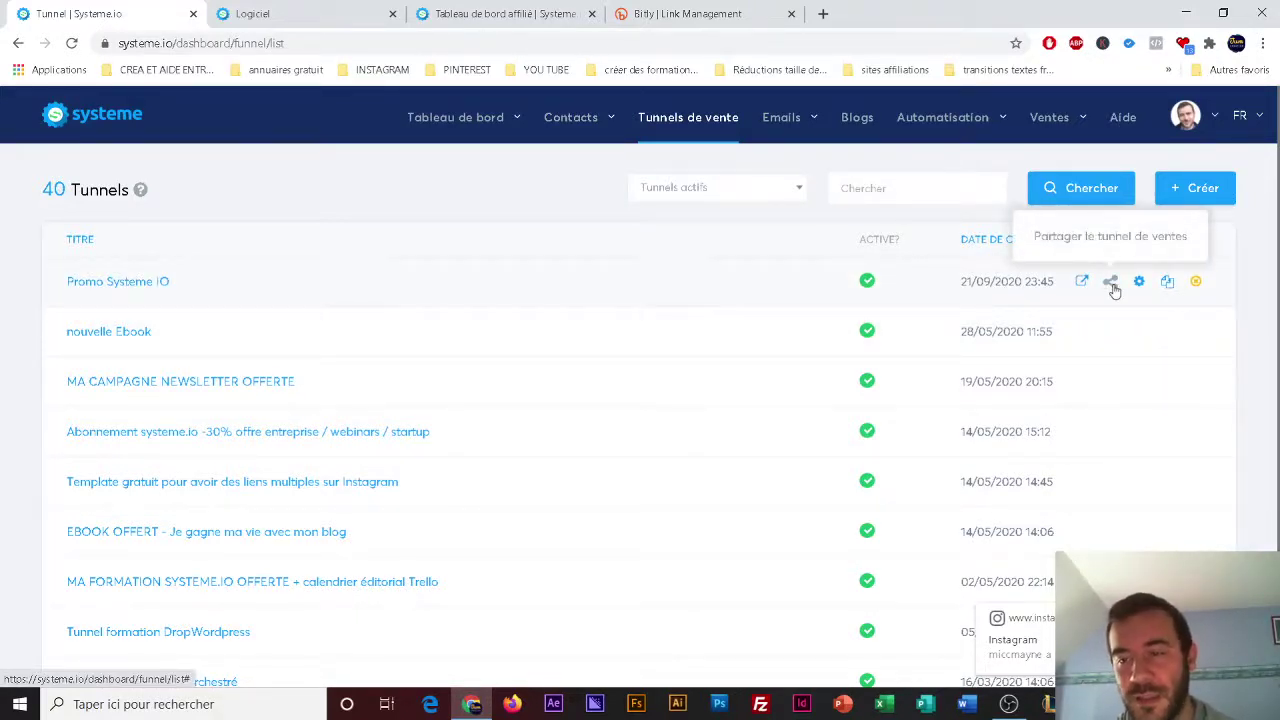
- View the Promo Systeme IO funnel's share link, and briefly open and close the funnel's live page
click(1110, 286)
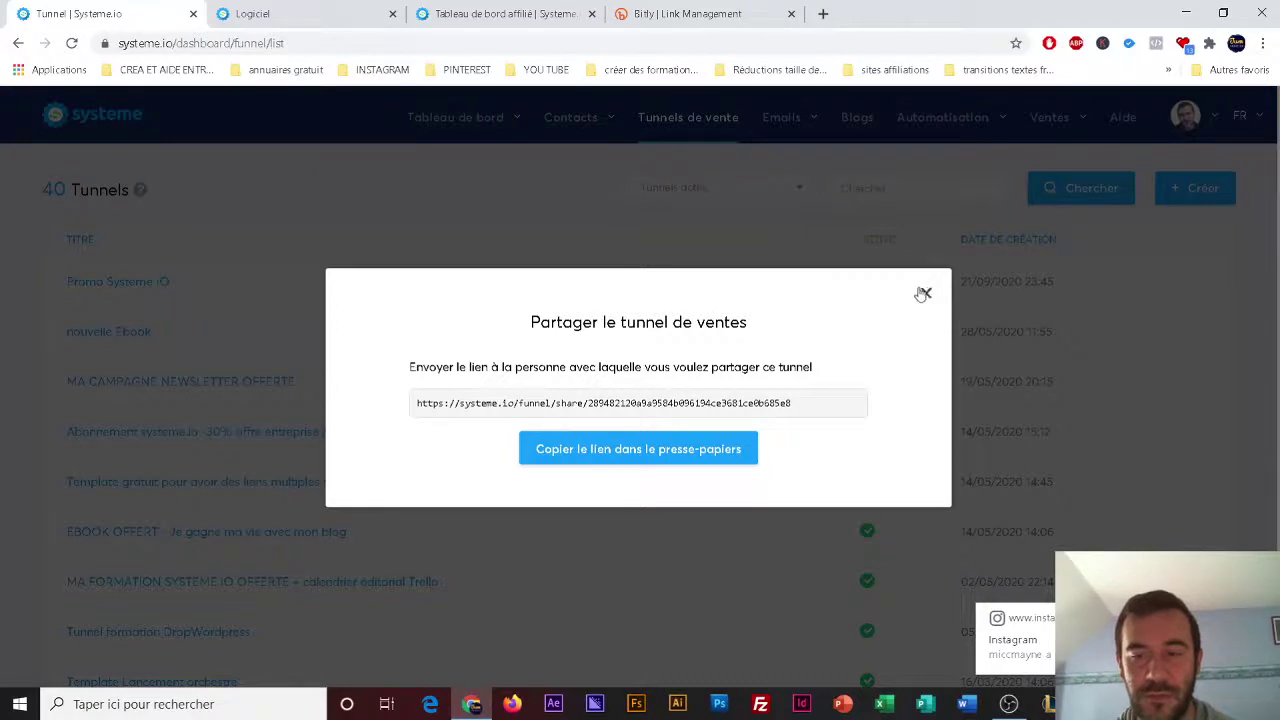
click(924, 293)
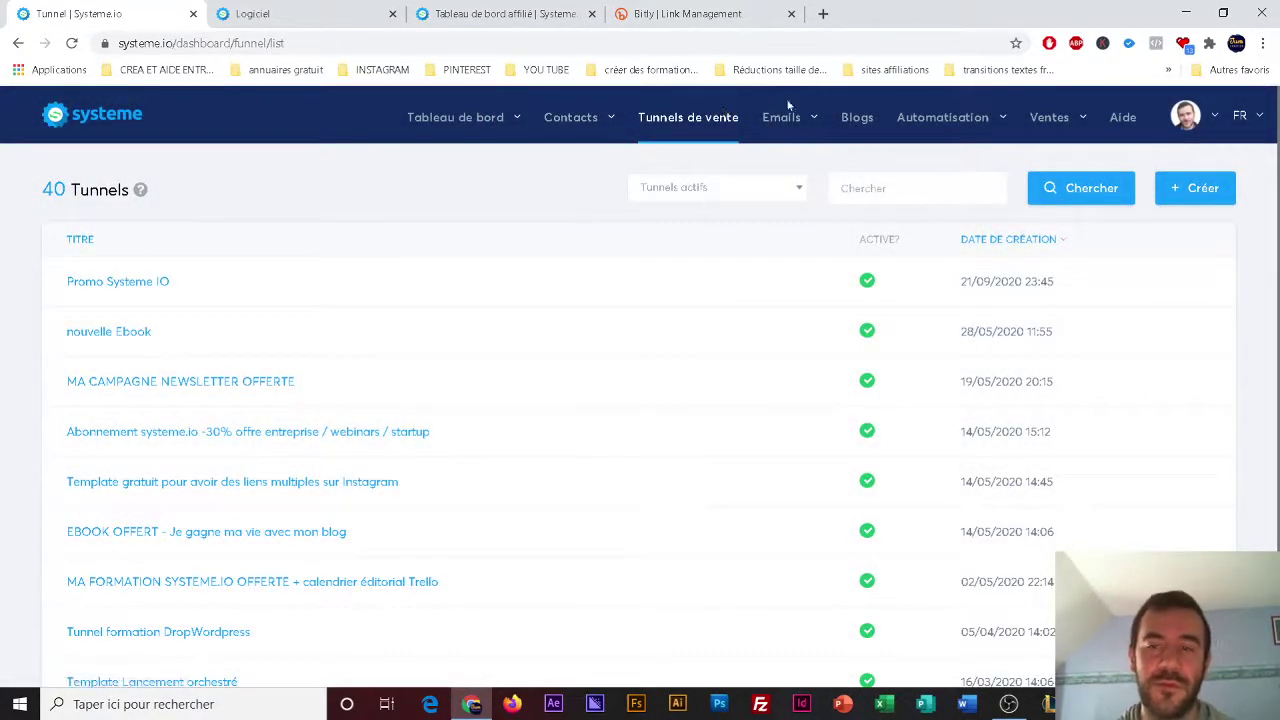
click(1097, 289)
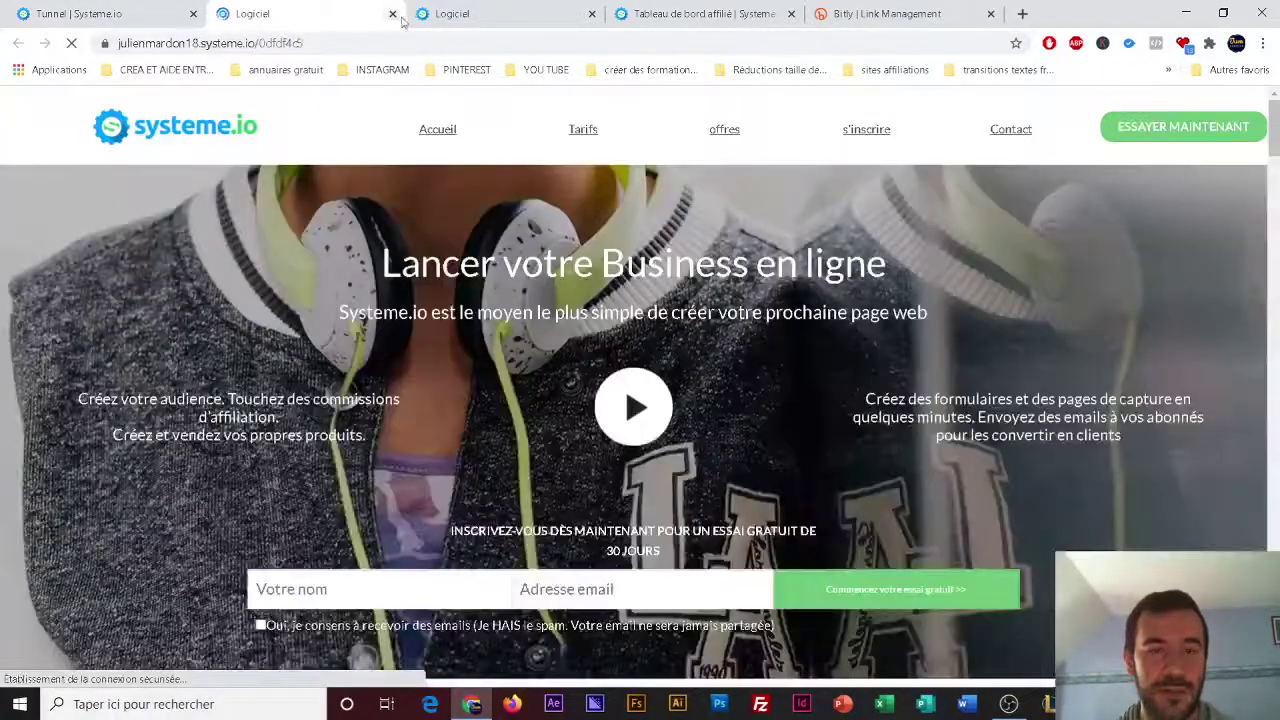
click(392, 14)
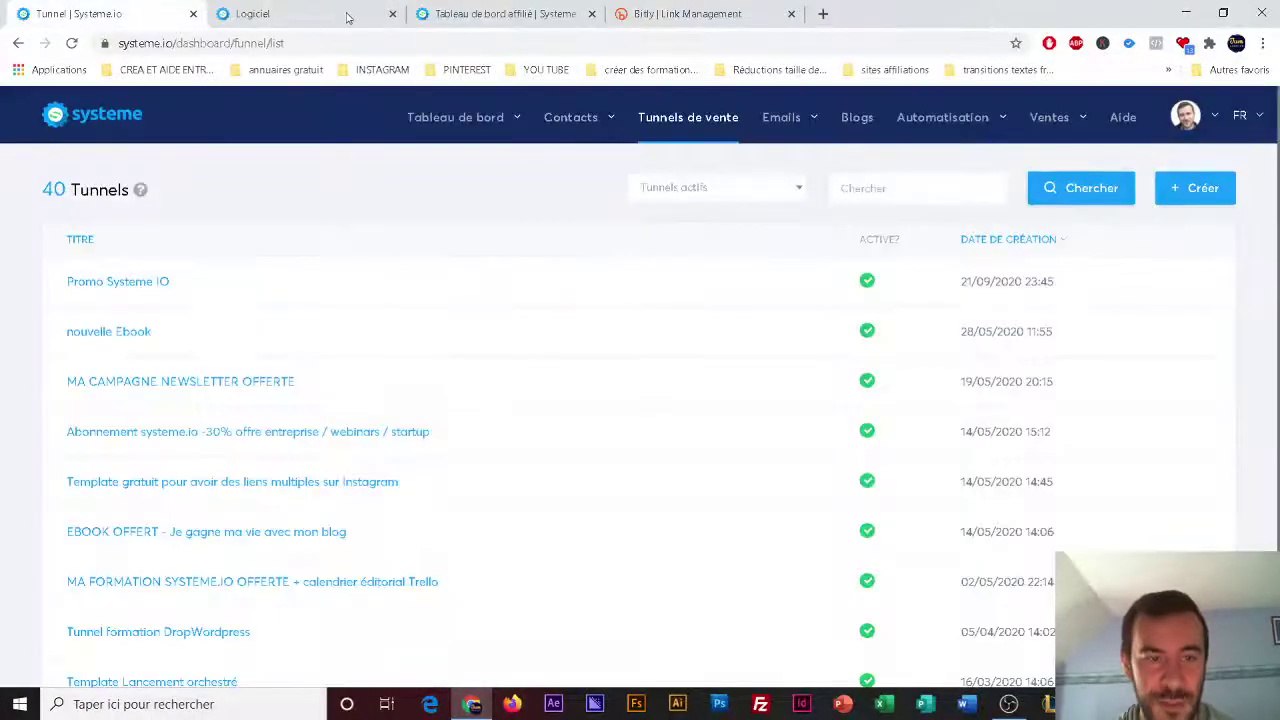
- Look through the Logiciel sales page and test its "s'inscrire" and "offres" anchor links
click(348, 15)
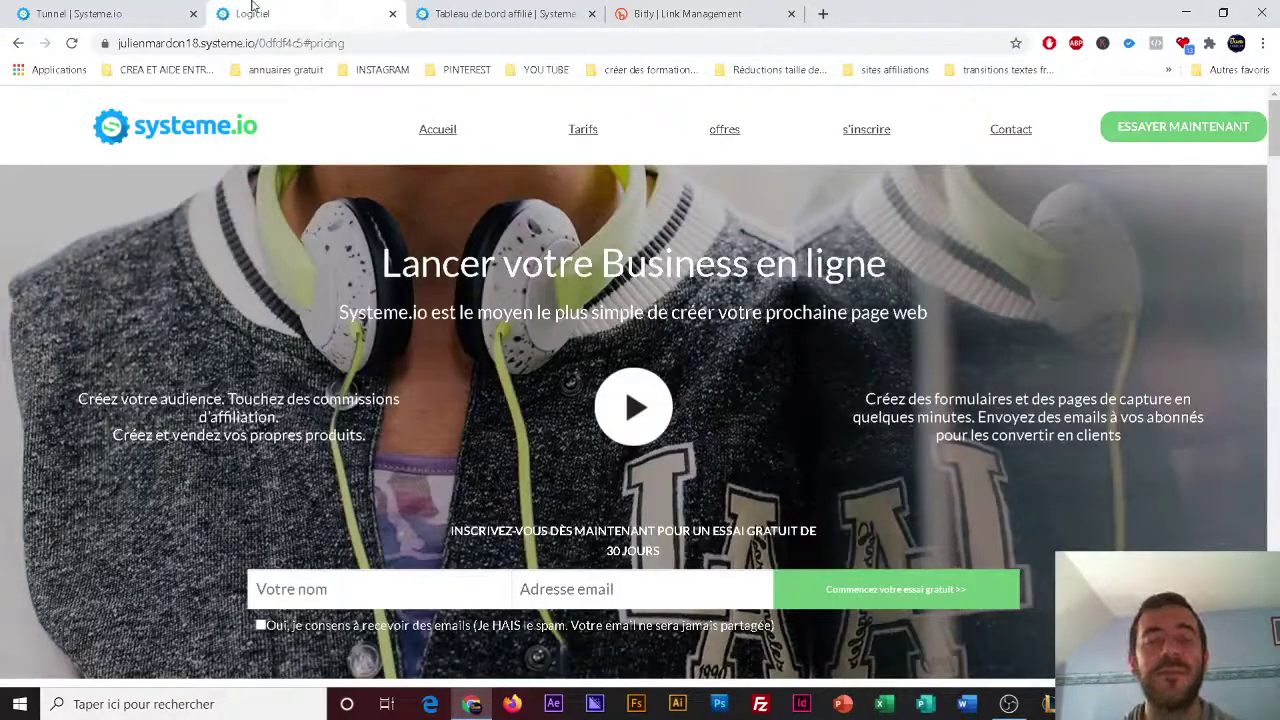
scroll(640, 420, down, 4)
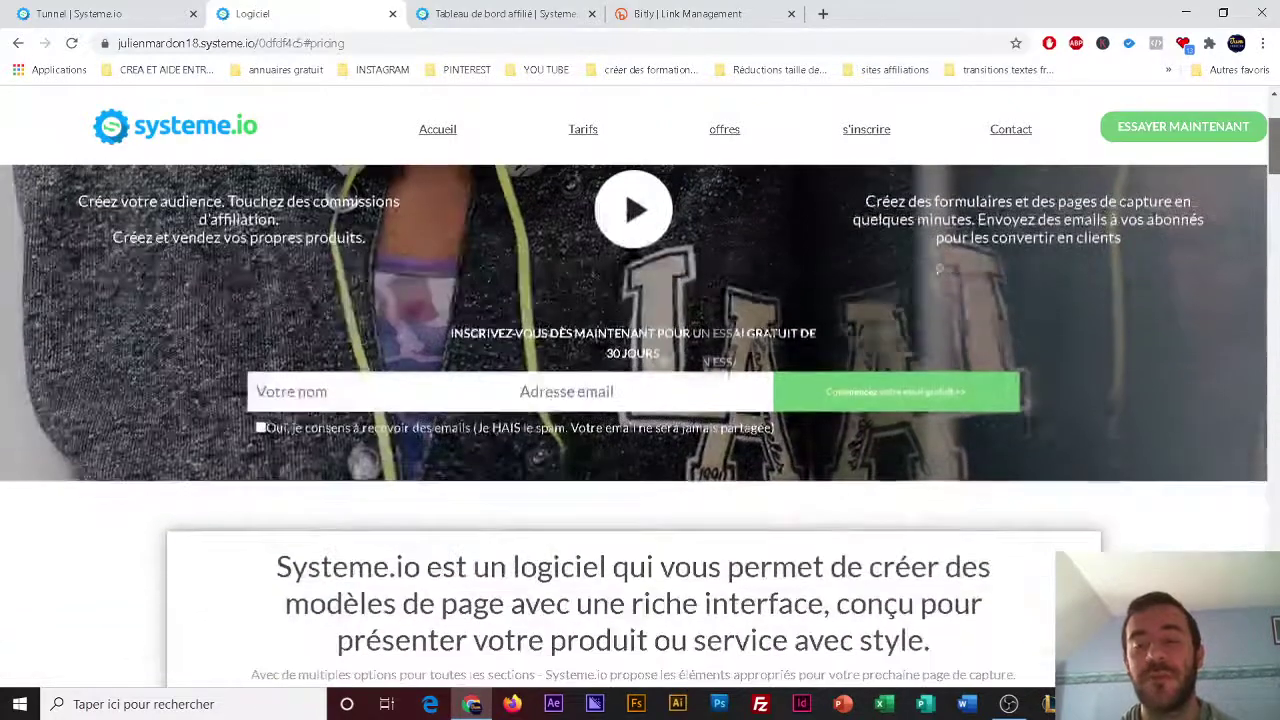
scroll(640, 420, down, 8)
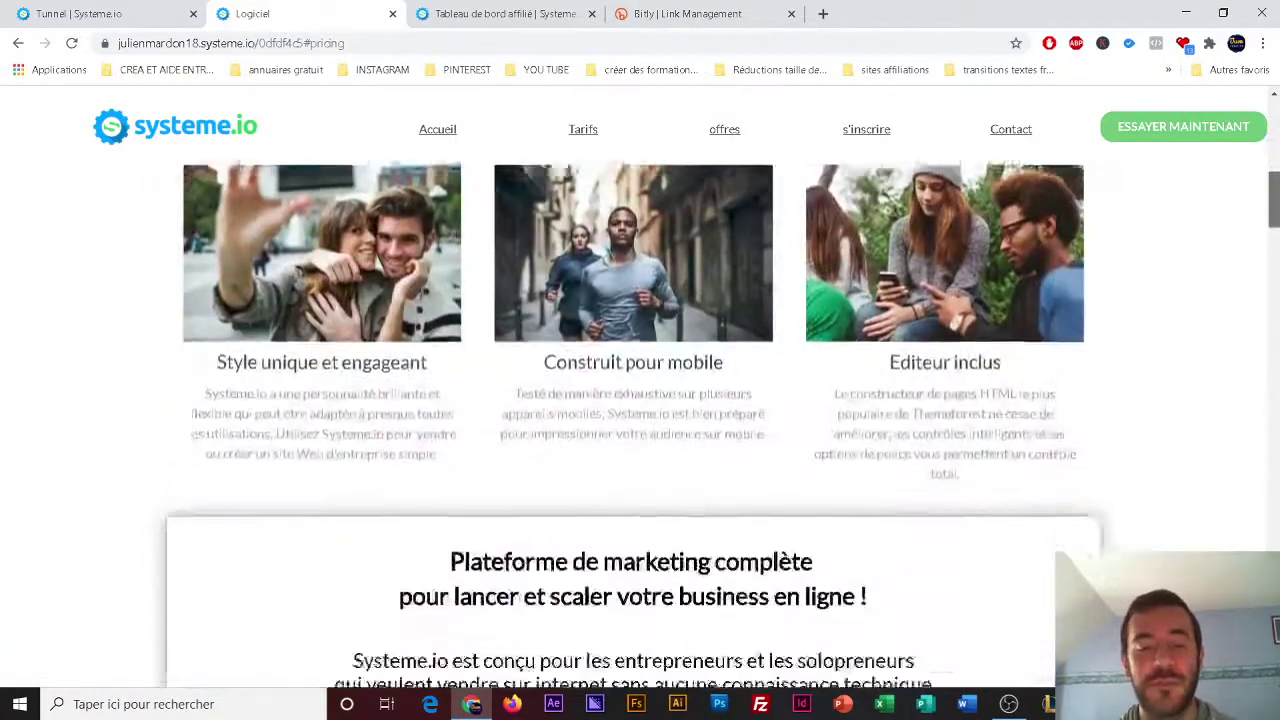
scroll(640, 420, down, 8)
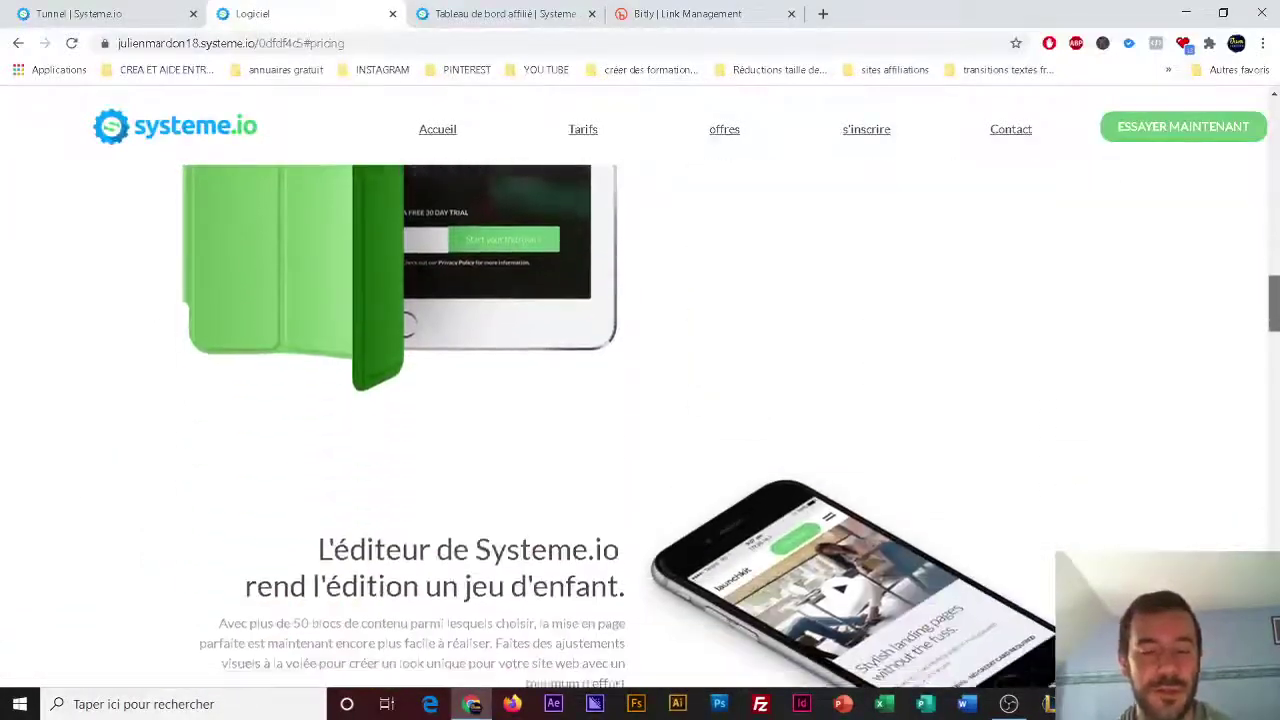
scroll(640, 420, down, 3)
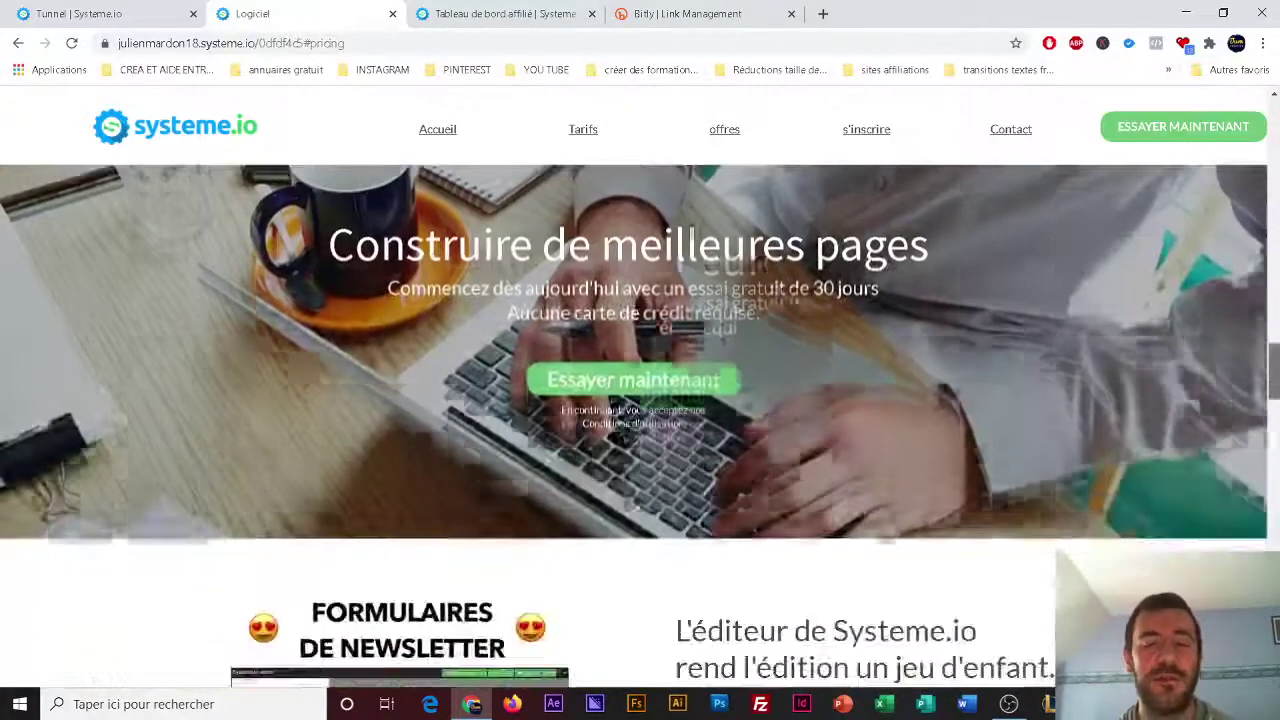
click(855, 131)
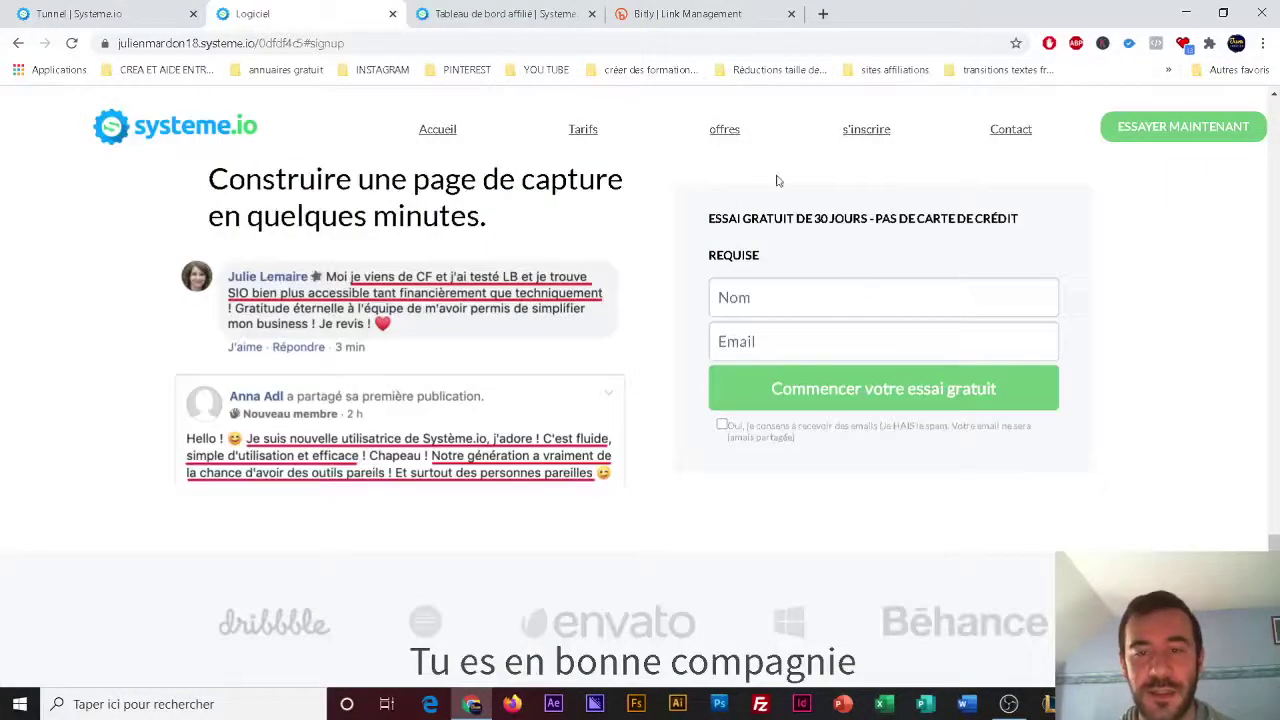
click(724, 129)
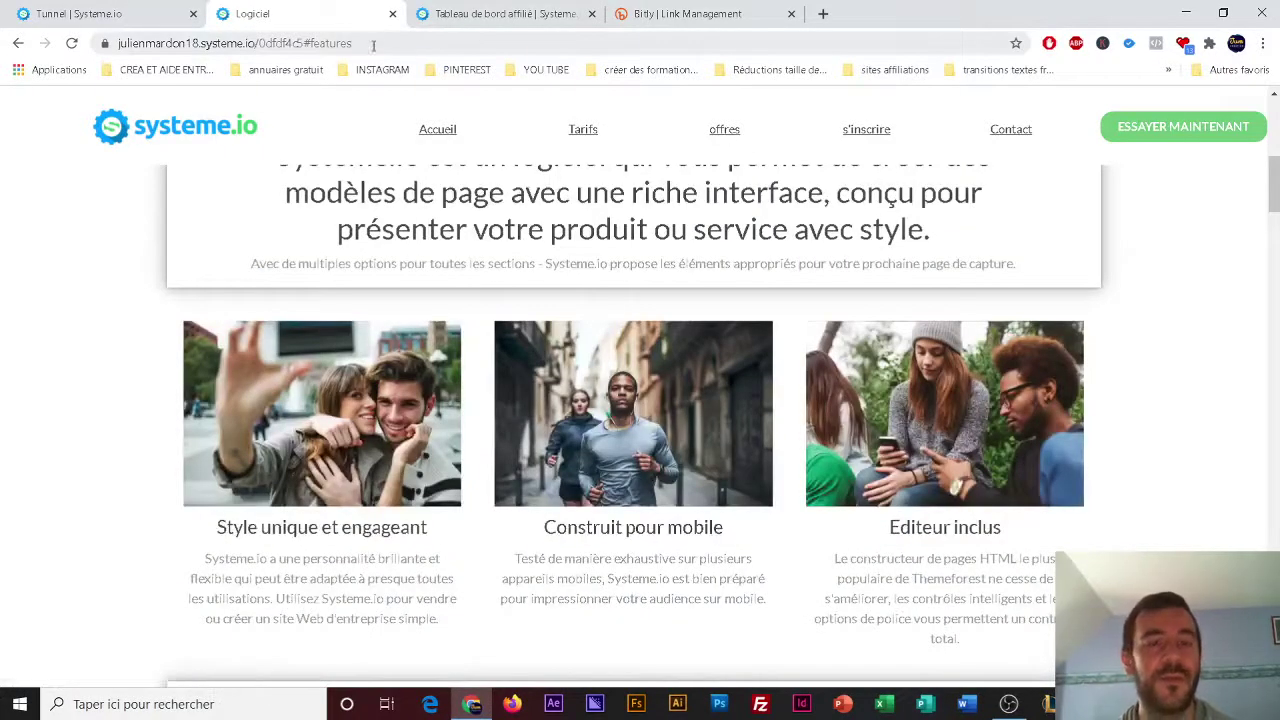